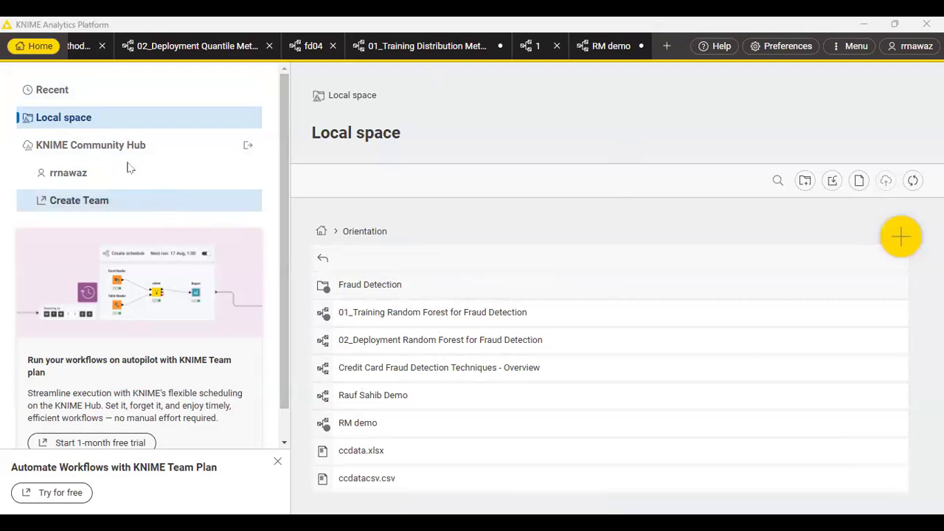
Examine the contents of the Beginners, Example Workflows, Orientation and Fraud Detection folders in the local space.
{"action": "left_click", "coordinate": [63, 97]}
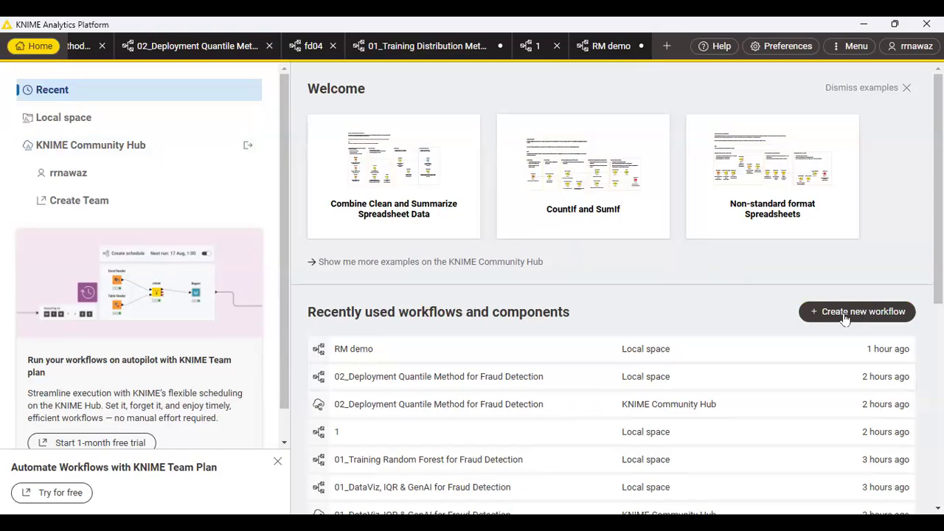
{"action": "left_click", "coordinate": [74, 124]}
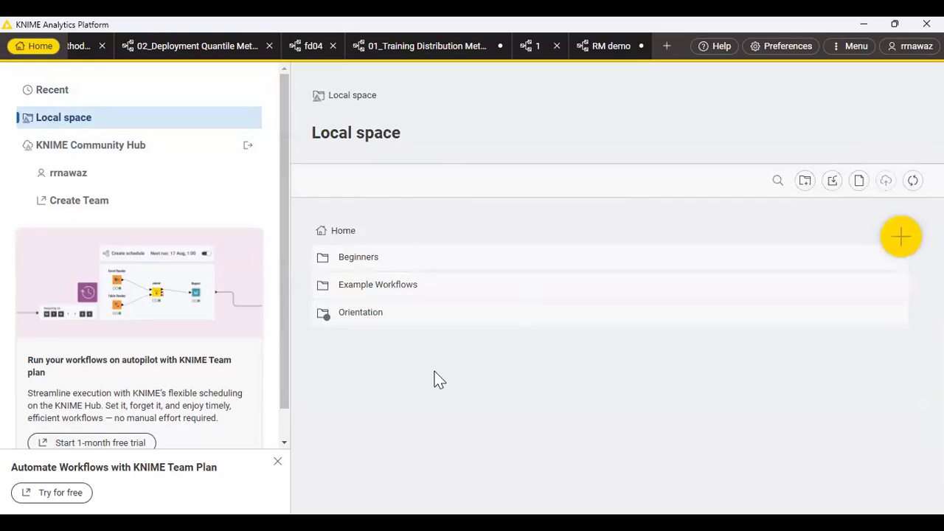
{"action": "double_click", "coordinate": [362, 261]}
{"action": "left_click", "coordinate": [324, 231]}
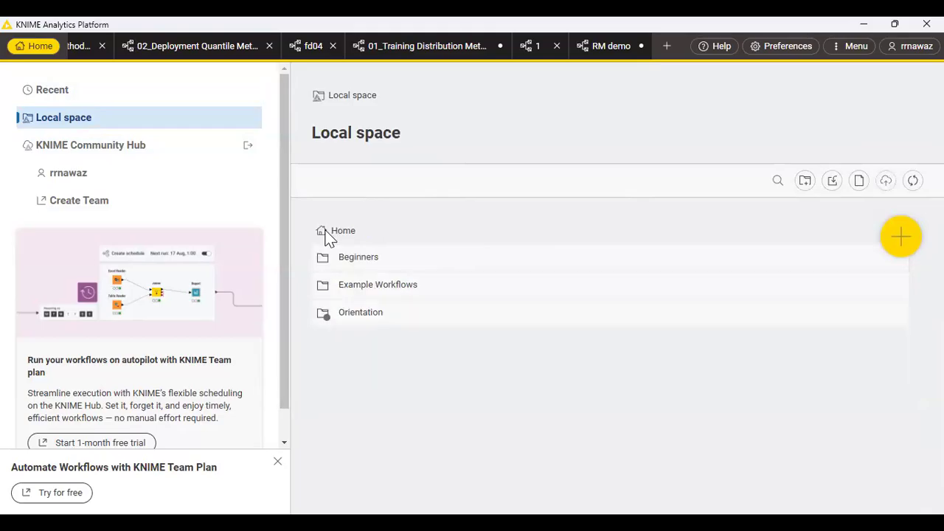
{"action": "double_click", "coordinate": [365, 284]}
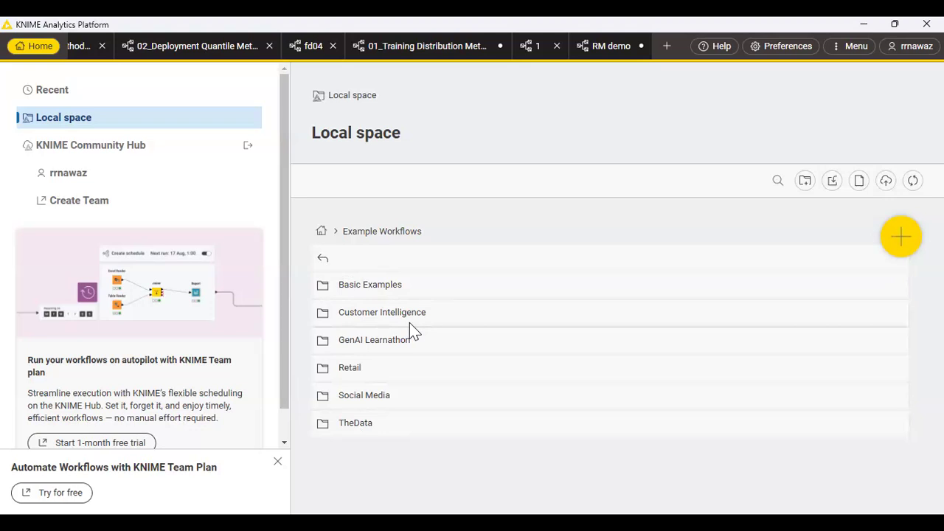
{"action": "left_click", "coordinate": [326, 258]}
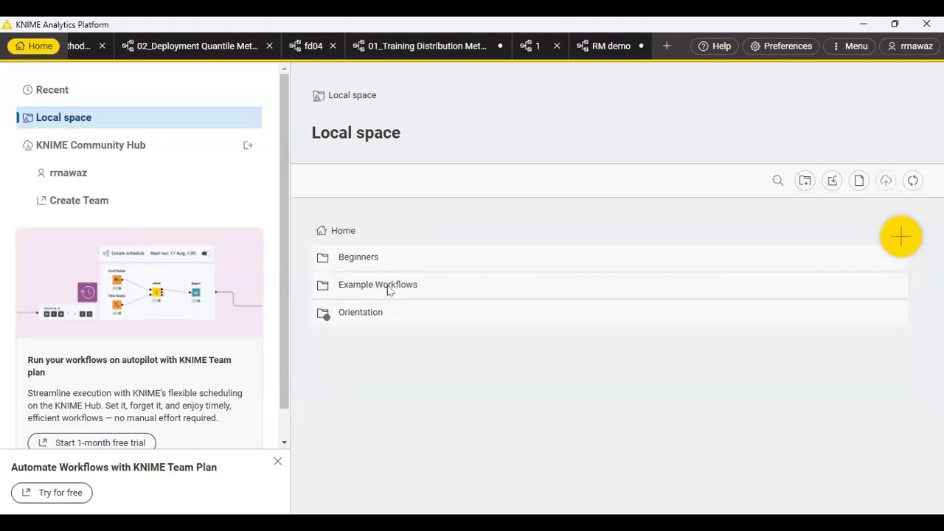
{"action": "double_click", "coordinate": [359, 319]}
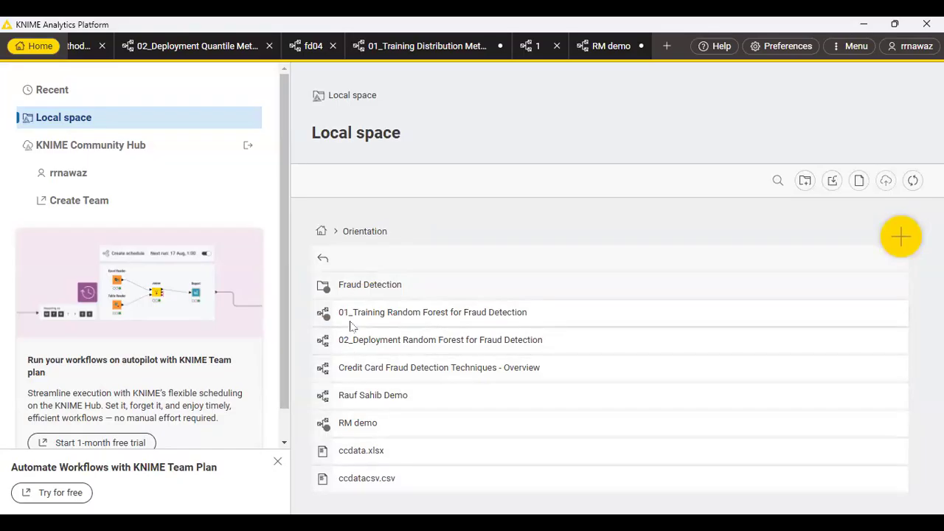
{"action": "double_click", "coordinate": [328, 290]}
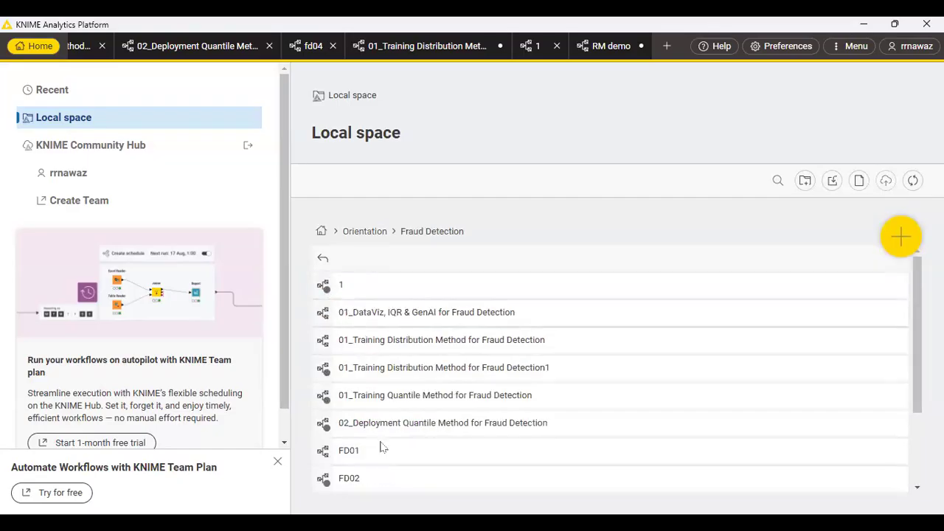
{"action": "left_click", "coordinate": [323, 259]}
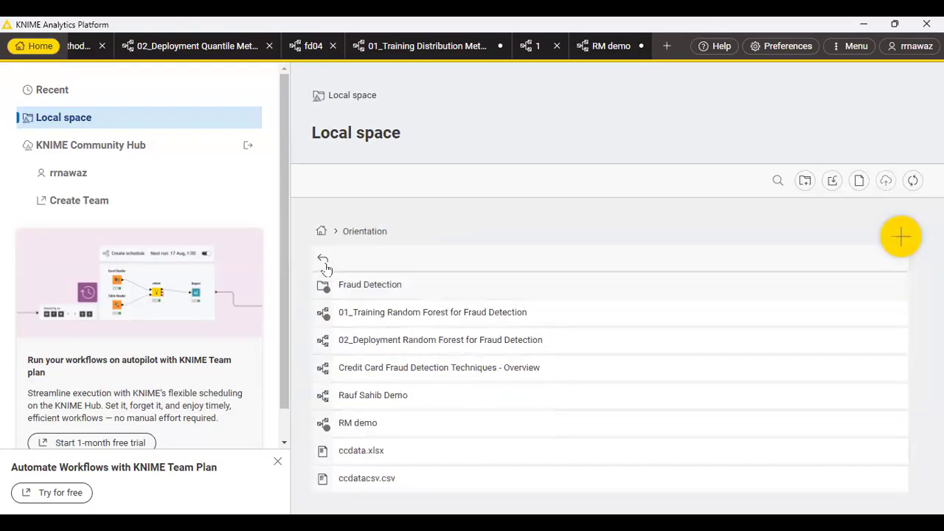
{"action": "left_click", "coordinate": [324, 260]}
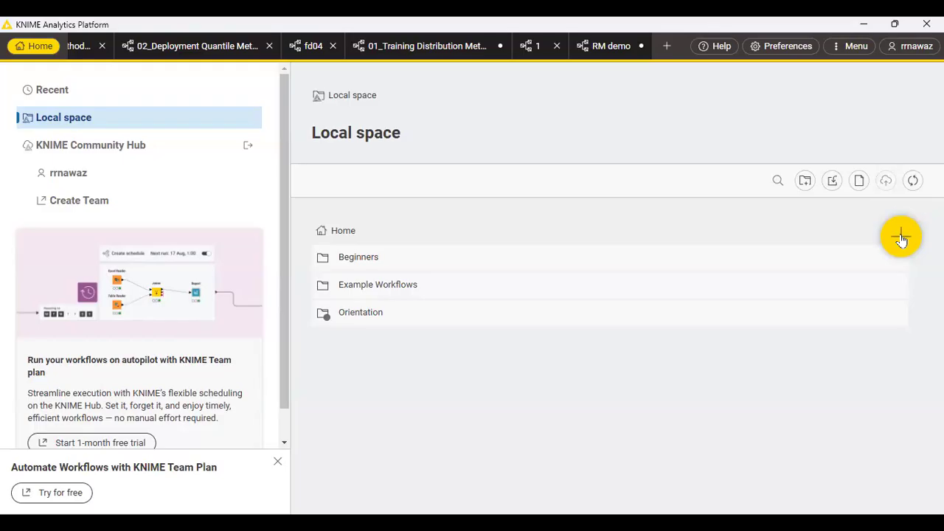
Create a new workflow named Demo1 at the top level of the local space.
{"action": "left_click", "coordinate": [902, 238]}
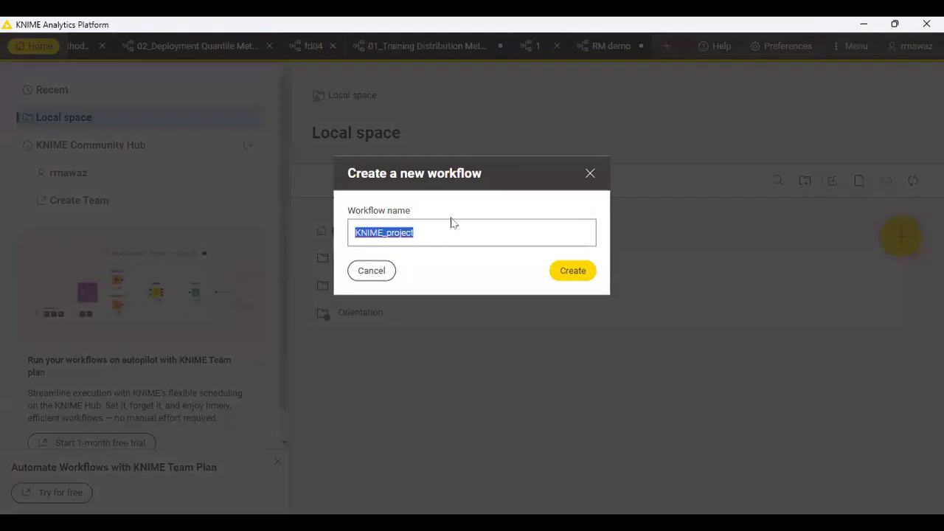
{"action": "type", "text": "D"}
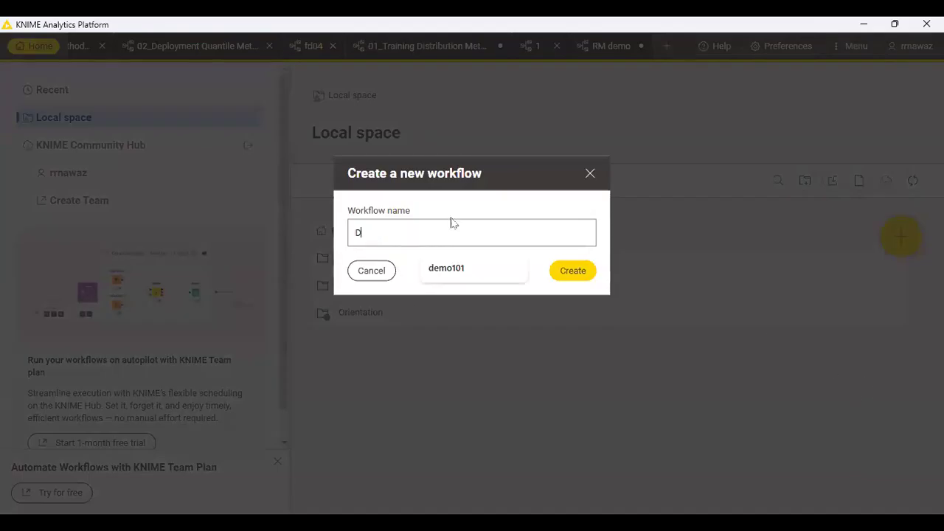
{"action": "type", "text": "emo1"}
{"action": "key", "text": "Return"}
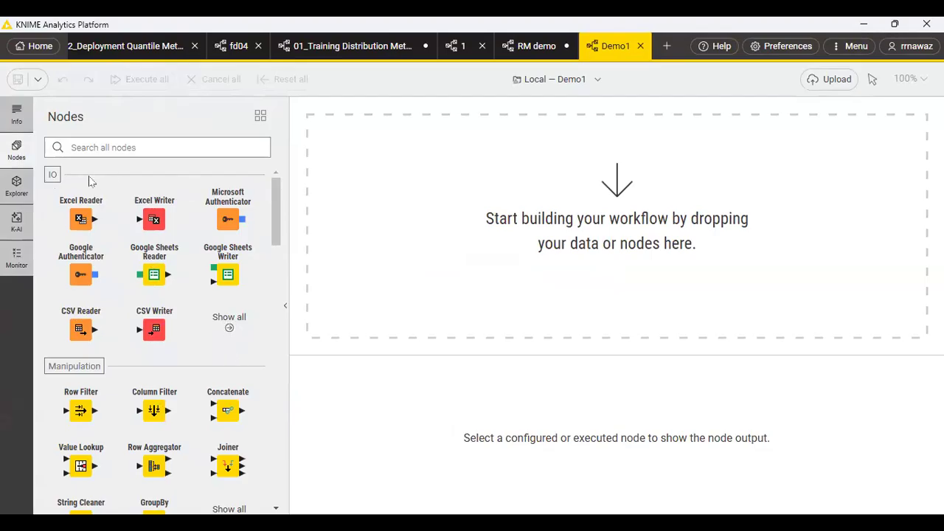
Try the list layout for the node repository, look through the nodes, and return to the grid layout.
{"action": "left_click", "coordinate": [261, 116]}
{"action": "left_click", "coordinate": [254, 161]}
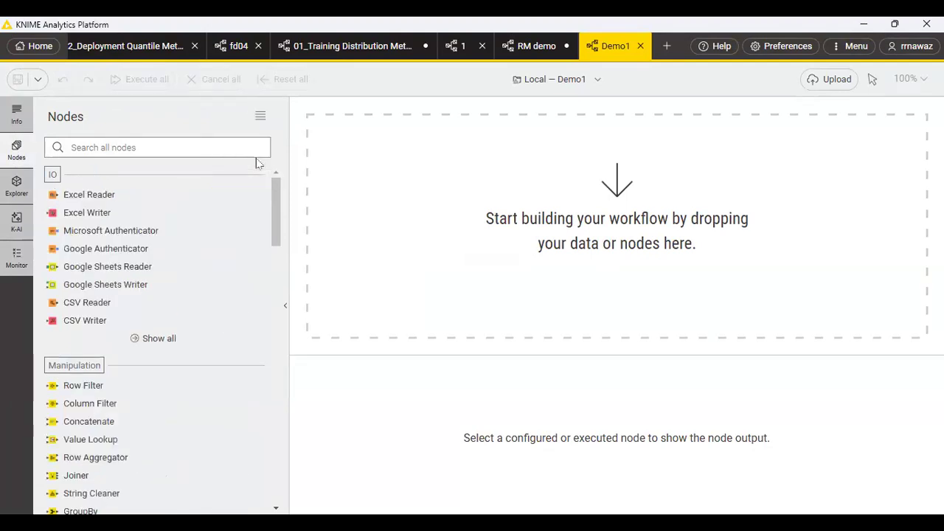
{"action": "scroll", "coordinate": [204, 229], "scroll_direction": "down", "scroll_amount": 12}
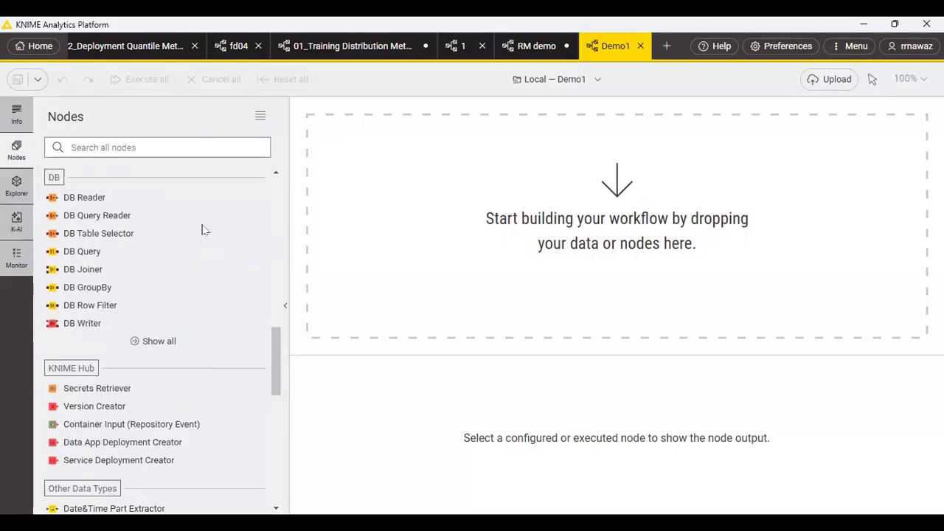
{"action": "scroll", "coordinate": [203, 228], "scroll_direction": "up", "scroll_amount": 12}
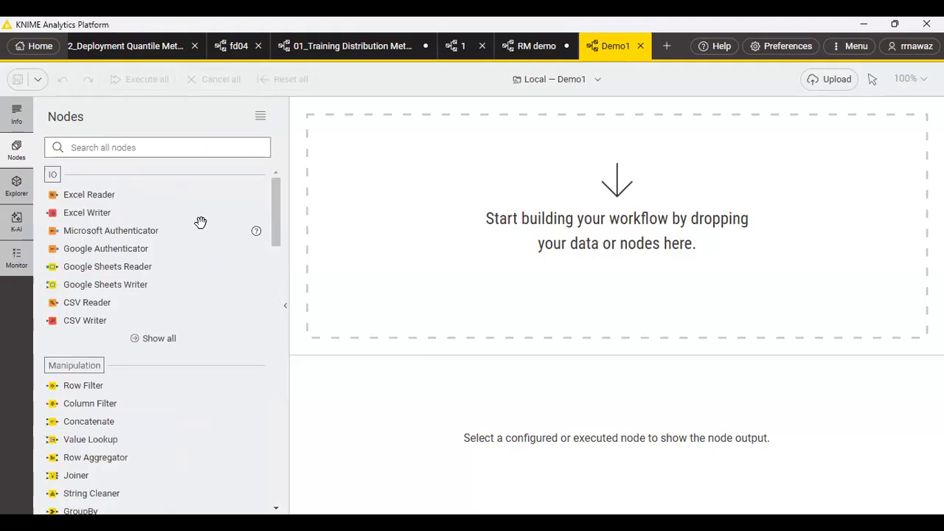
{"action": "left_click", "coordinate": [260, 116]}
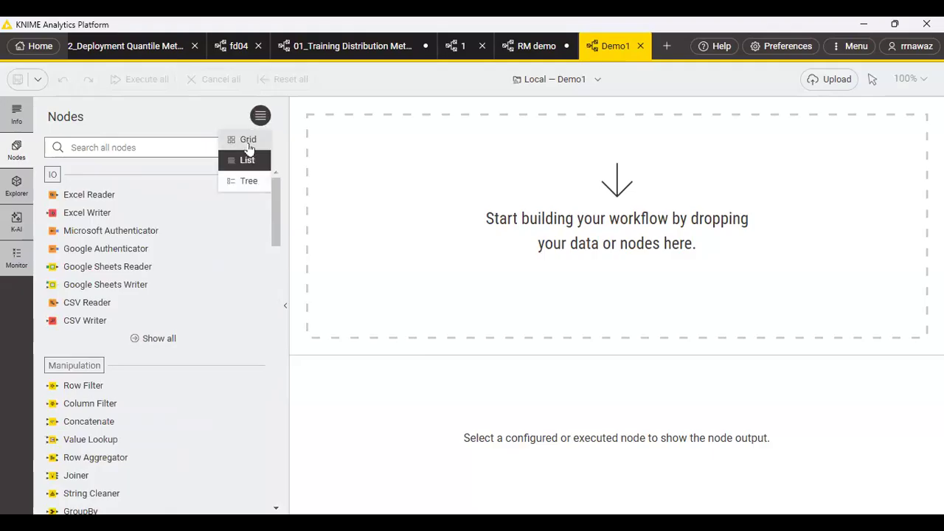
{"action": "left_click", "coordinate": [246, 138]}
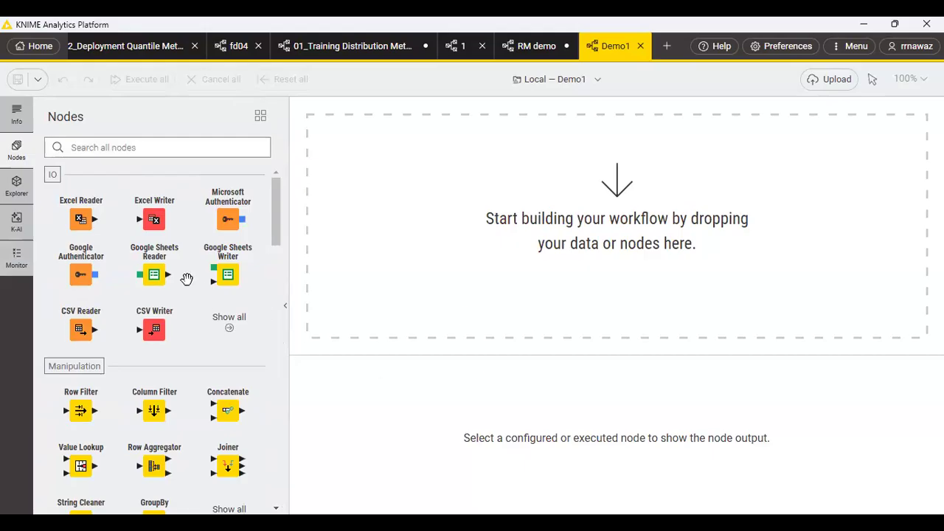
Open the K-AI assistant and accept its disclaimer with the option not to show it again.
{"action": "left_click", "coordinate": [17, 187]}
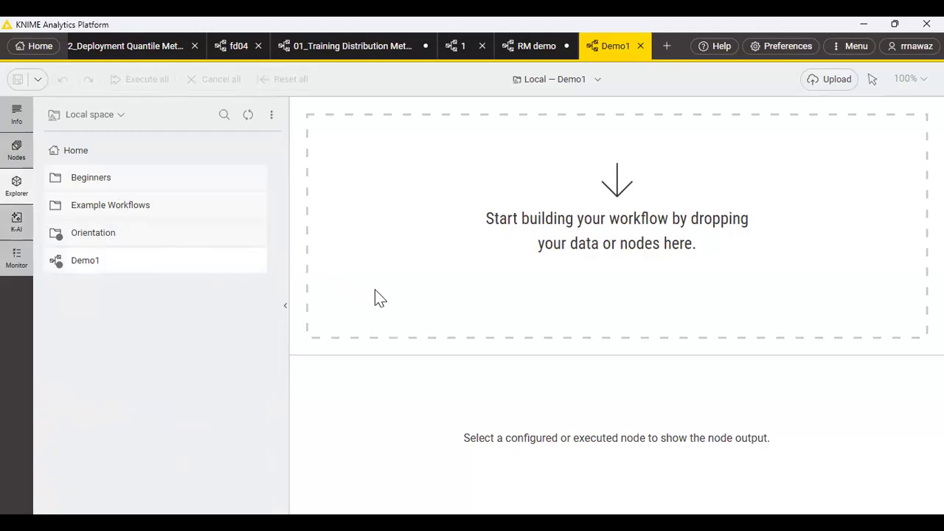
{"action": "left_click", "coordinate": [17, 222]}
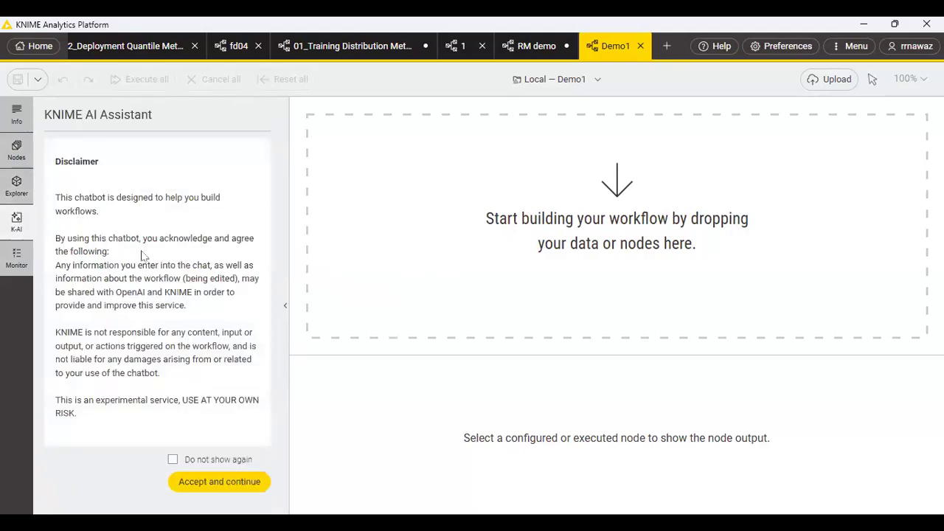
{"action": "left_click", "coordinate": [173, 459]}
{"action": "left_click", "coordinate": [192, 485]}
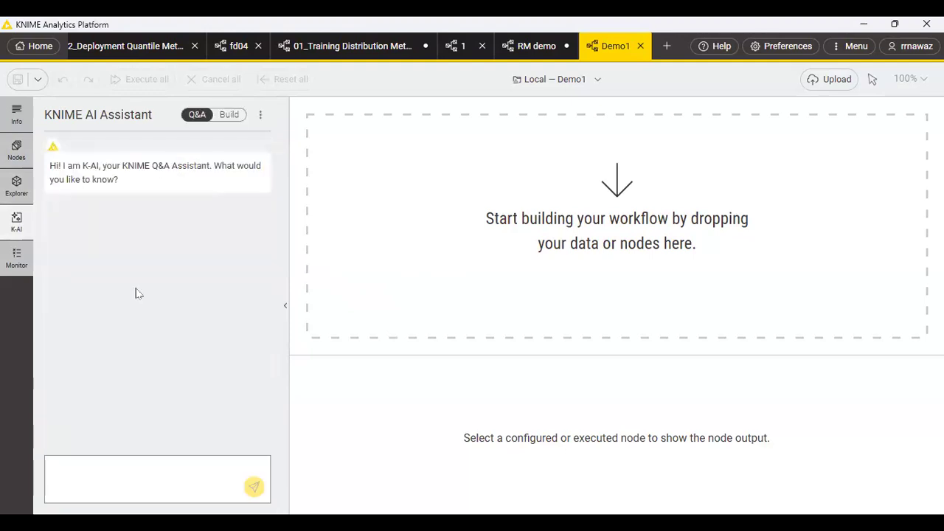
Compare the AI assistant's Q&A and Build modes, and check the workflow monitor for errors or warnings.
{"action": "left_click", "coordinate": [125, 469]}
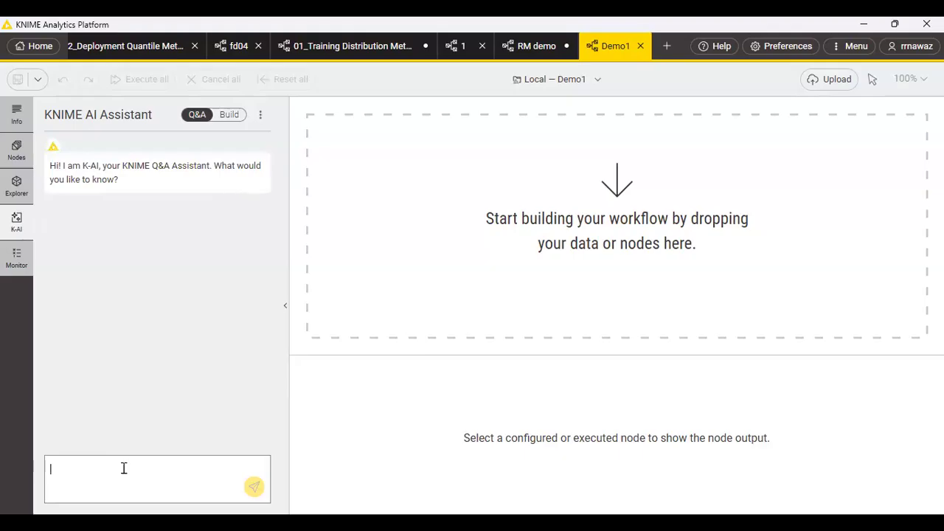
{"action": "left_click", "coordinate": [228, 116]}
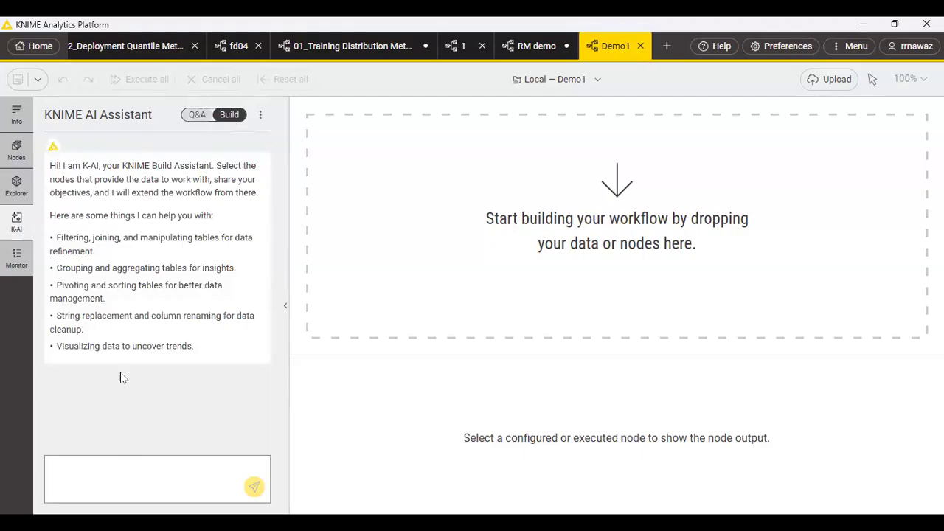
{"action": "left_click", "coordinate": [197, 116]}
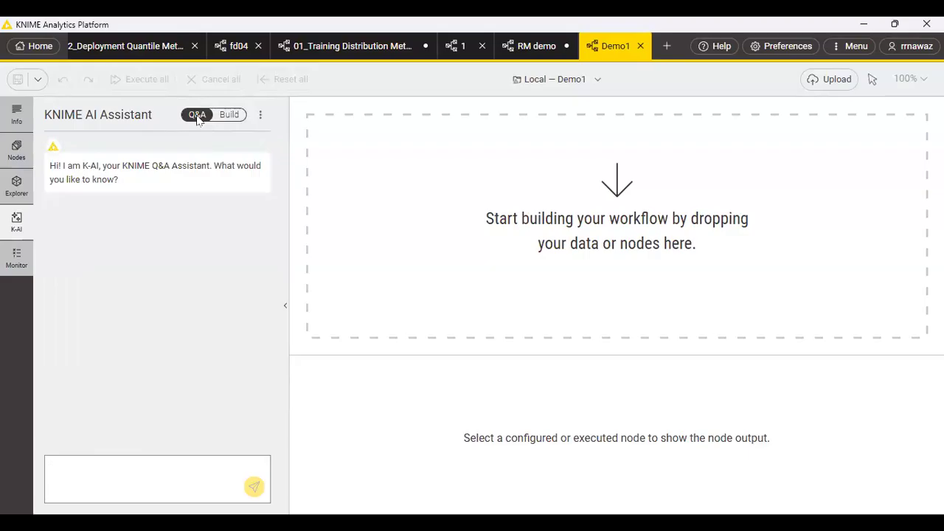
{"action": "left_click", "coordinate": [9, 263]}
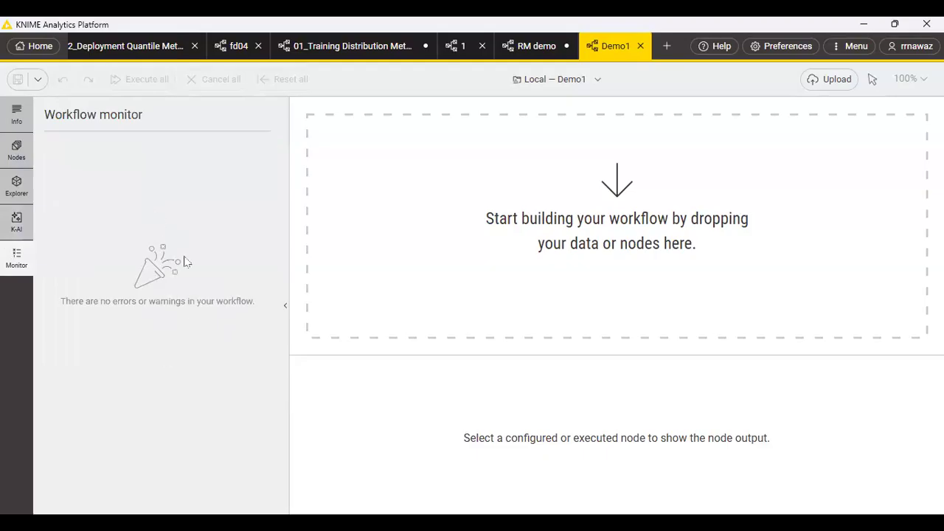
Add a CSV Reader node to the empty Demo1 workflow and open its configuration.
{"action": "left_click", "coordinate": [18, 162]}
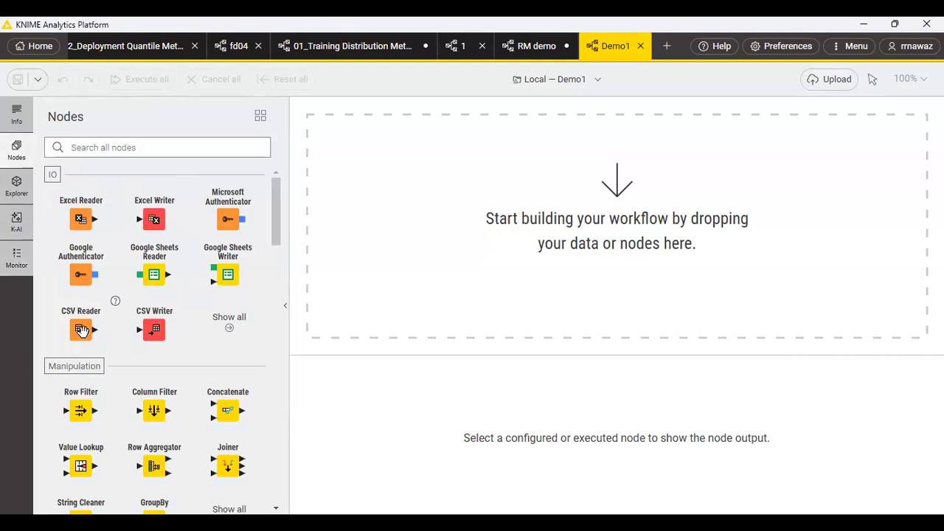
{"action": "left_click_drag", "start_coordinate": [81, 331], "coordinate": [392, 244]}
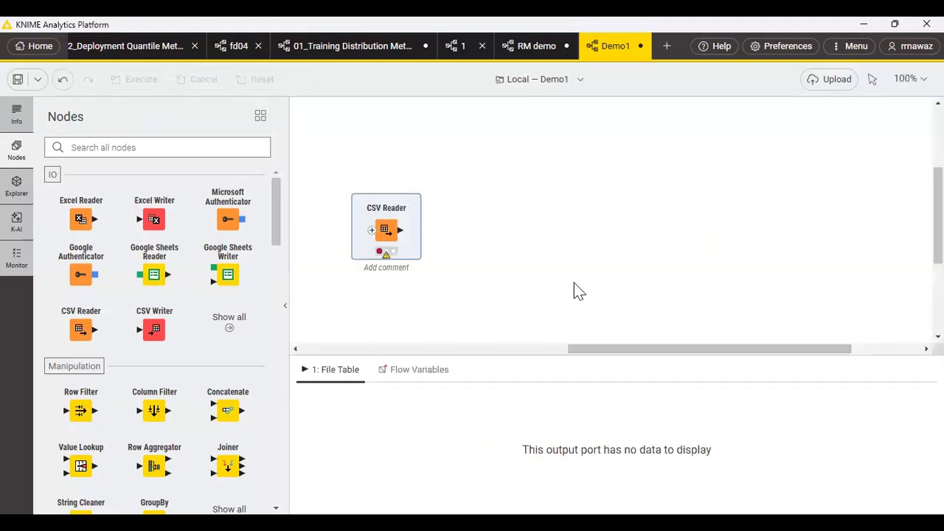
{"action": "mouse_move", "coordinate": [387, 225]}
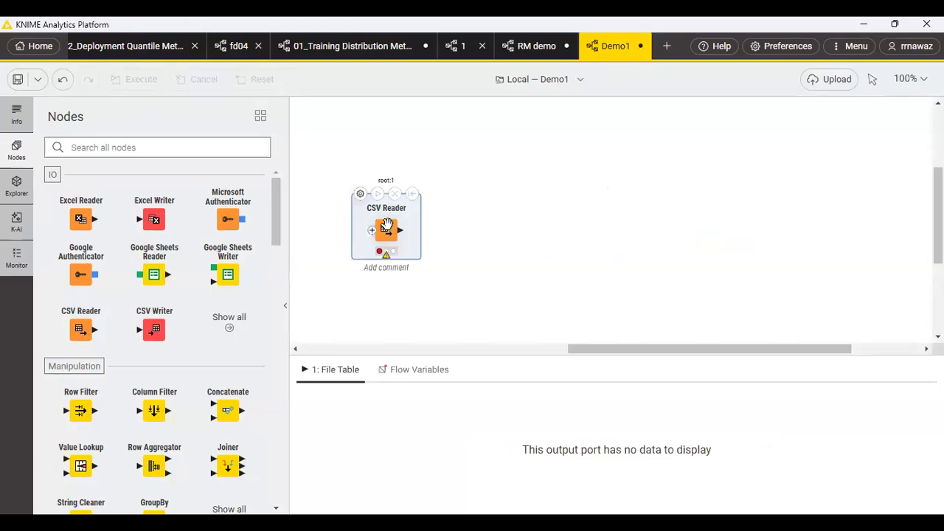
{"action": "mouse_move", "coordinate": [384, 260]}
{"action": "mouse_move", "coordinate": [360, 207]}
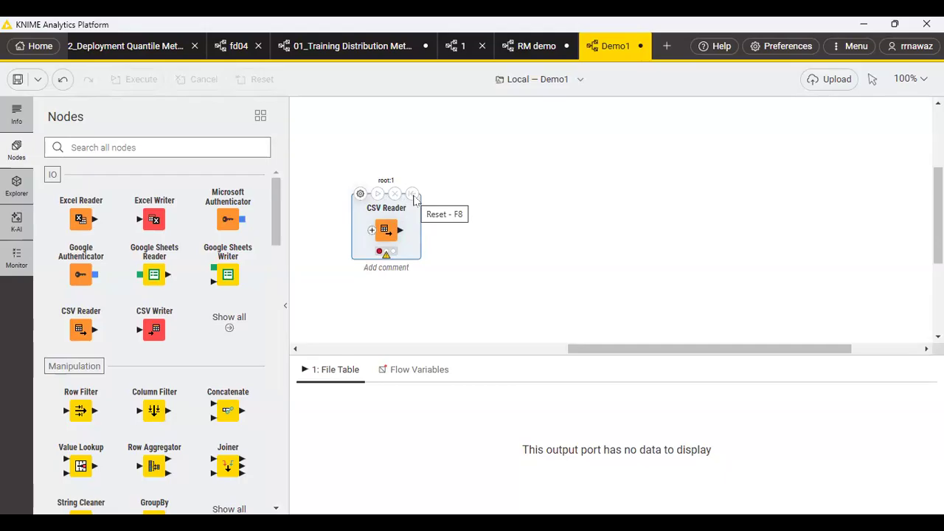
{"action": "left_click", "coordinate": [360, 194]}
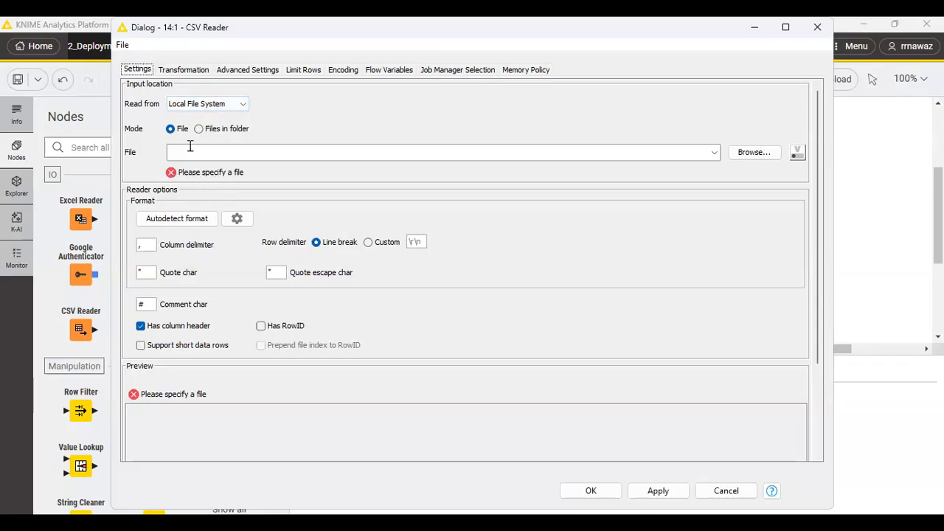
Set the CSV Reader's input to ccdatacsv.csv from Desktop > KNIME_Teaching Materials > Myworkspace > Orientation, and apply the configuration.
{"action": "left_click", "coordinate": [767, 161]}
{"action": "left_click", "coordinate": [766, 160]}
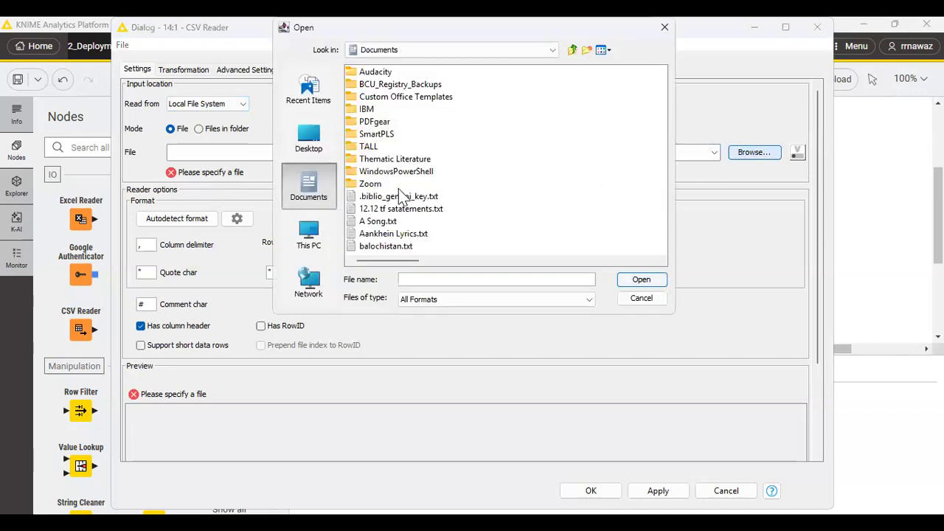
{"action": "left_click", "coordinate": [308, 140]}
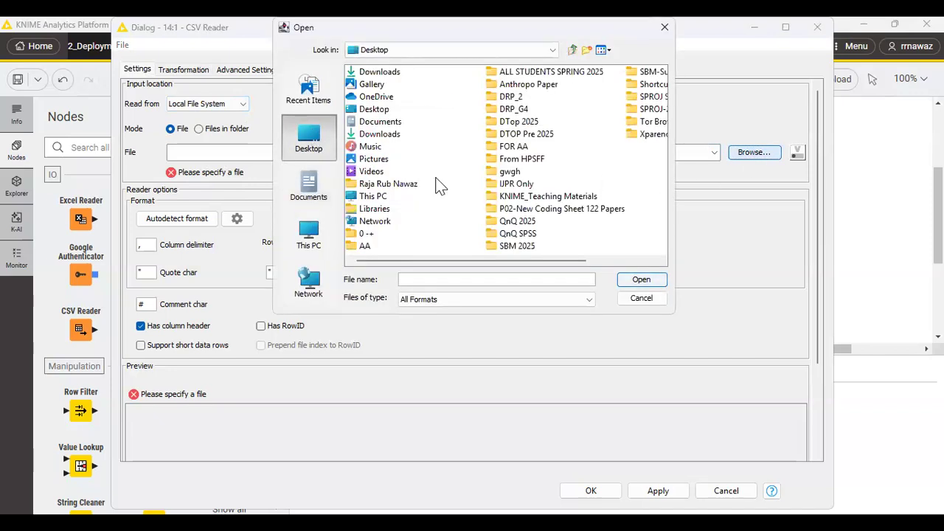
{"action": "double_click", "coordinate": [544, 197]}
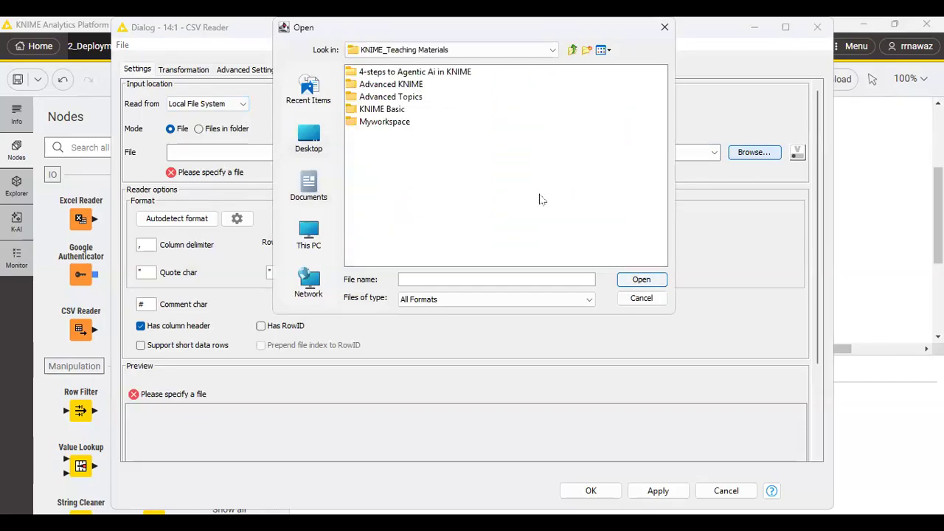
{"action": "double_click", "coordinate": [384, 125]}
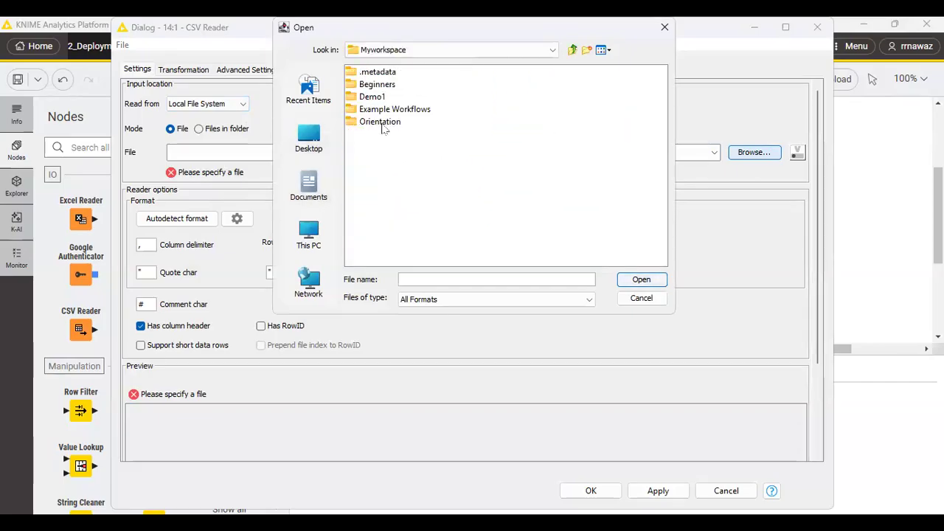
{"action": "double_click", "coordinate": [380, 122]}
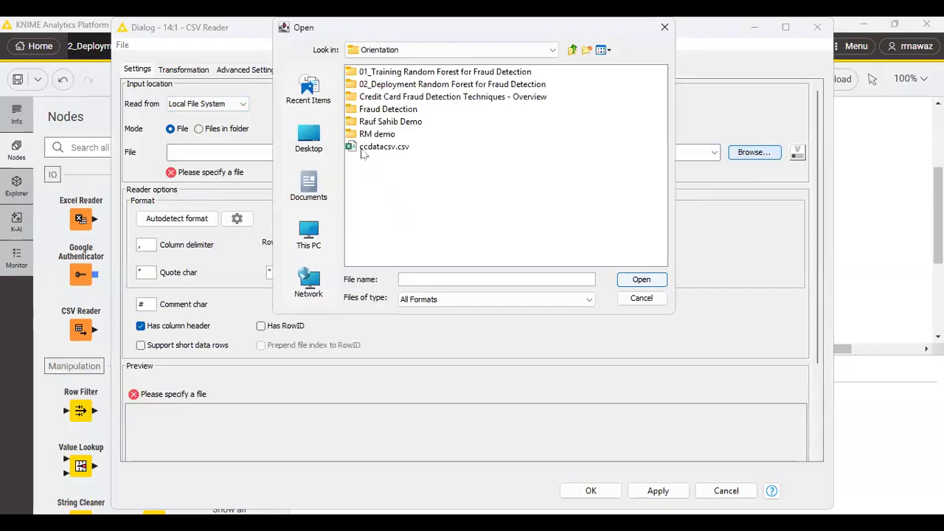
{"action": "left_click", "coordinate": [384, 148]}
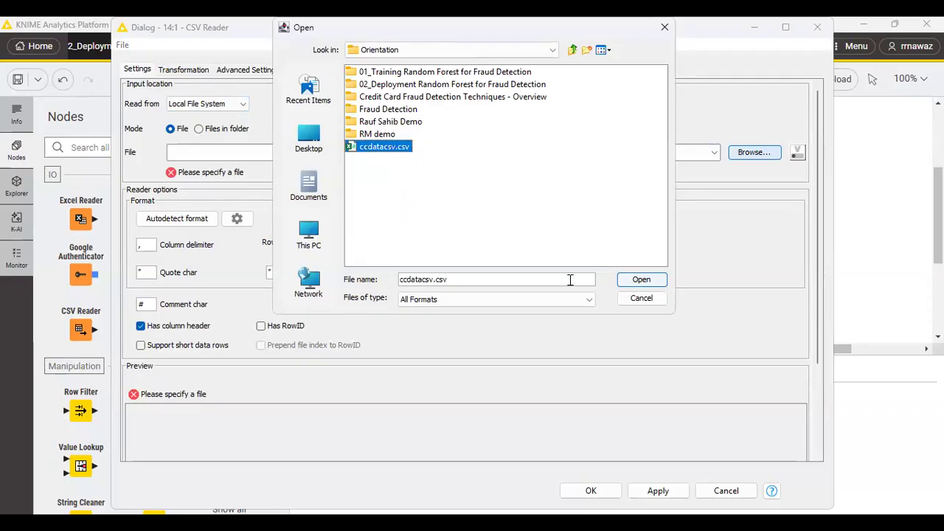
{"action": "left_click", "coordinate": [639, 280]}
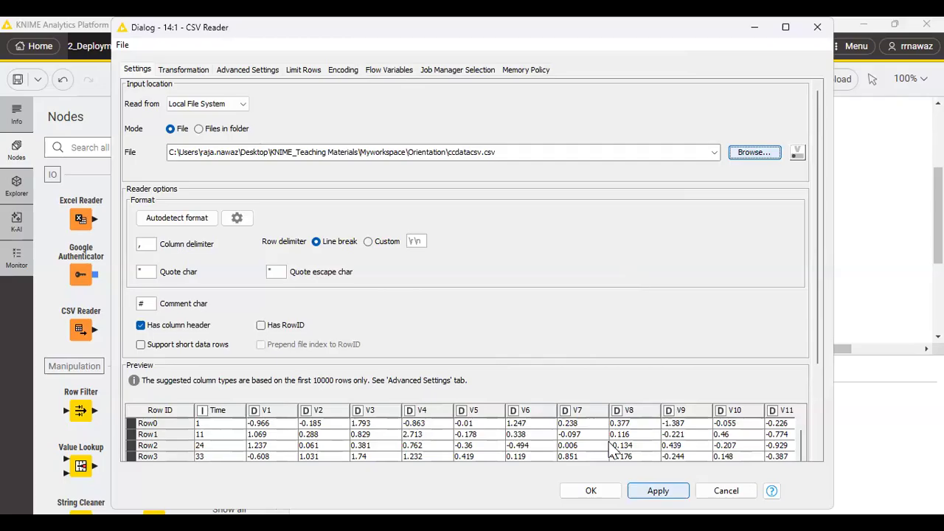
{"action": "left_click", "coordinate": [658, 490]}
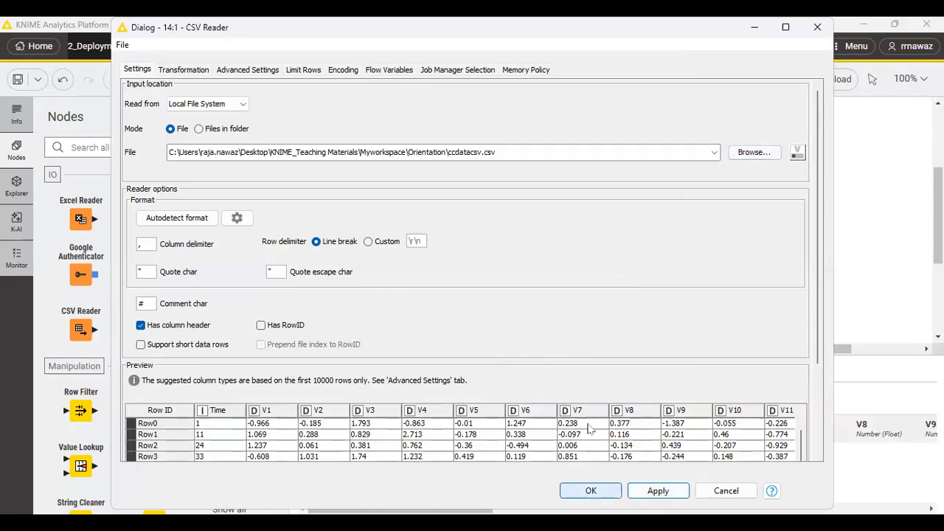
{"action": "left_click", "coordinate": [591, 491]}
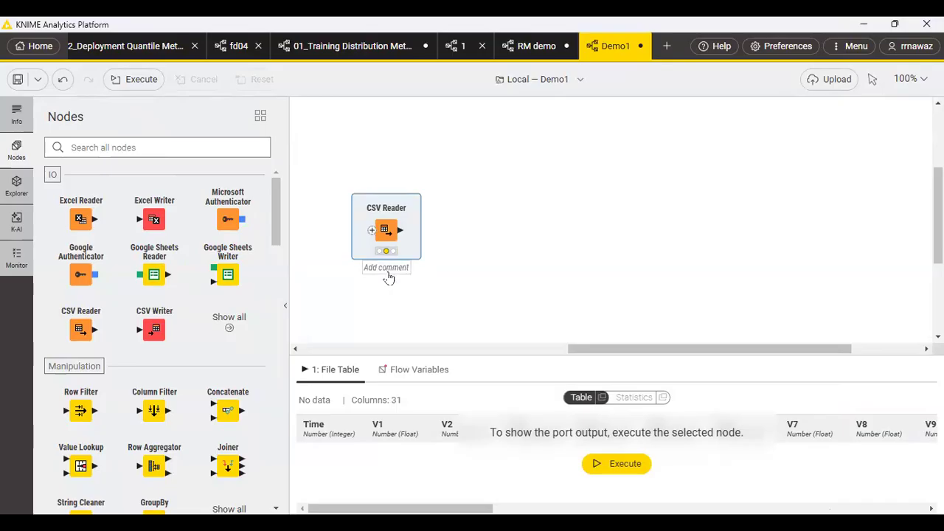
Add the comment "CC data reading" to the CSV Reader node.
{"action": "double_click", "coordinate": [385, 270]}
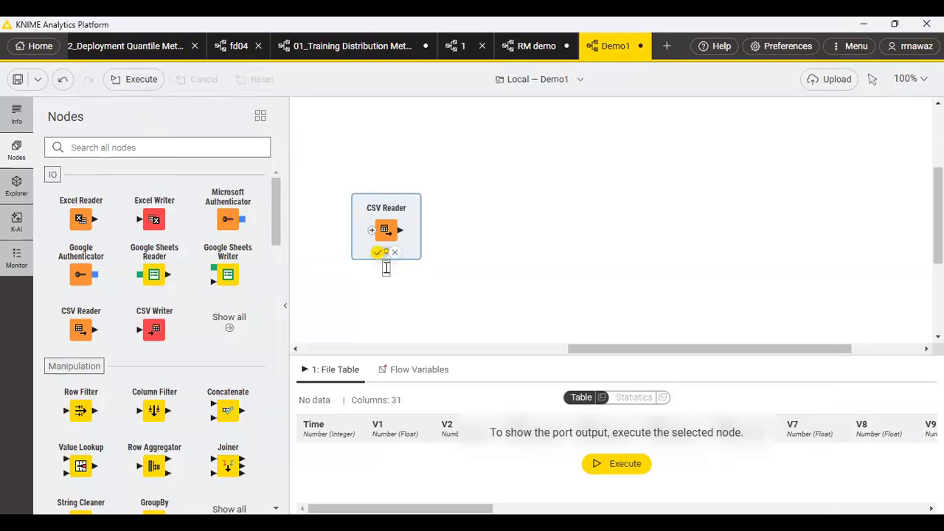
{"action": "type", "text": "CC data reading"}
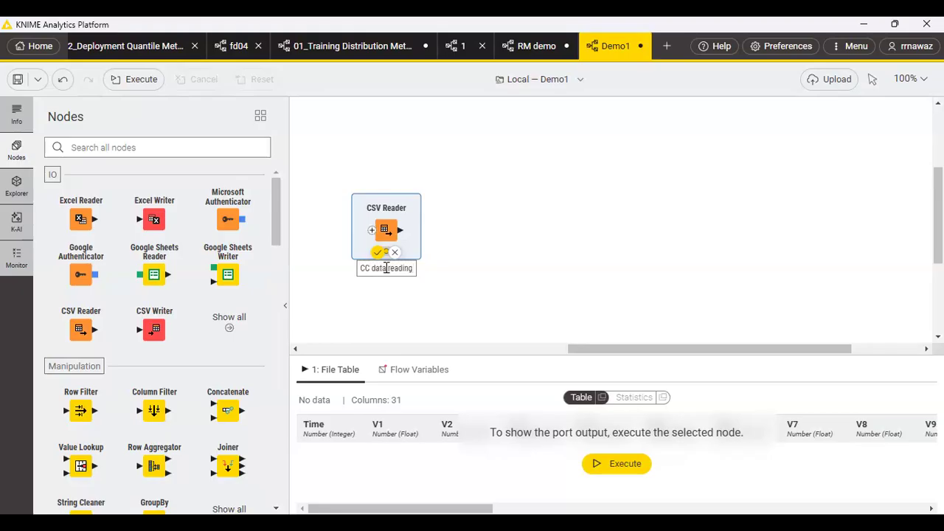
{"action": "key", "text": "Return"}
{"action": "left_click", "coordinate": [406, 316]}
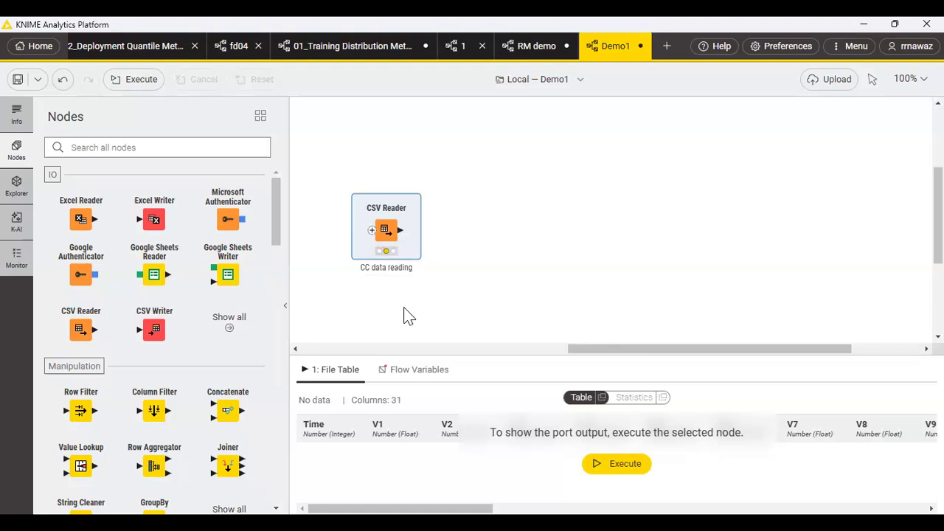
Reopen the CSV Reader configuration, look through the rows in the data preview, and close the dialog.
{"action": "mouse_move", "coordinate": [386, 230]}
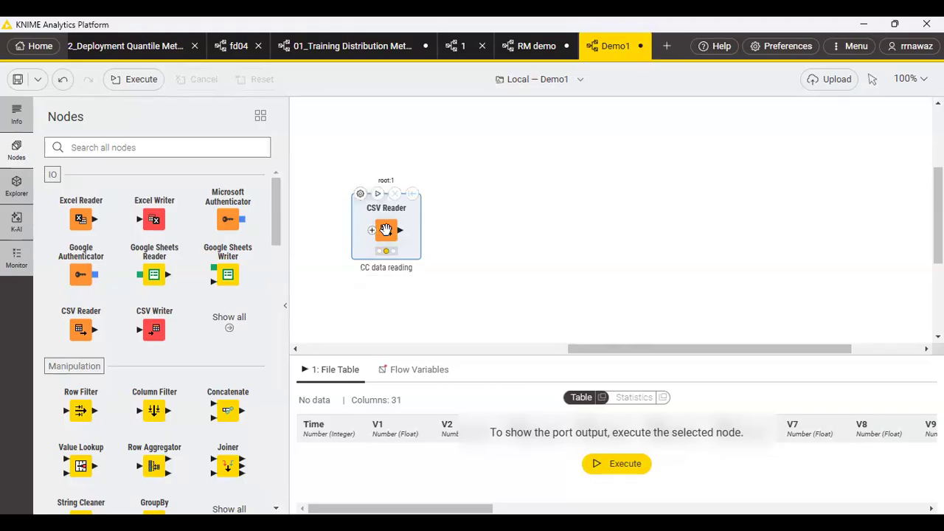
{"action": "left_click", "coordinate": [360, 194]}
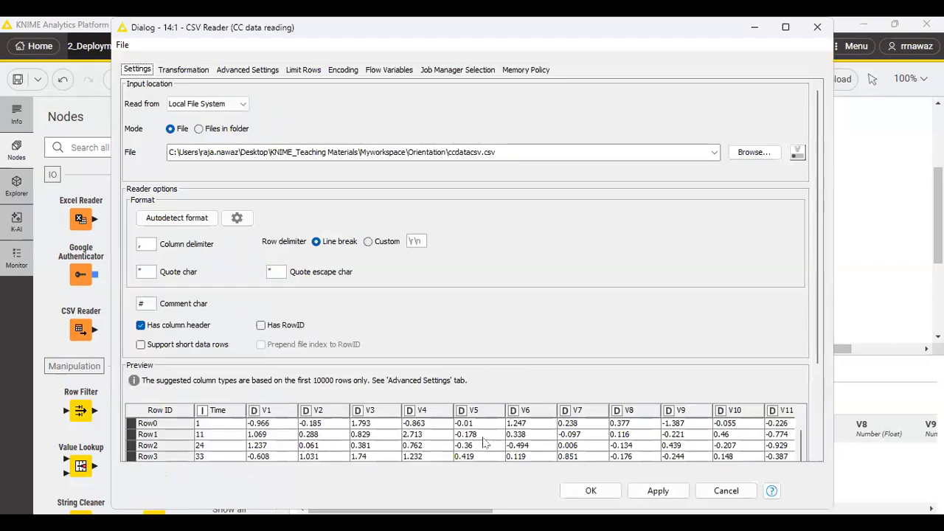
{"action": "scroll", "coordinate": [528, 431], "scroll_direction": "down", "scroll_amount": 6}
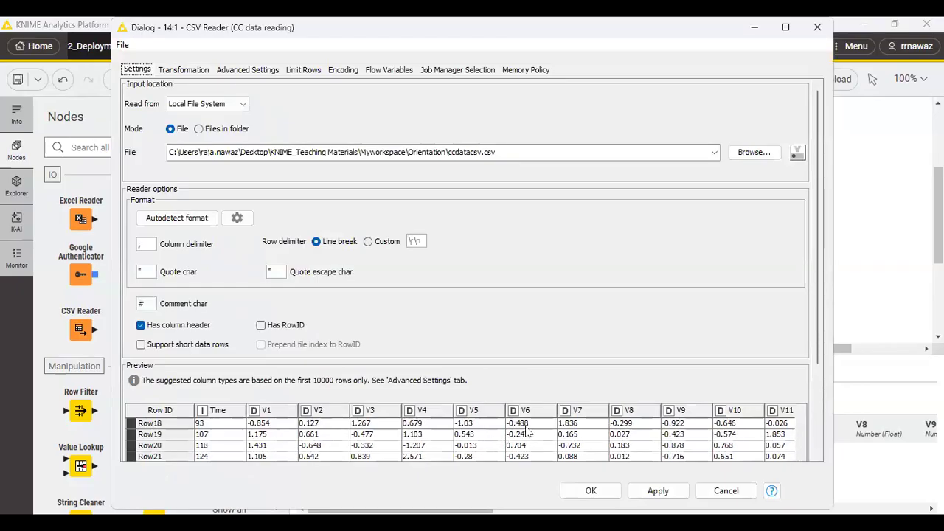
{"action": "scroll", "coordinate": [528, 431], "scroll_direction": "up", "scroll_amount": 3}
{"action": "scroll", "coordinate": [527, 431], "scroll_direction": "up", "scroll_amount": 2}
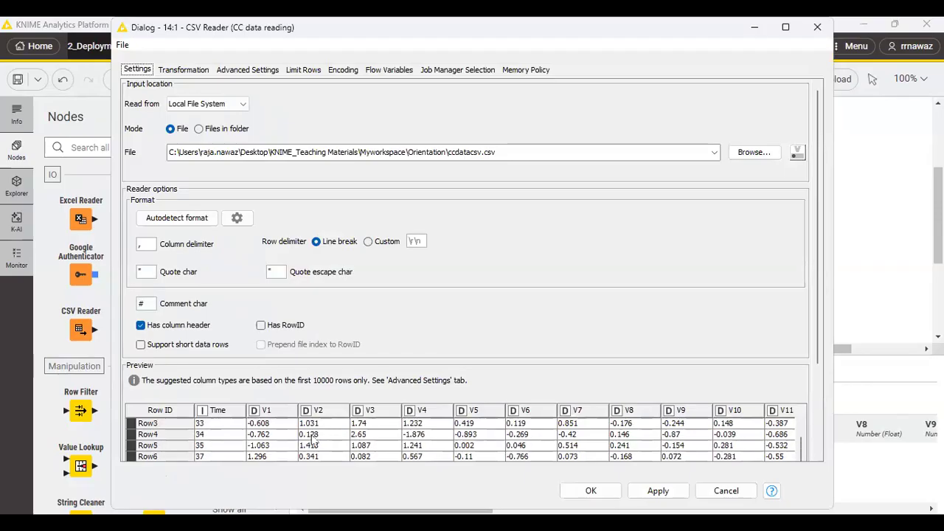
{"action": "scroll", "coordinate": [250, 447], "scroll_direction": "up", "scroll_amount": 1}
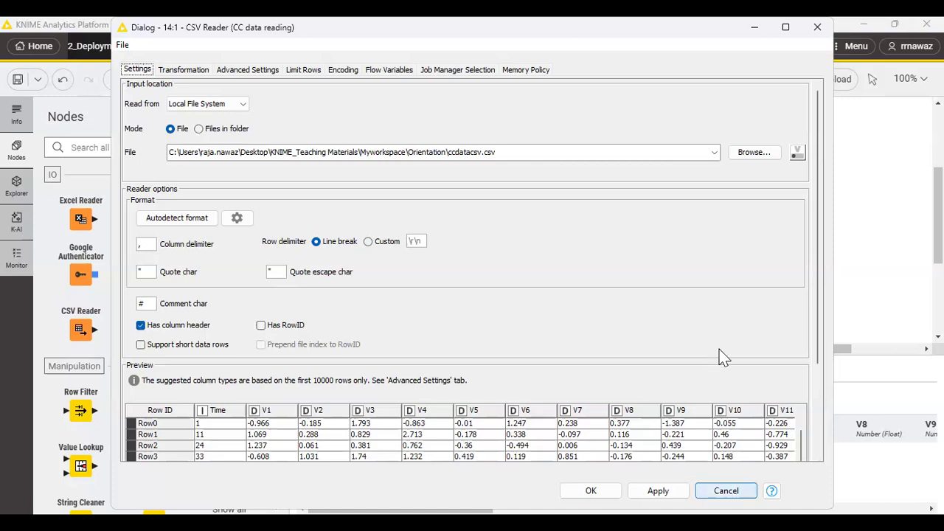
{"action": "left_click", "coordinate": [591, 491]}
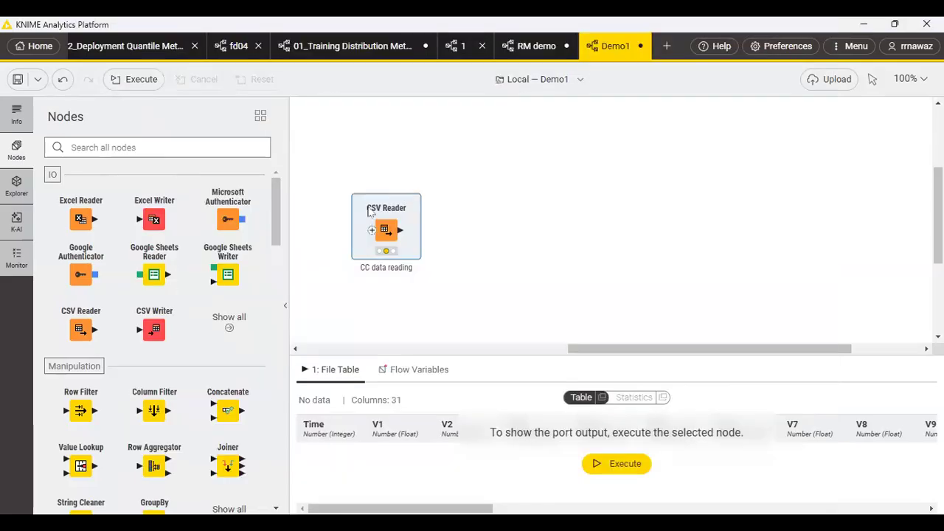
Execute the CSV Reader node and view its output table through to the Amount and Class columns.
{"action": "mouse_move", "coordinate": [377, 195]}
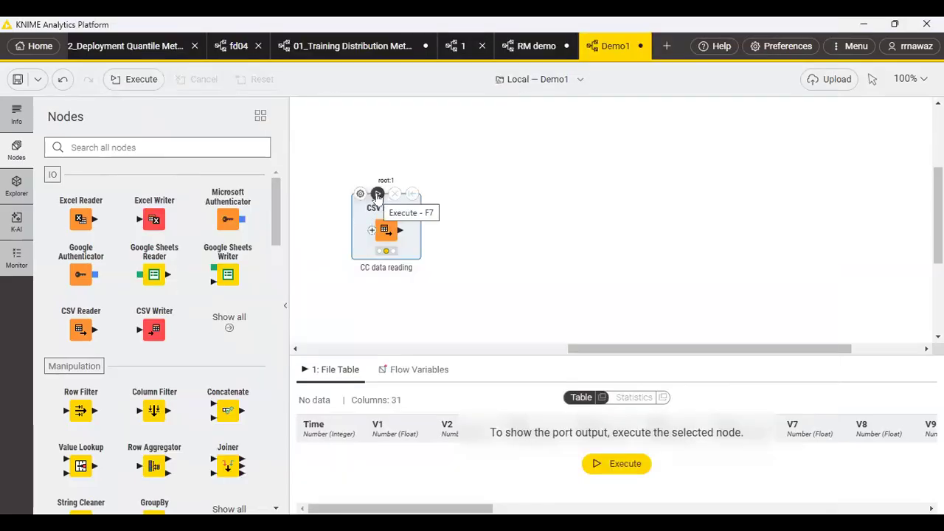
{"action": "left_click", "coordinate": [377, 194]}
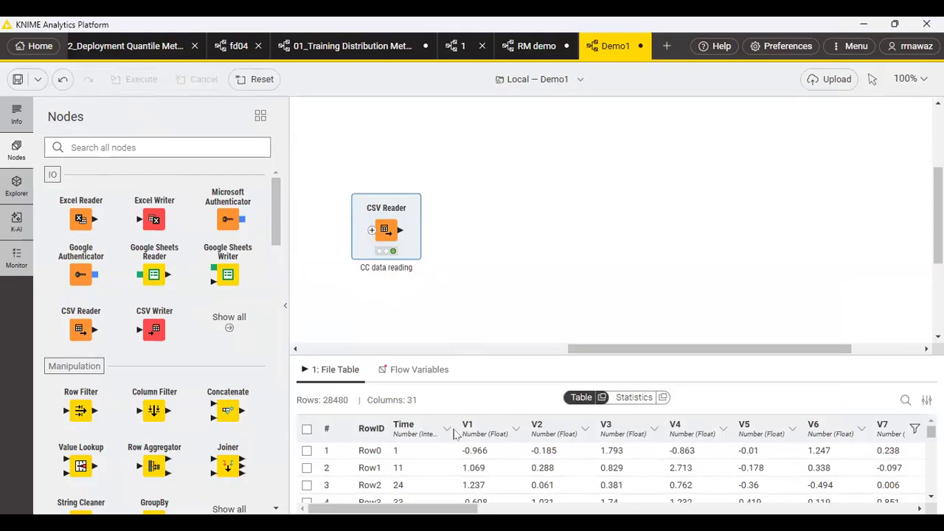
{"action": "left_click_drag", "start_coordinate": [456, 509], "coordinate": [892, 508]}
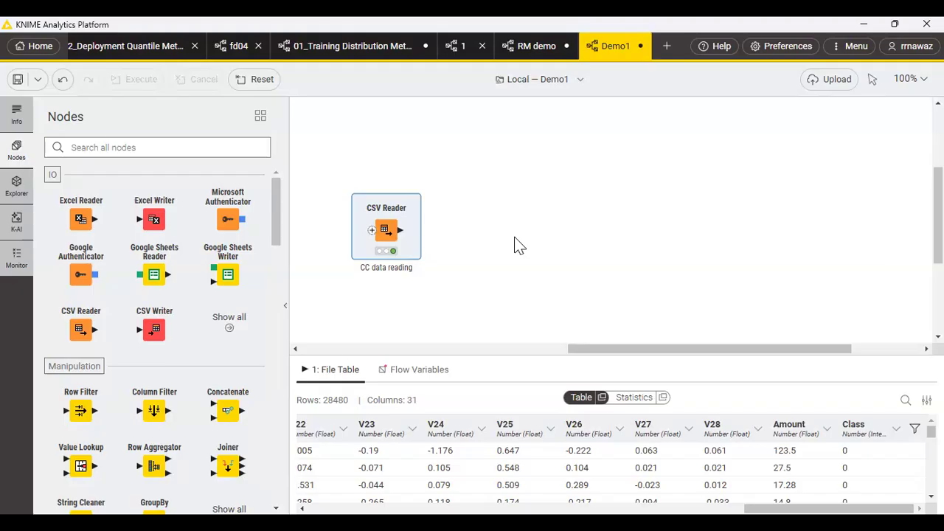
Find the Rule Engine node, place it beside the CSV Reader, and connect the reader's output to its input.
{"action": "mouse_move", "coordinate": [380, 214]}
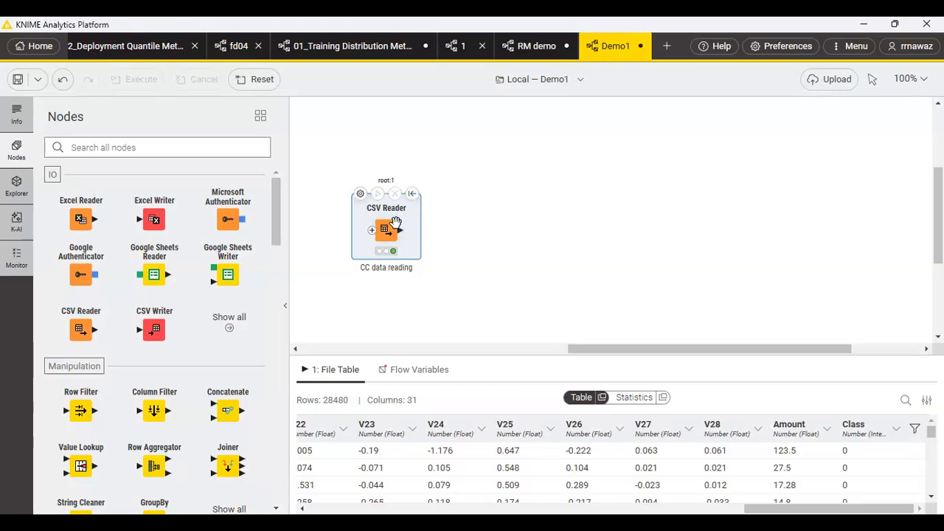
{"action": "mouse_move", "coordinate": [406, 232]}
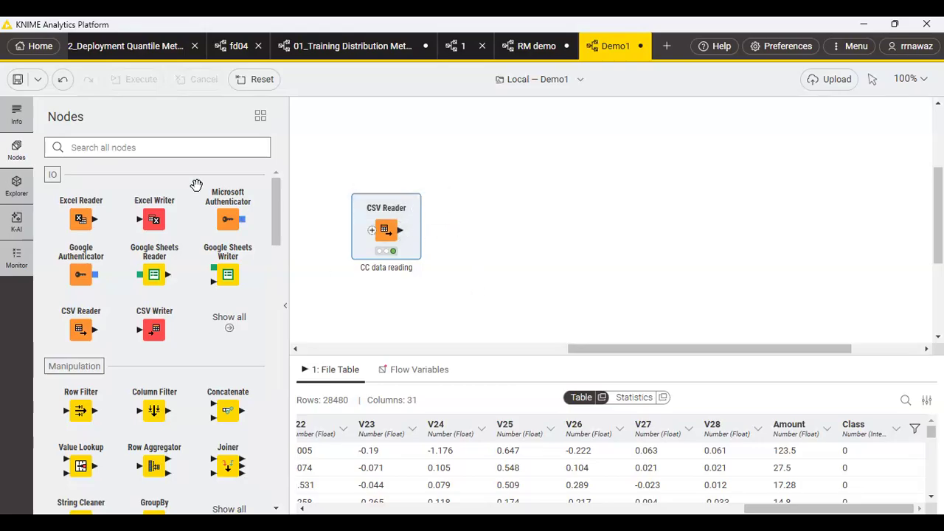
{"action": "left_click", "coordinate": [128, 146]}
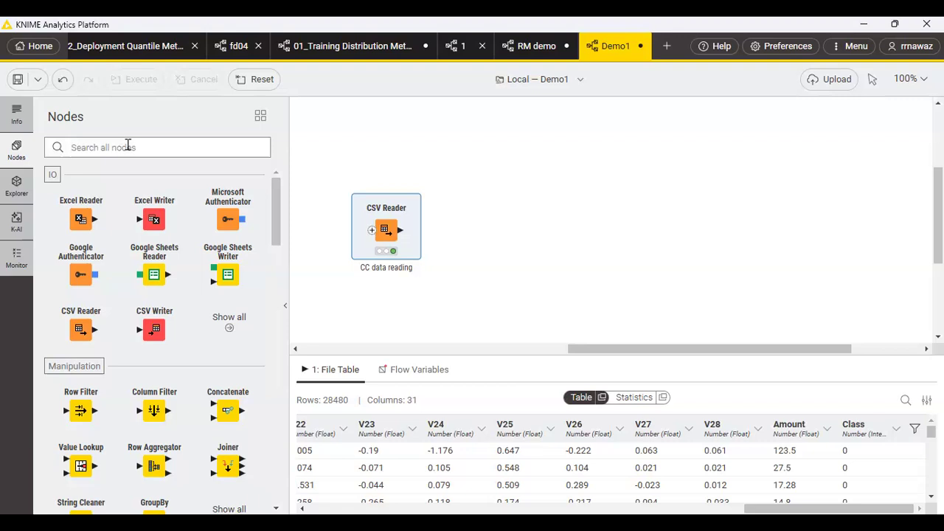
{"action": "type", "text": "rul"}
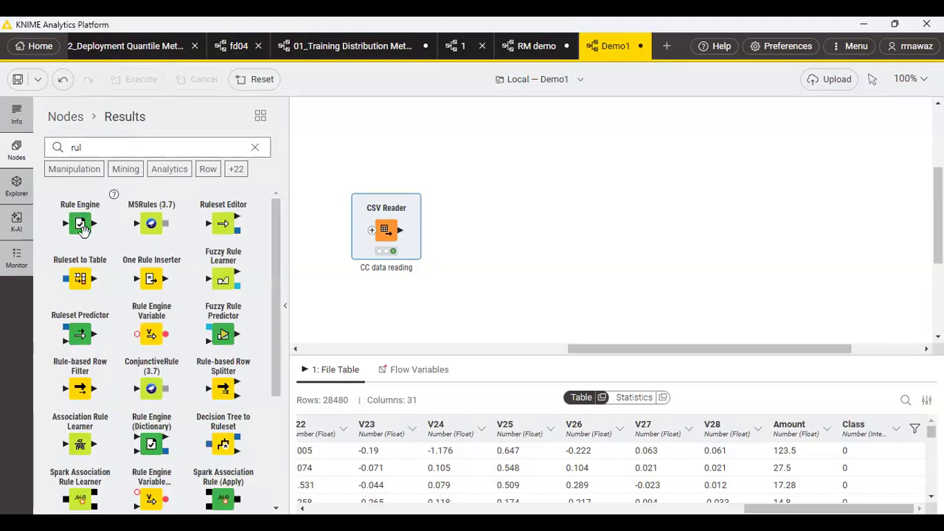
{"action": "left_click_drag", "start_coordinate": [78, 221], "coordinate": [483, 231]}
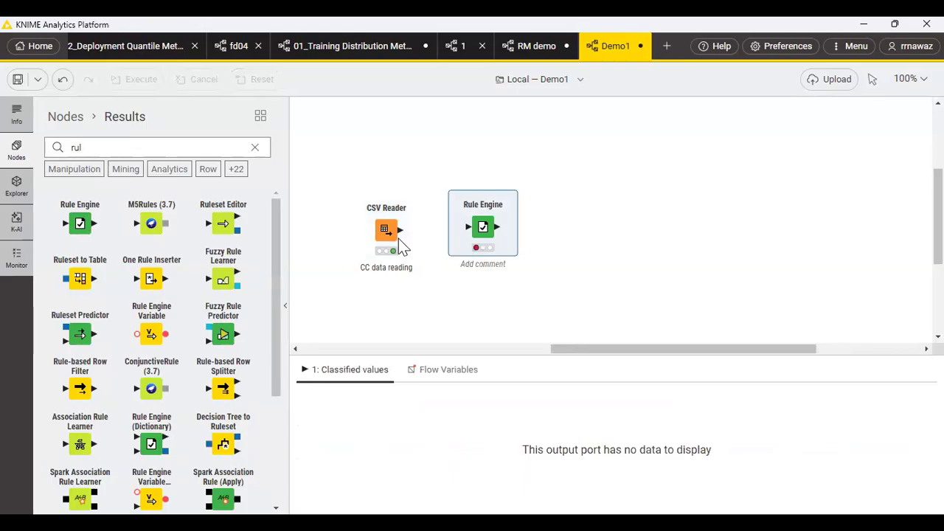
{"action": "left_click_drag", "start_coordinate": [401, 230], "coordinate": [468, 226]}
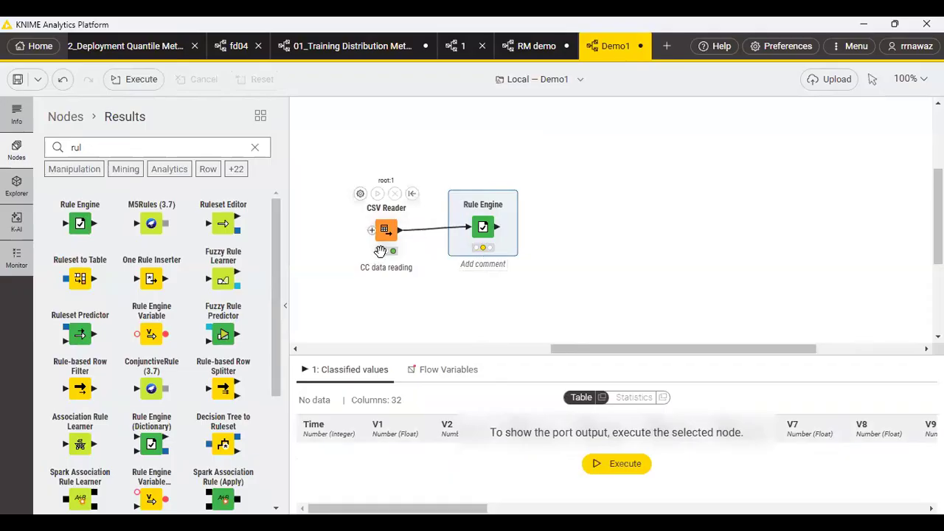
Open the Rule Engine configuration and enter the rule $Class$ = 0 => "good" below the example comments in the expression.
{"action": "mouse_move", "coordinate": [472, 235]}
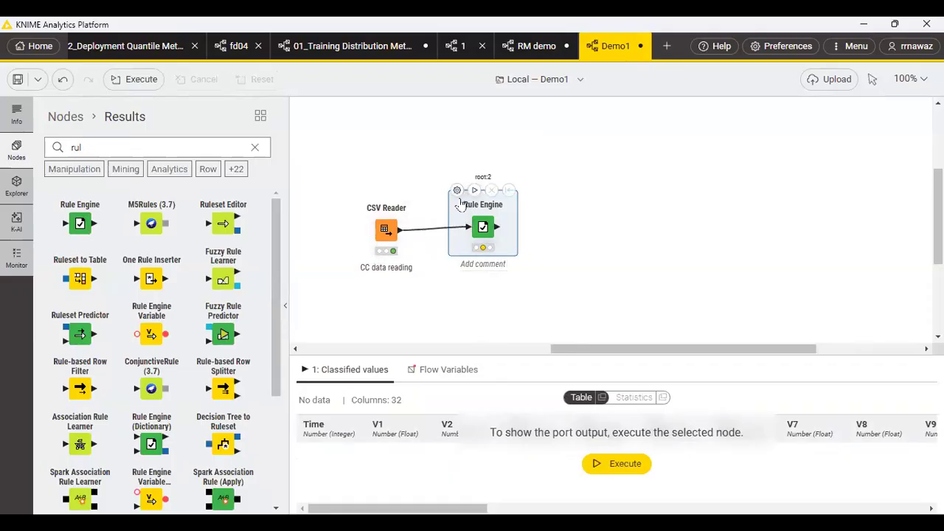
{"action": "left_click", "coordinate": [457, 191]}
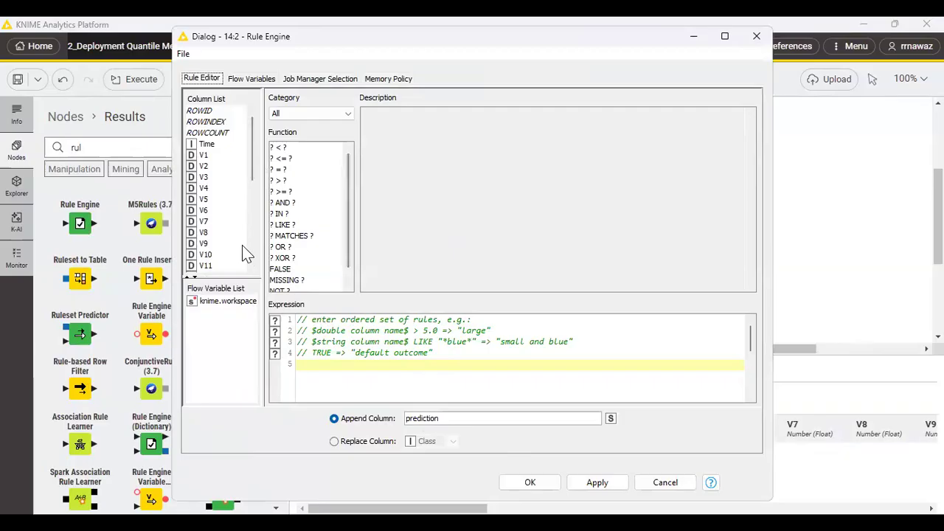
{"action": "scroll", "coordinate": [213, 225], "scroll_direction": "down", "scroll_amount": 6}
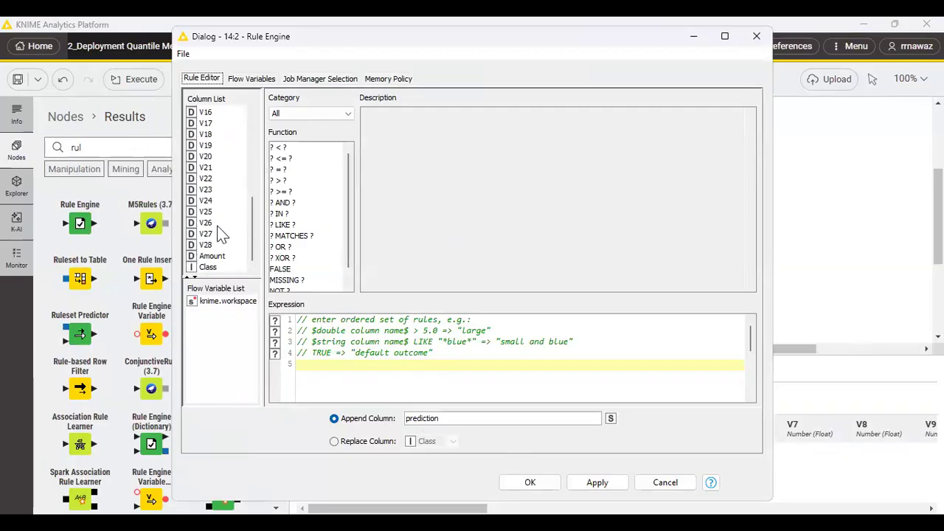
{"action": "double_click", "coordinate": [207, 267]}
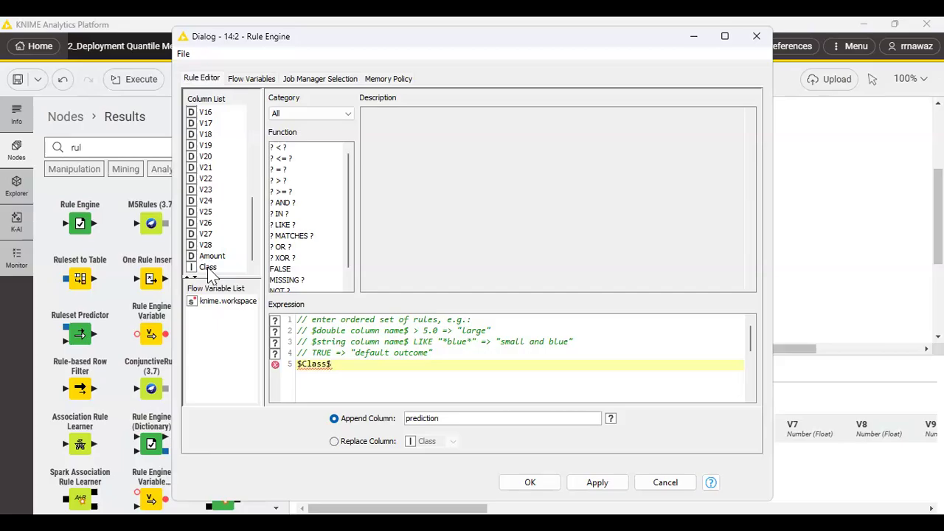
{"action": "type", "text": "= 0 => \"good\""}
{"action": "key", "text": "Return"}
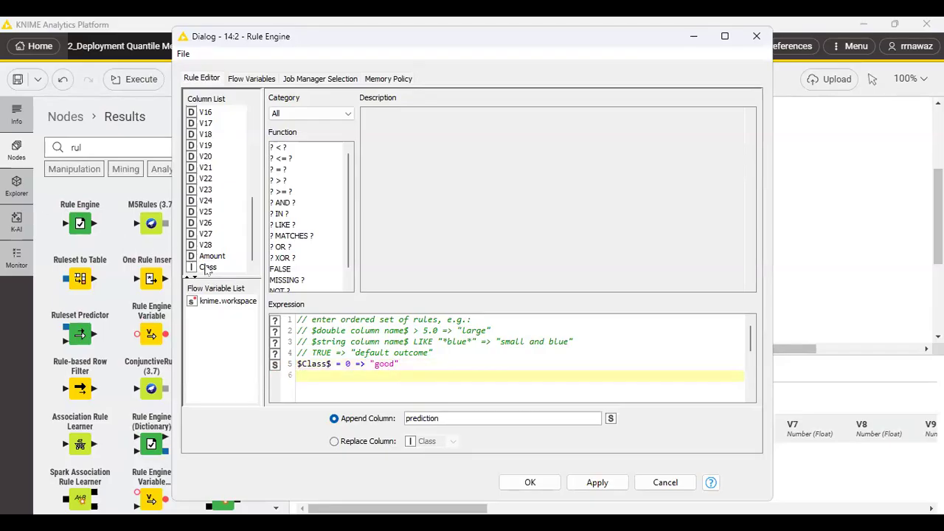
Add a second rule, $Class$ = 1 => "fraud", to the Rule Engine expression.
{"action": "left_click", "coordinate": [207, 269]}
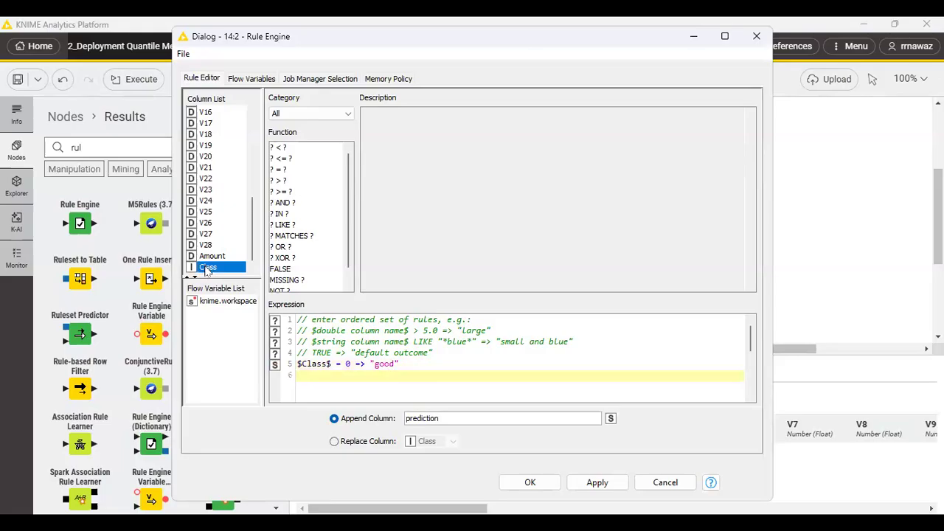
{"action": "double_click", "coordinate": [207, 269]}
{"action": "type", "text": "= 1"}
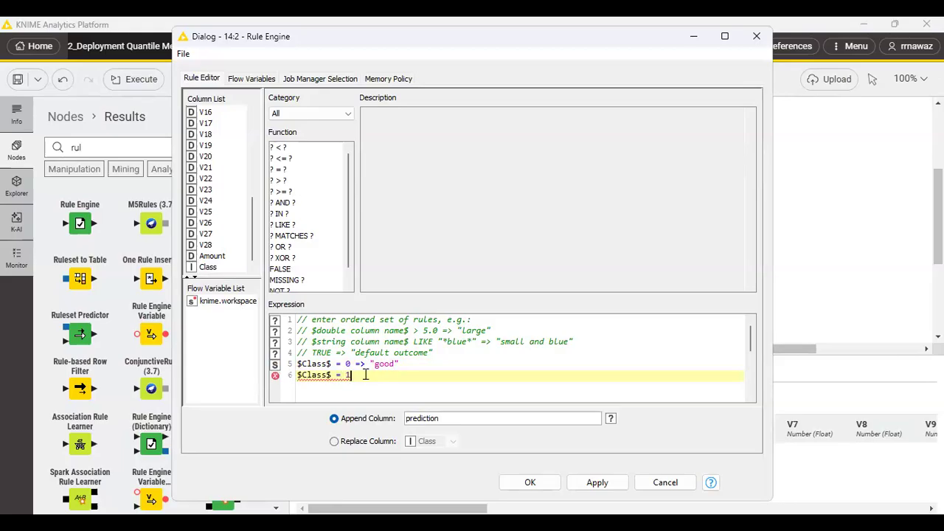
{"action": "type", "text": " => \"fraud\""}
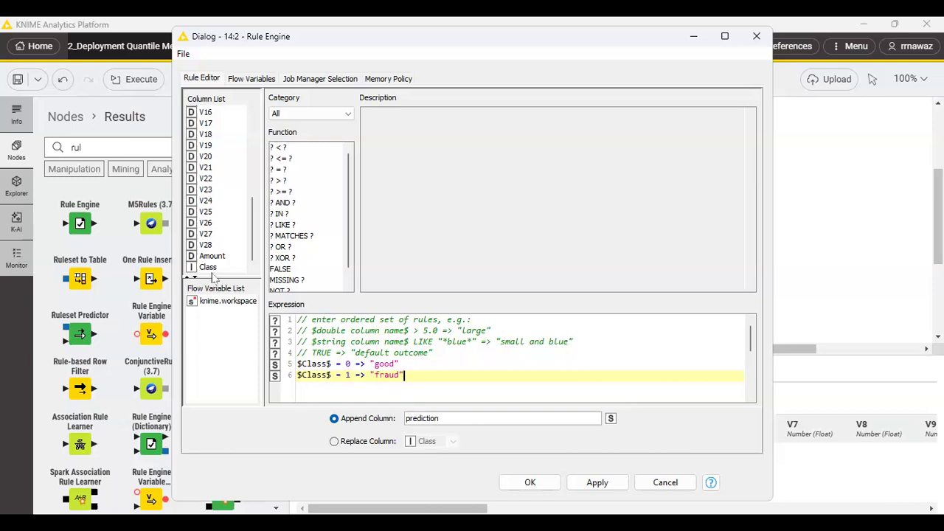
Set the Rule Engine to replace the Class column with its result, accept the configuration, and execute the node.
{"action": "left_click", "coordinate": [335, 442]}
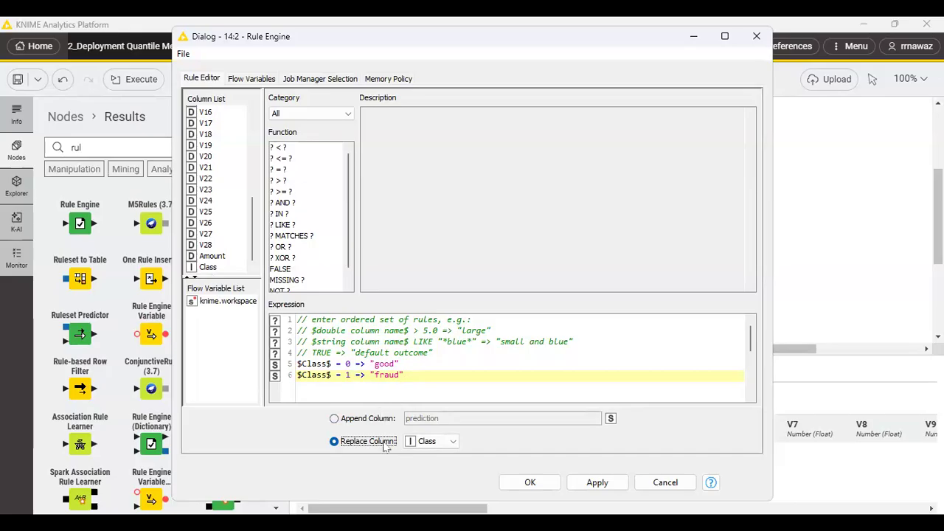
{"action": "left_click", "coordinate": [597, 482]}
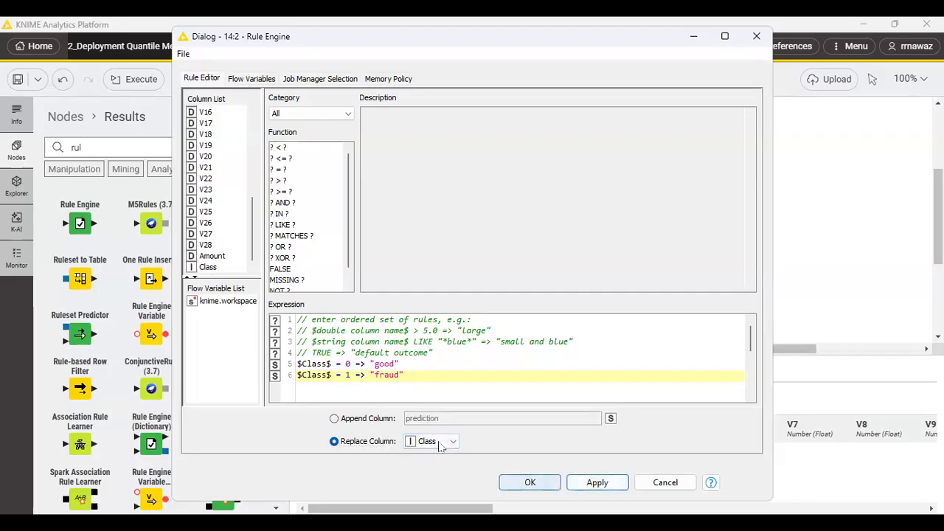
{"action": "left_click", "coordinate": [529, 483]}
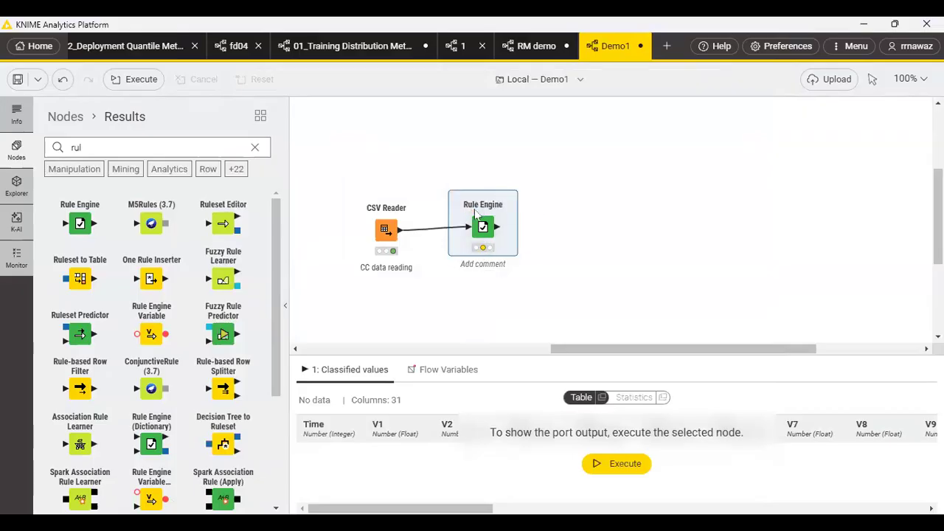
{"action": "left_click", "coordinate": [475, 190]}
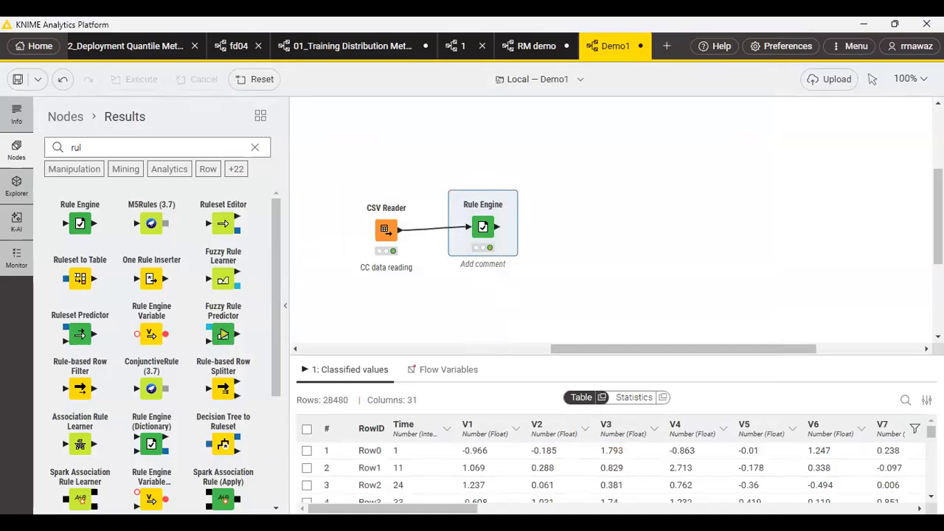
Compare the Class column in the Rule Engine output with the same column in the CSV Reader output.
{"action": "scroll", "coordinate": [610, 465], "scroll_direction": "right", "scroll_amount": 10}
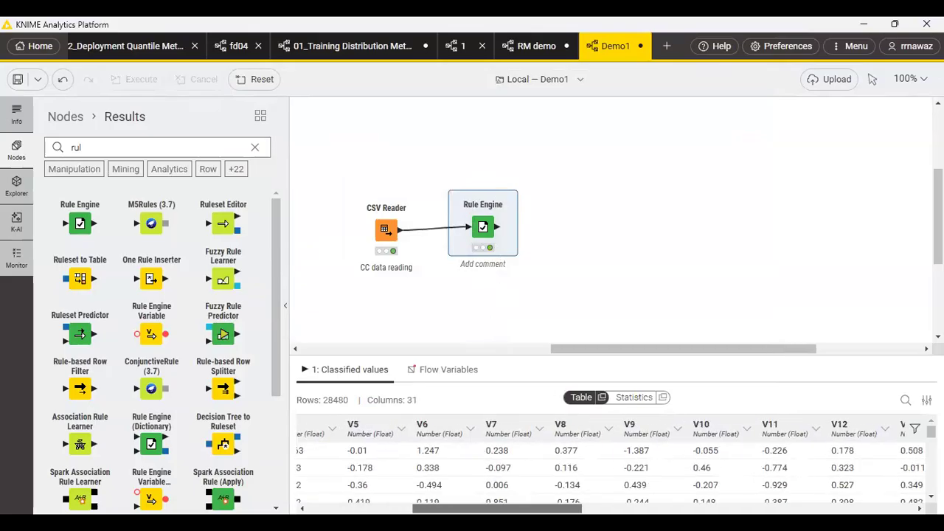
{"action": "scroll", "coordinate": [898, 483], "scroll_direction": "right", "scroll_amount": 5}
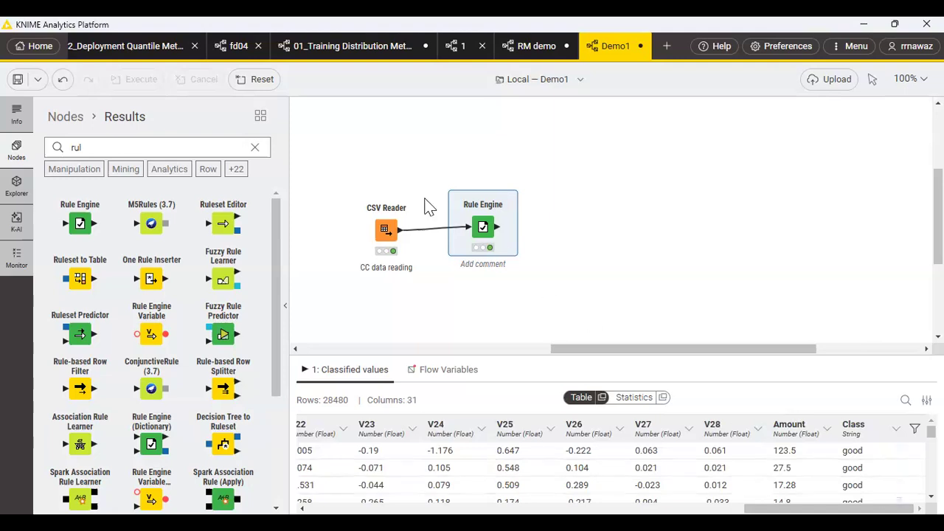
{"action": "left_click", "coordinate": [381, 224]}
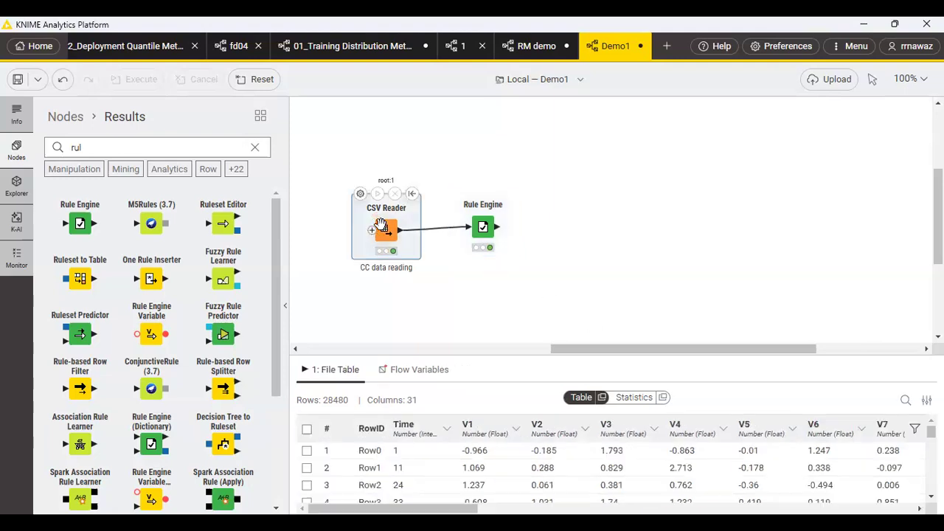
{"action": "left_click_drag", "start_coordinate": [393, 508], "coordinate": [828, 508]}
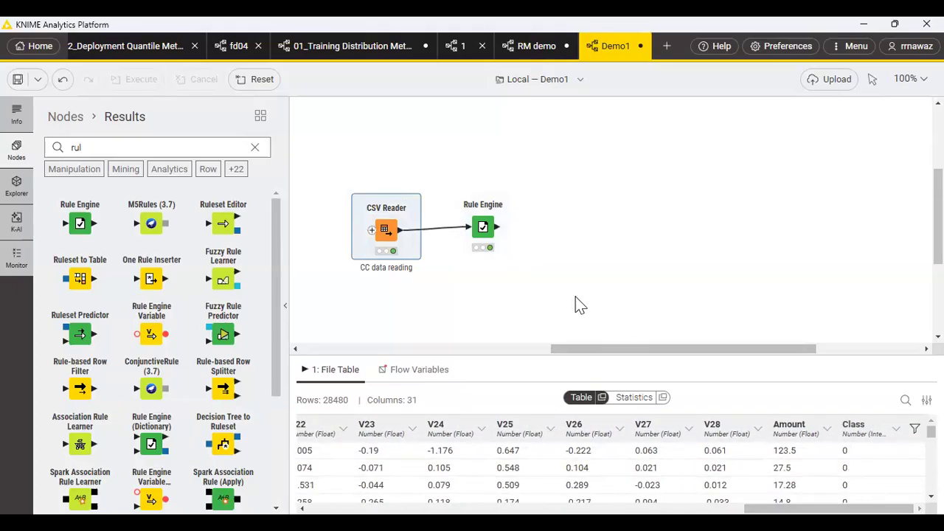
{"action": "left_click", "coordinate": [482, 225]}
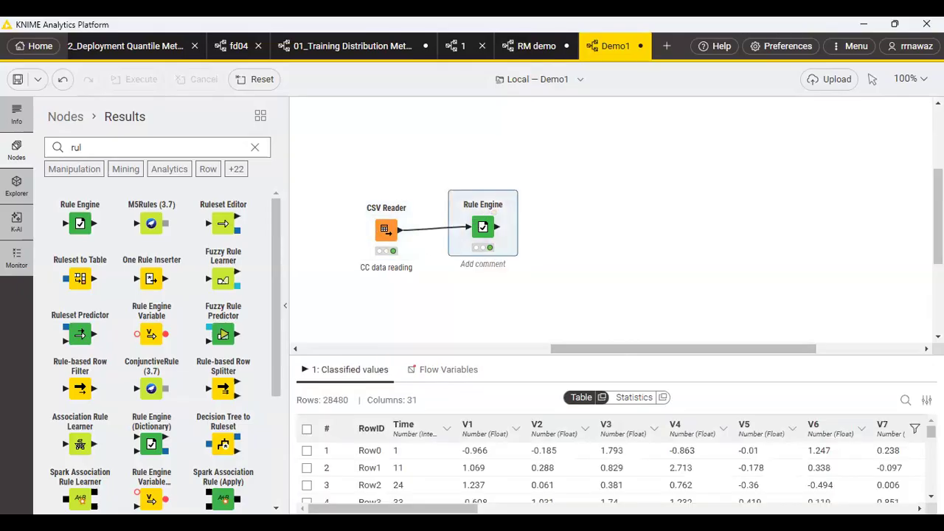
{"action": "left_click_drag", "start_coordinate": [393, 508], "coordinate": [829, 508]}
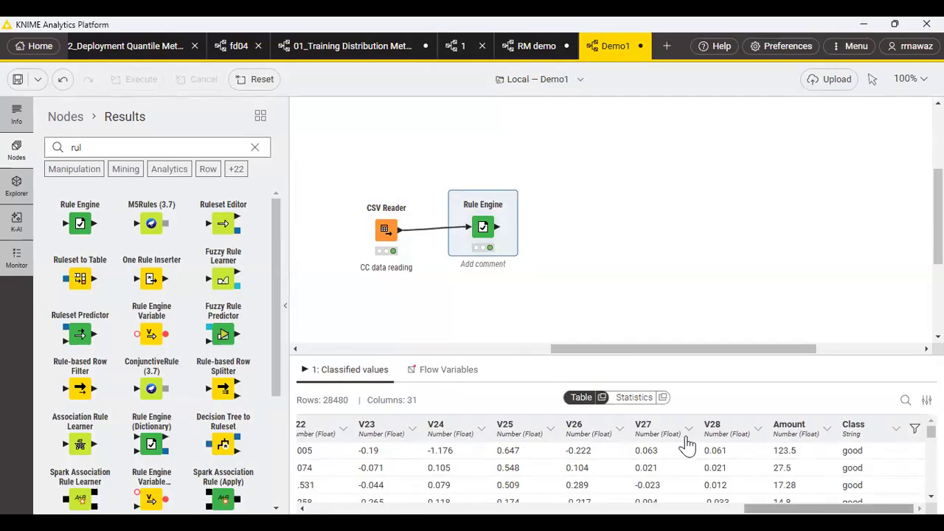
{"action": "scroll", "coordinate": [686, 442], "scroll_direction": "left", "scroll_amount": 15}
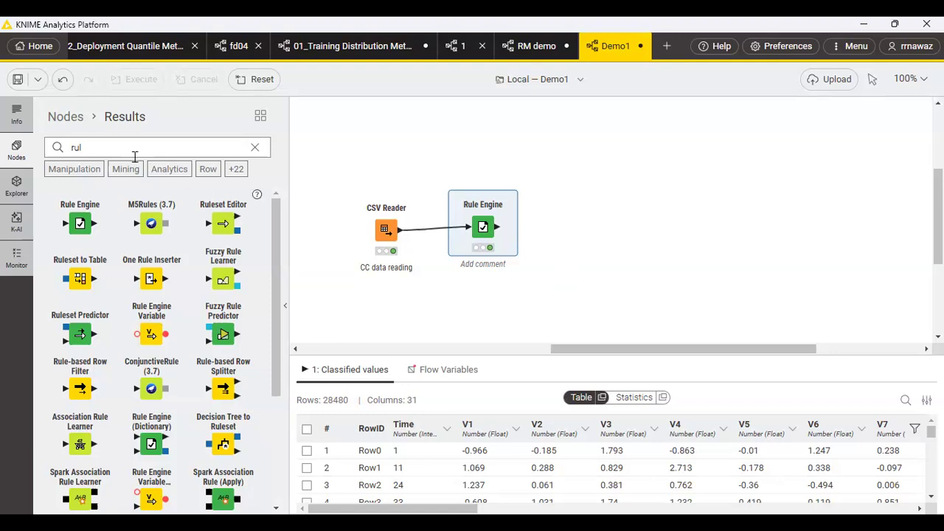
Find the Normalizer node and place it after the Rule Engine, connected to the classified values output.
{"action": "left_click_drag", "start_coordinate": [91, 145], "coordinate": [65, 149]}
{"action": "type", "text": "n"}
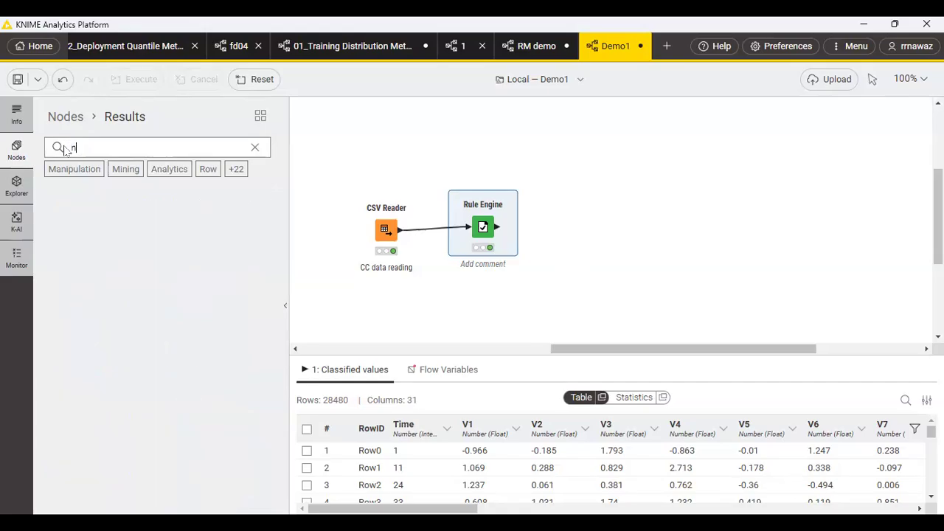
{"action": "type", "text": "orm"}
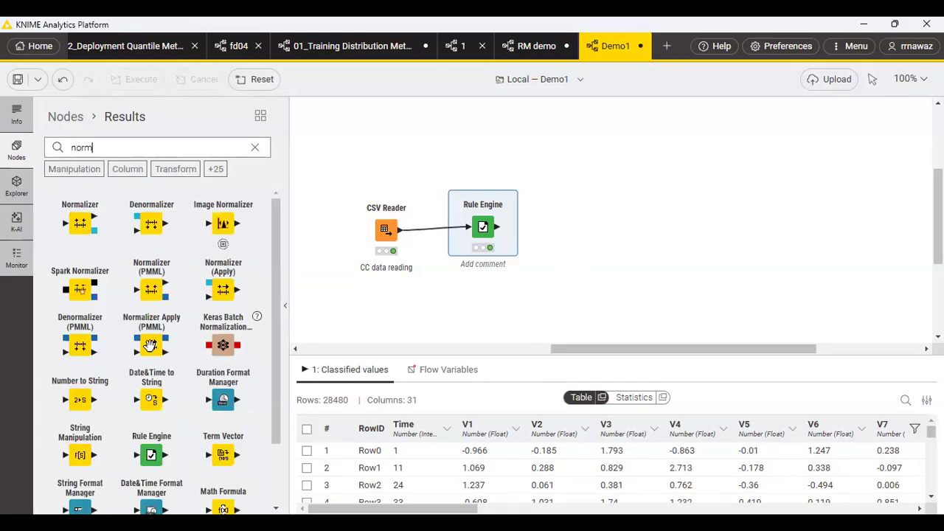
{"action": "left_click_drag", "start_coordinate": [89, 224], "coordinate": [546, 253]}
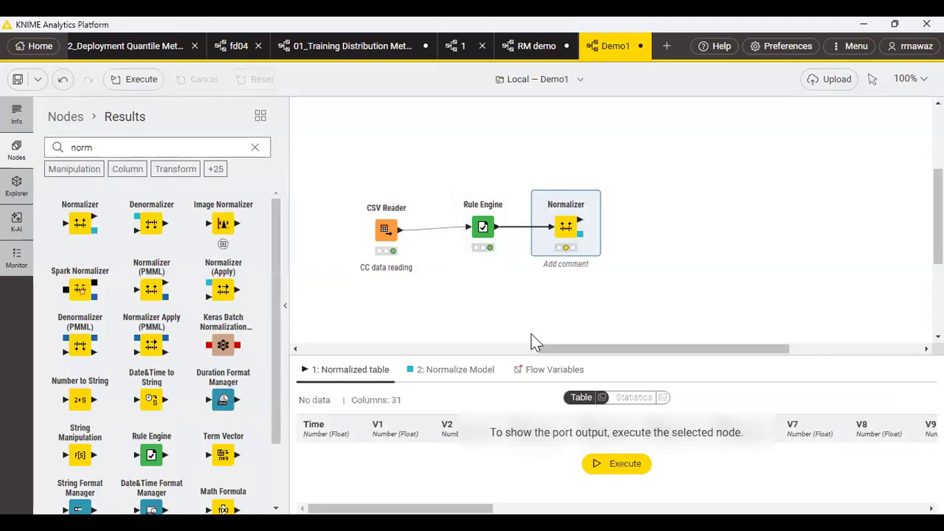
Configure the Normalizer to use Z-score normalization on all included number columns and execute it.
{"action": "mouse_move", "coordinate": [565, 246]}
{"action": "left_click", "coordinate": [540, 191]}
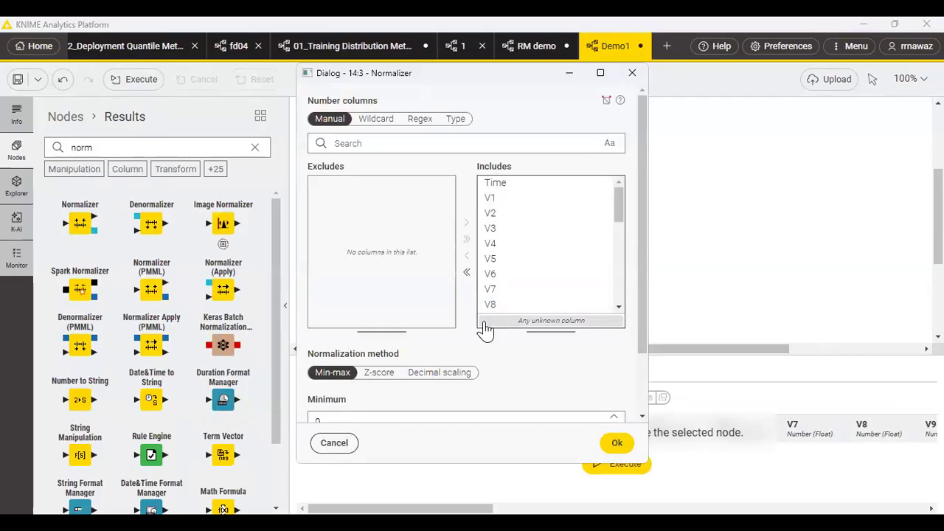
{"action": "left_click", "coordinate": [381, 373]}
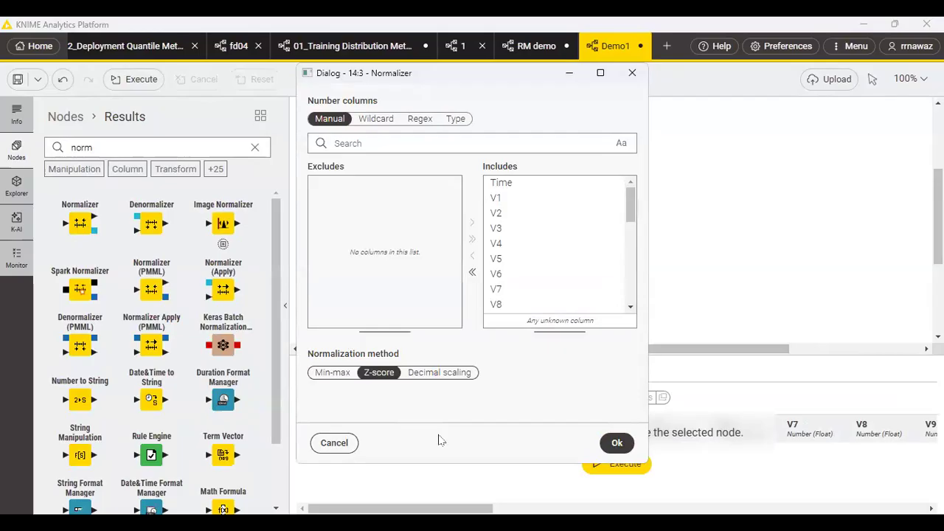
{"action": "left_click", "coordinate": [617, 444]}
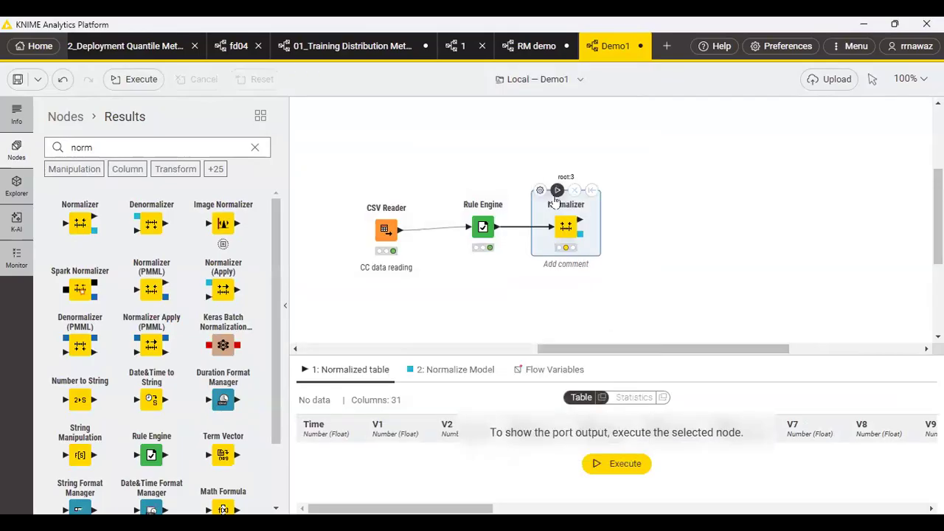
{"action": "left_click", "coordinate": [558, 191]}
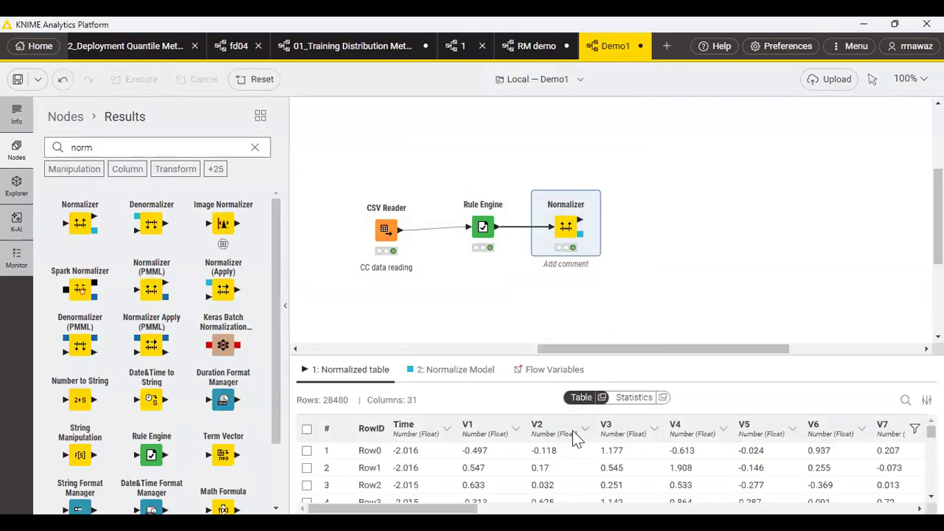
Compare the output tables of the Rule Engine, CSV Reader and Normalizer nodes.
{"action": "left_click", "coordinate": [483, 226]}
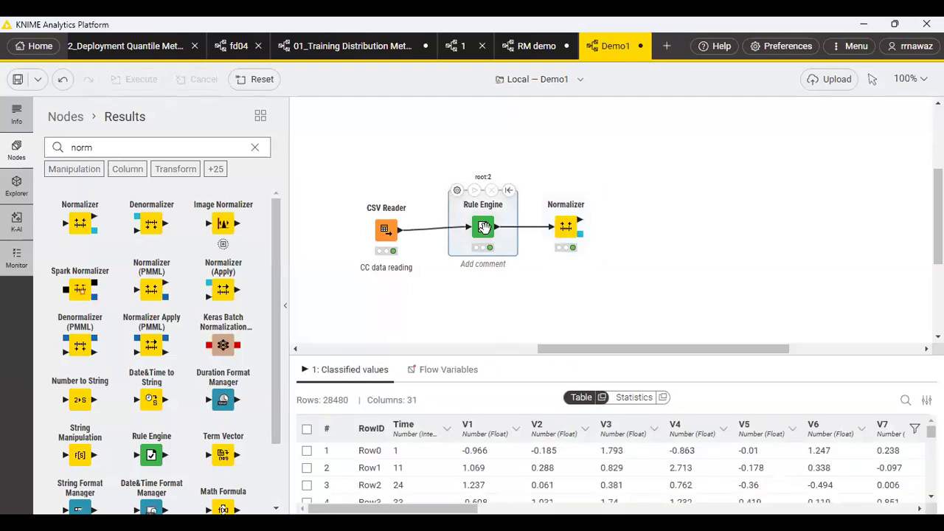
{"action": "left_click", "coordinate": [382, 230]}
{"action": "left_click", "coordinate": [483, 226]}
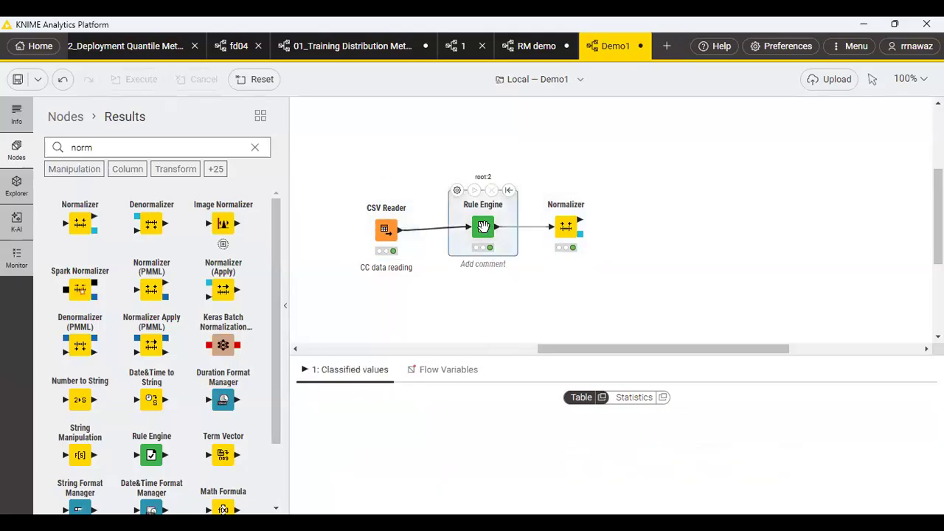
{"action": "left_click", "coordinate": [575, 240]}
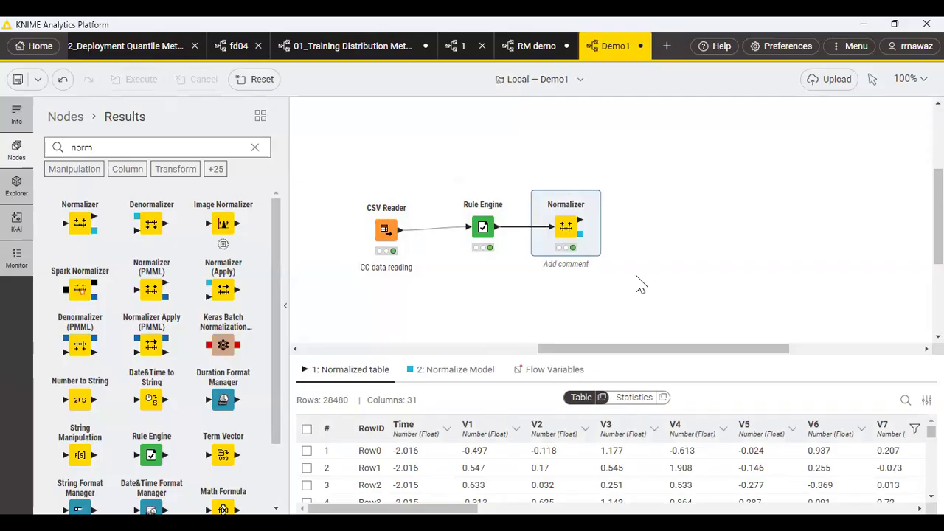
Find the Numeric Outliers node, place it beside the Normalizer, and connect the normalized table output to its input.
{"action": "double_click", "coordinate": [85, 149]}
{"action": "type", "text": "numer"}
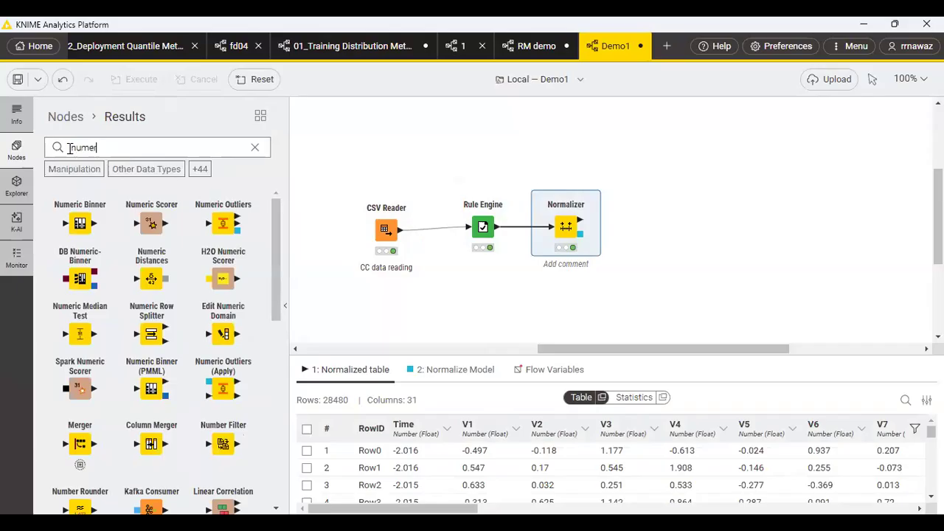
{"action": "type", "text": "ic"}
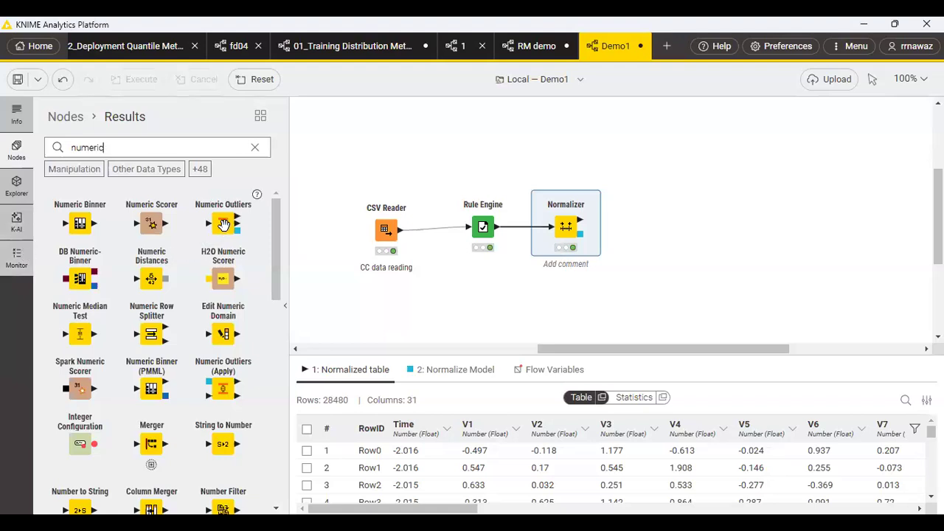
{"action": "left_click_drag", "start_coordinate": [224, 224], "coordinate": [656, 230]}
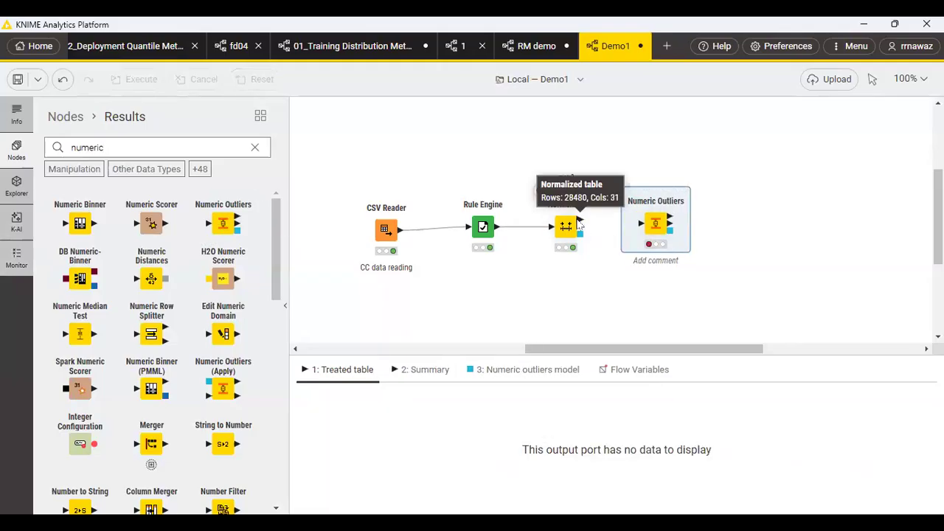
{"action": "mouse_move", "coordinate": [579, 223]}
{"action": "left_mouse_down"}
{"action": "mouse_move", "coordinate": [632, 233]}
{"action": "mouse_move", "coordinate": [640, 224]}
{"action": "left_mouse_up"}
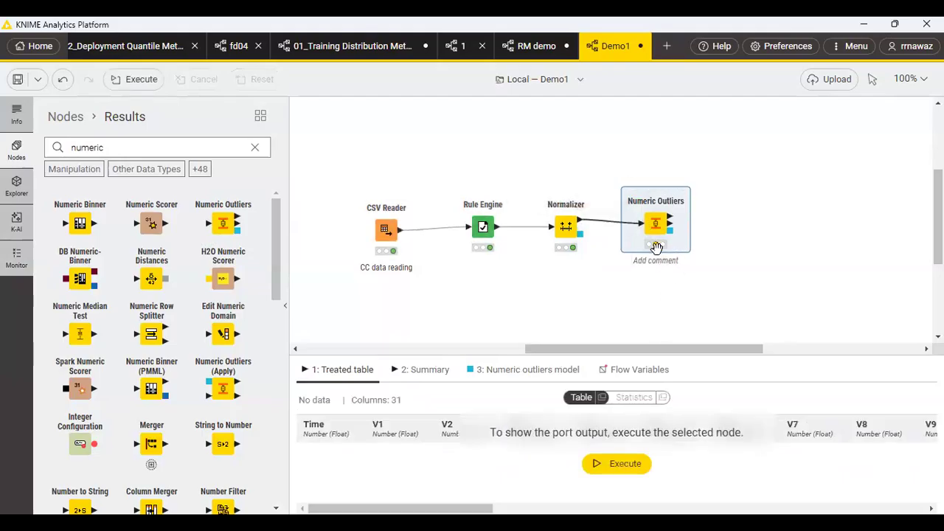
In the Numeric Outliers configuration, set the interquartile range multiplier to 3.3 and the full data estimate to R_4.
{"action": "mouse_move", "coordinate": [656, 251]}
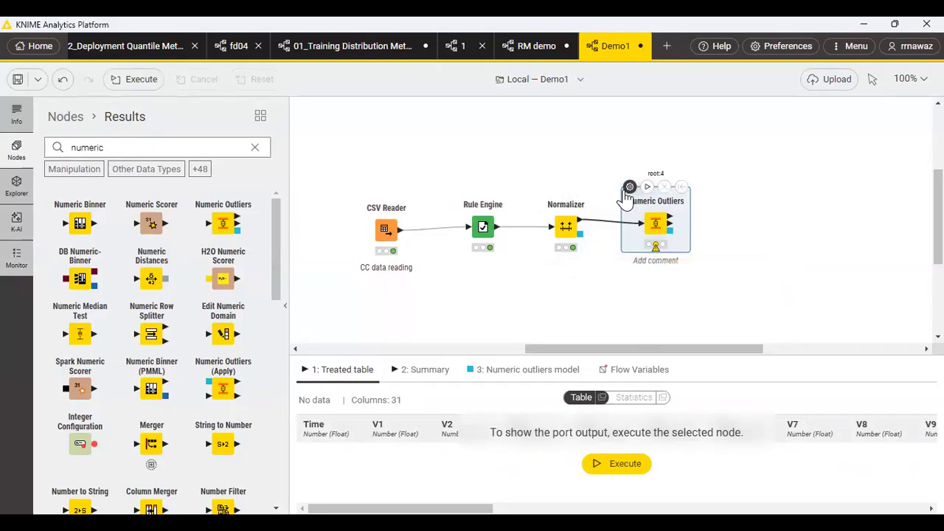
{"action": "left_click", "coordinate": [629, 187]}
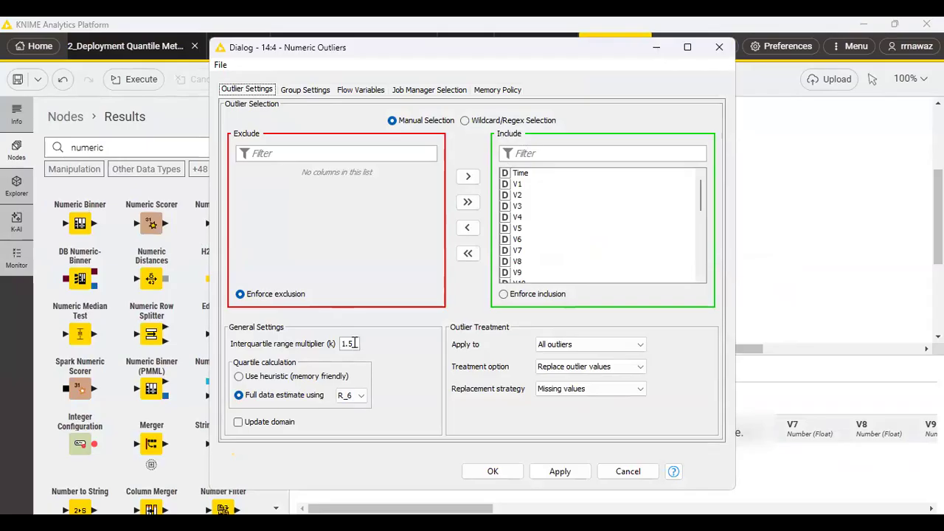
{"action": "left_click_drag", "start_coordinate": [354, 343], "coordinate": [336, 345]}
{"action": "type", "text": "3.3"}
{"action": "left_click", "coordinate": [361, 396]}
{"action": "left_click", "coordinate": [353, 439]}
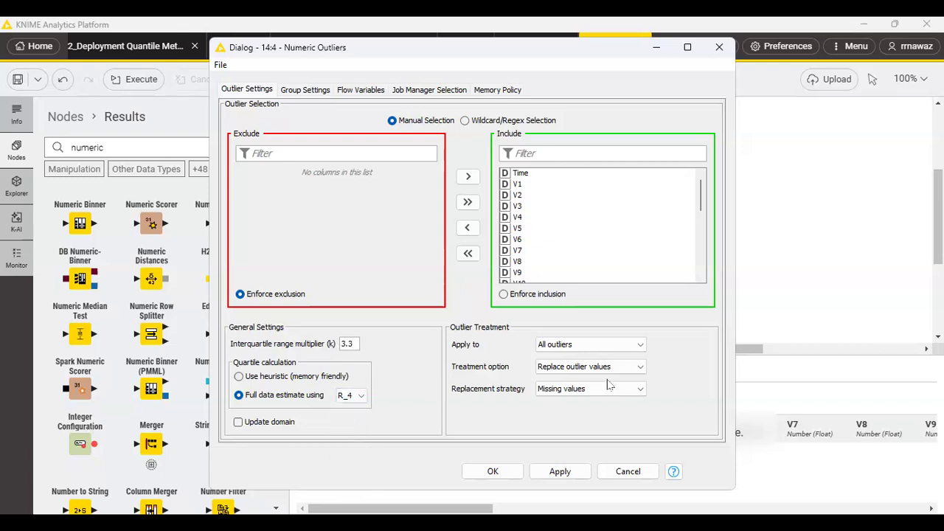
Set the outlier treatment option to Remove non-outlier rows, accept the configuration, and execute the Numeric Outliers node.
{"action": "left_click", "coordinate": [639, 368]}
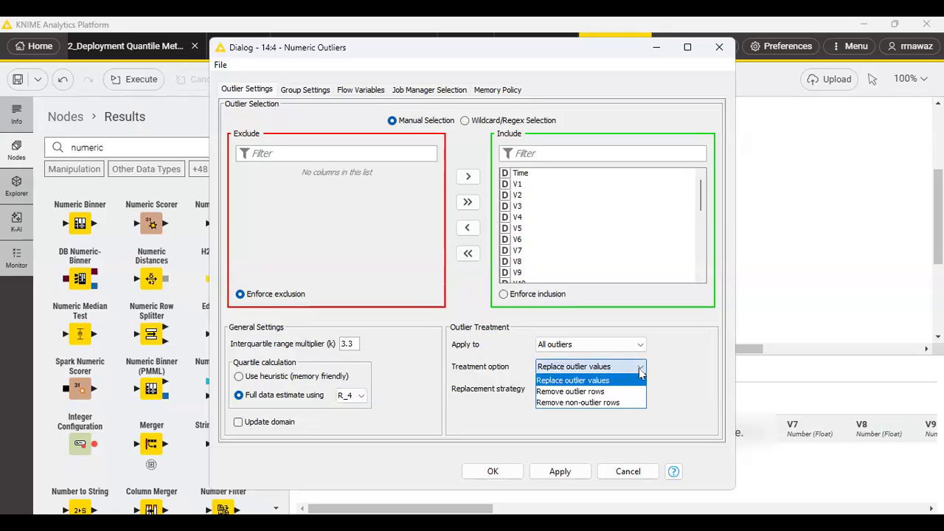
{"action": "left_click", "coordinate": [625, 404]}
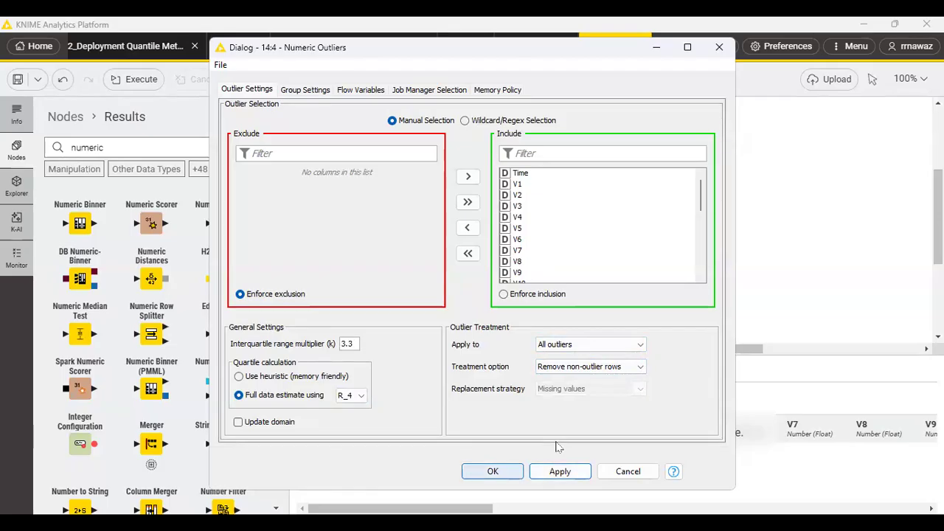
{"action": "key", "text": "Return"}
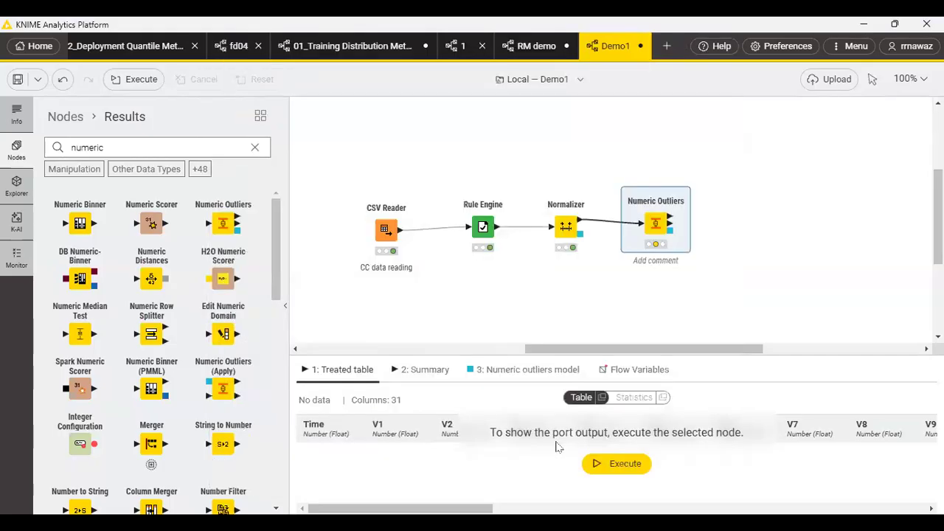
{"action": "mouse_move", "coordinate": [641, 207]}
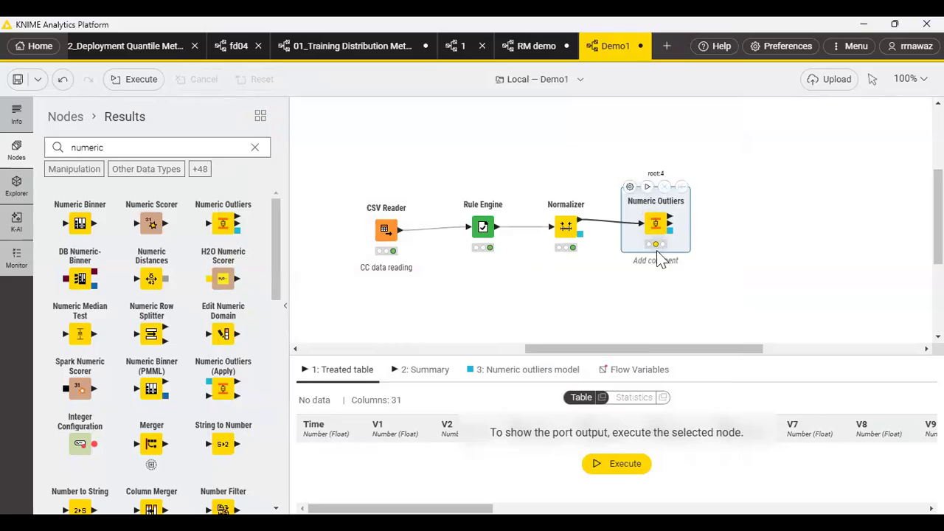
{"action": "left_click", "coordinate": [647, 187]}
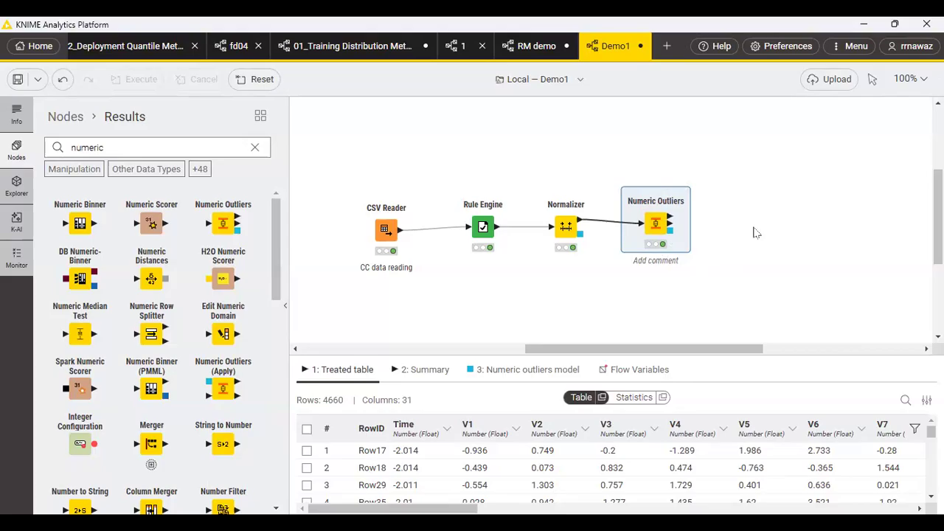
{"action": "scroll", "coordinate": [144, 55], "scroll_direction": "up", "scroll_amount": 2}
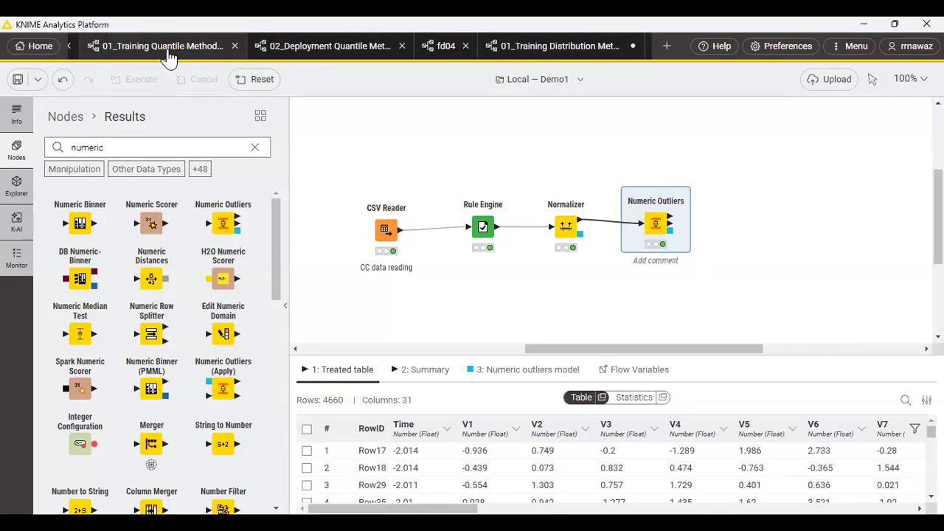
Copy the Mark outliers metanode from the 01_Training Quantile Method workflow and paste it into the Demo1 workflow.
{"action": "scroll", "coordinate": [304, 50], "scroll_direction": "up", "scroll_amount": 4}
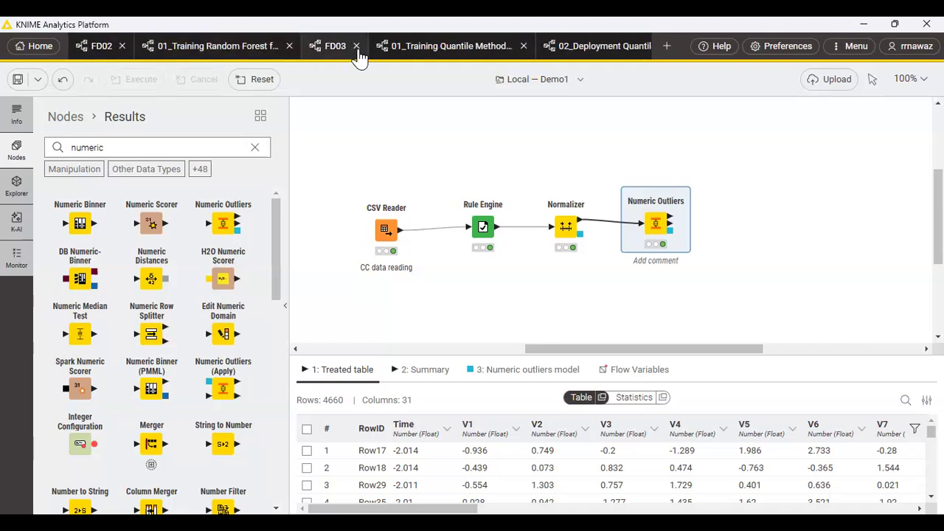
{"action": "left_click", "coordinate": [442, 48]}
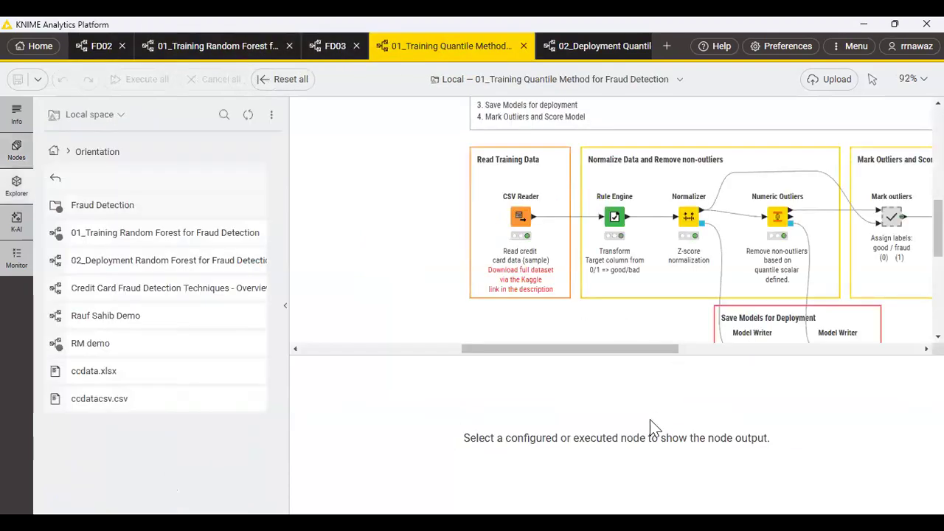
{"action": "left_click_drag", "start_coordinate": [538, 350], "coordinate": [644, 351]}
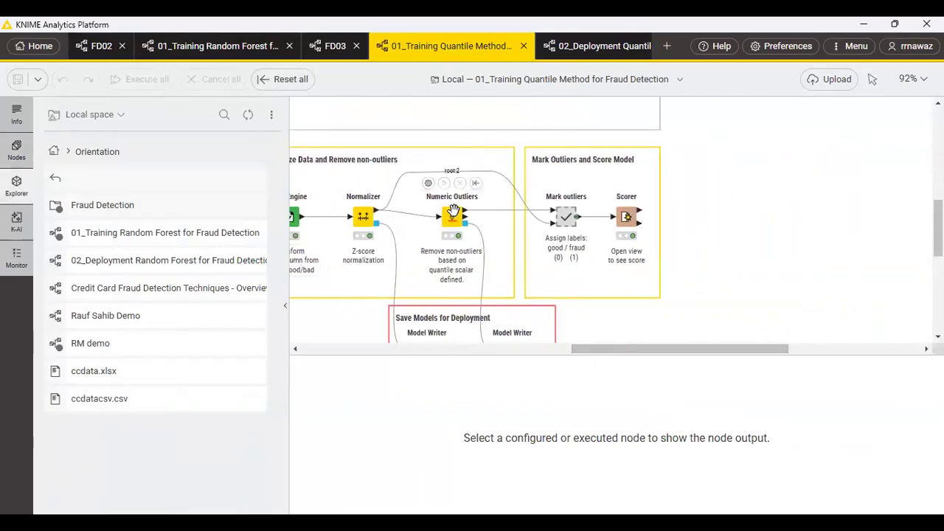
{"action": "left_click", "coordinate": [565, 211]}
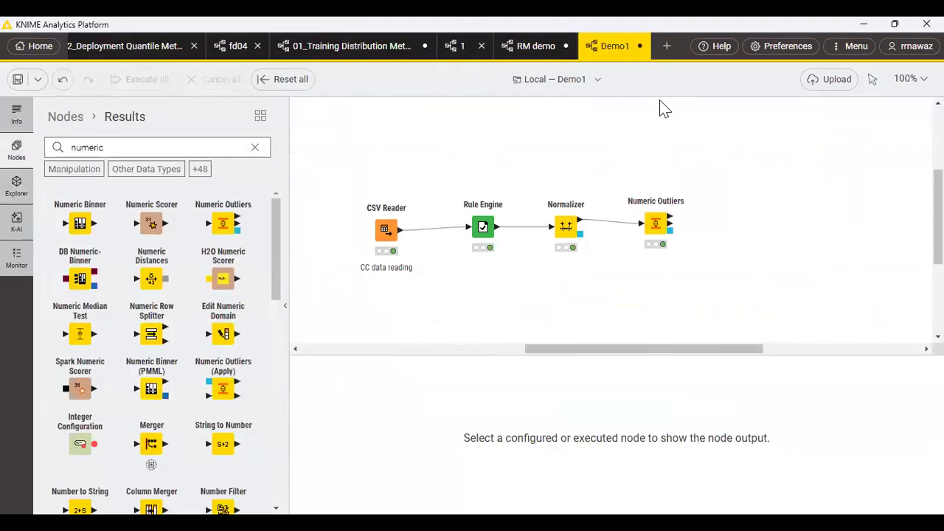
{"action": "right_click", "coordinate": [747, 224]}
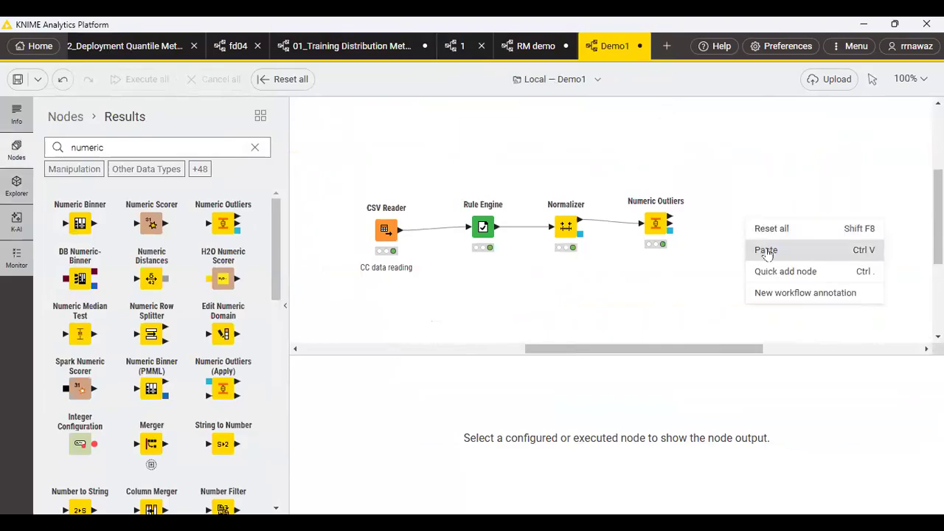
{"action": "left_click", "coordinate": [761, 249]}
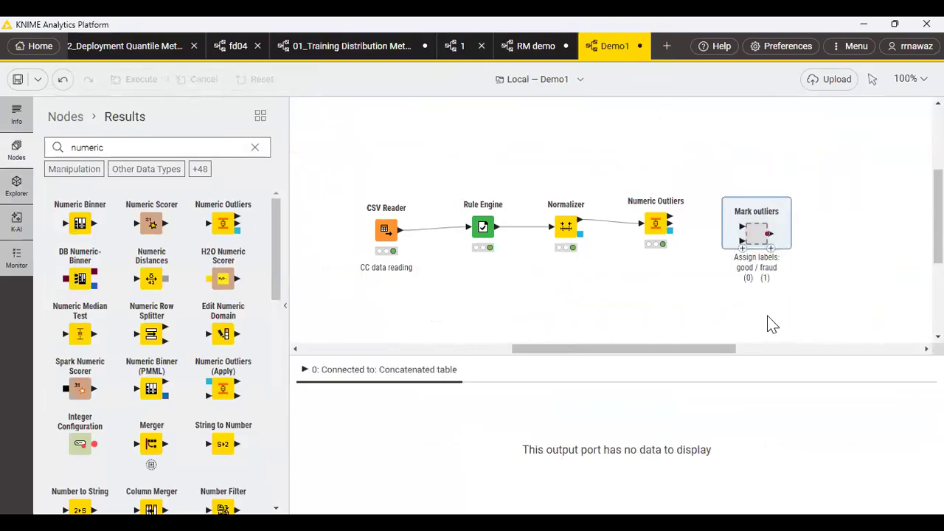
Position the pasted Mark outliers metanode level with the Numeric Outliers node in Demo1.
{"action": "left_click", "coordinate": [736, 219]}
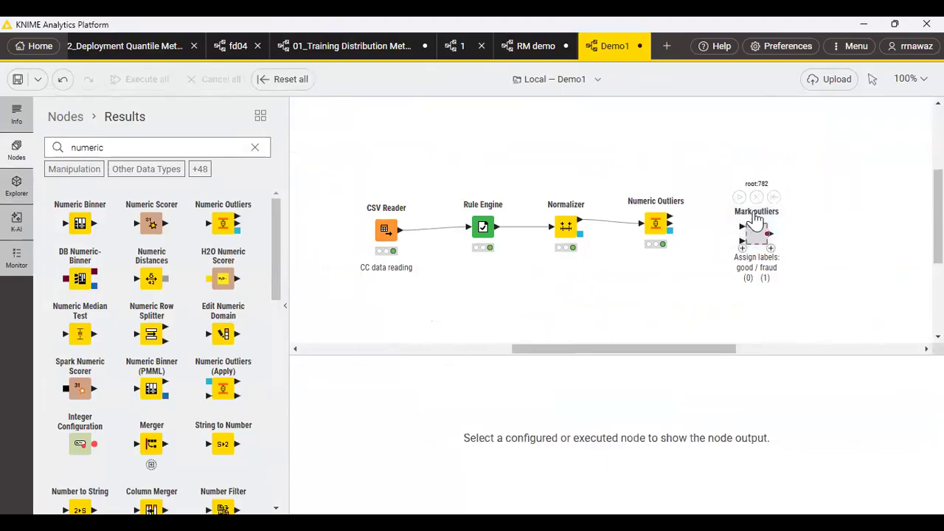
{"action": "left_click", "coordinate": [754, 224]}
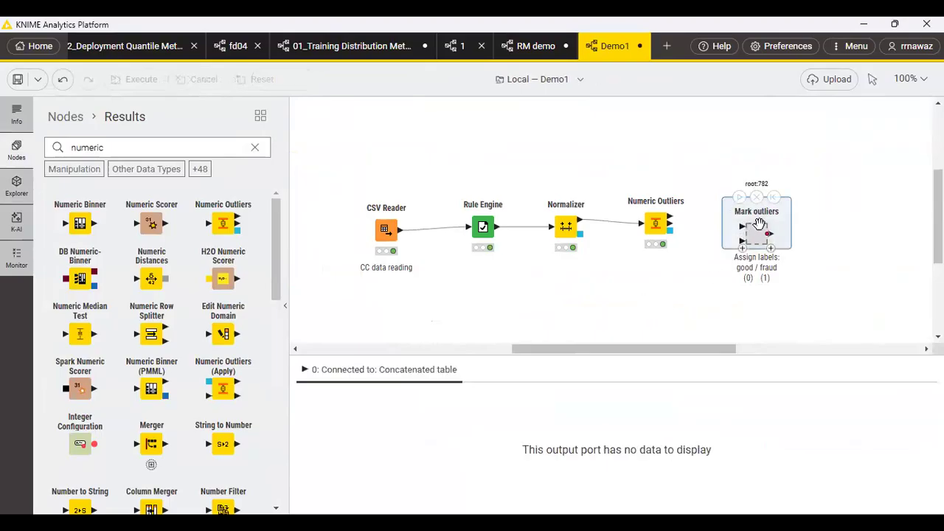
{"action": "left_click_drag", "start_coordinate": [756, 230], "coordinate": [751, 223]}
{"action": "left_click", "coordinate": [750, 223]}
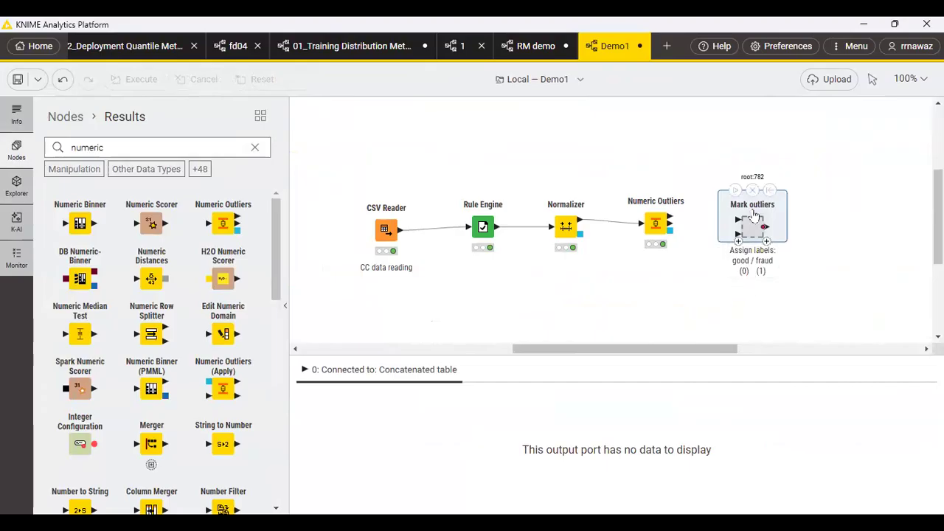
Examine the connections inside the Mark outliers metanode and the data and reference column settings of its Reference Row Splitter.
{"action": "double_click", "coordinate": [752, 222]}
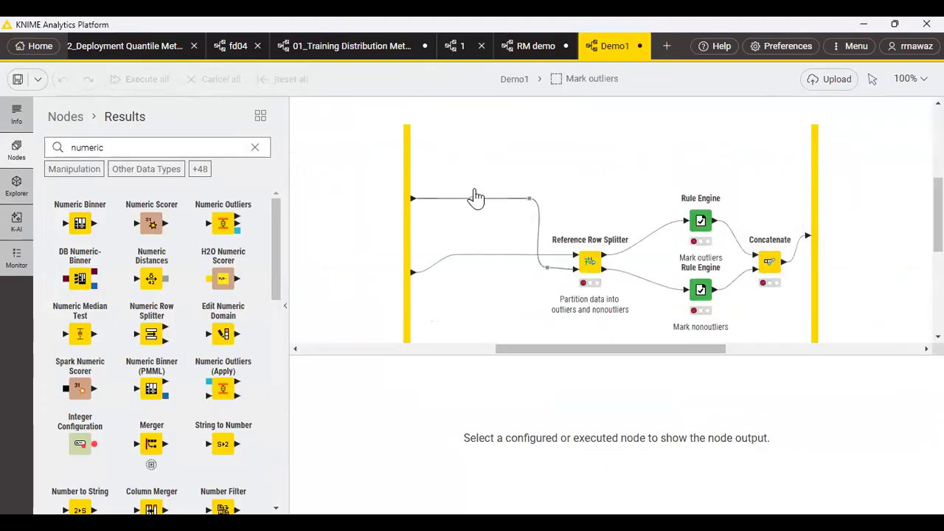
{"action": "left_click", "coordinate": [498, 198]}
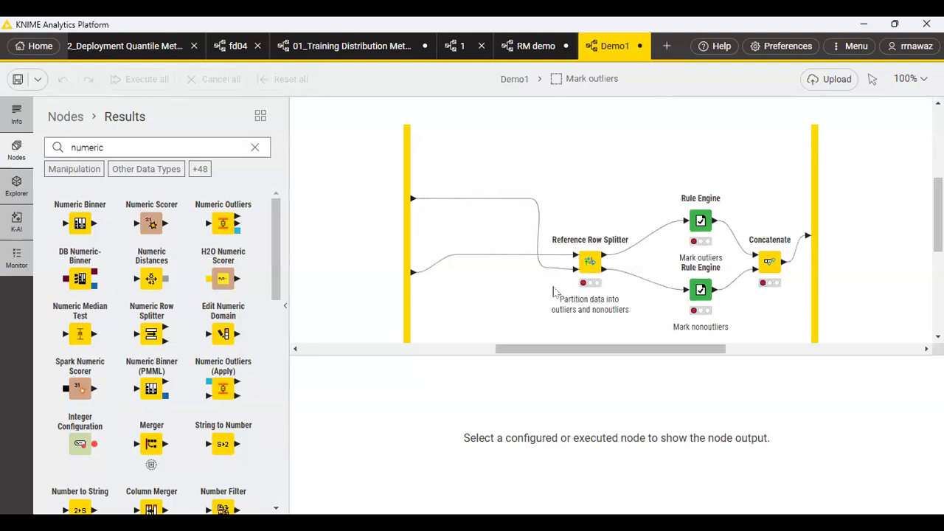
{"action": "left_click", "coordinate": [495, 229]}
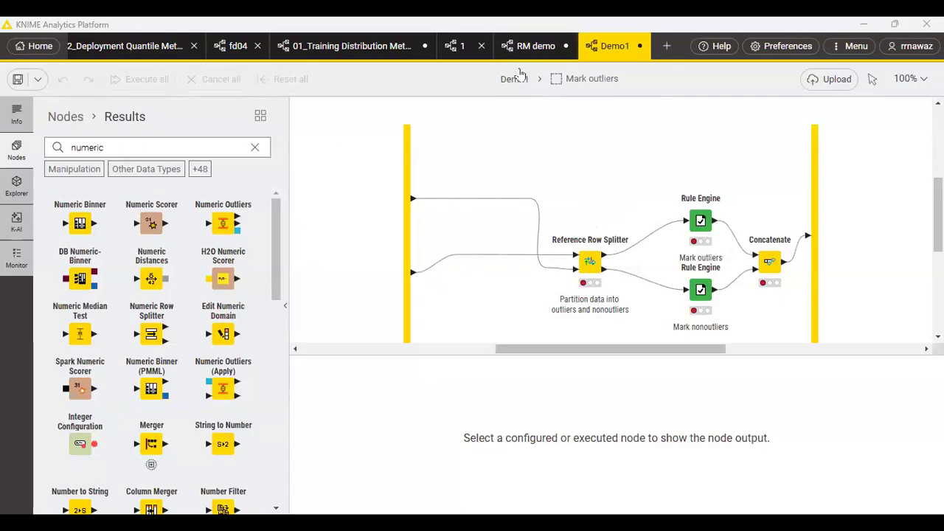
{"action": "left_click", "coordinate": [516, 79]}
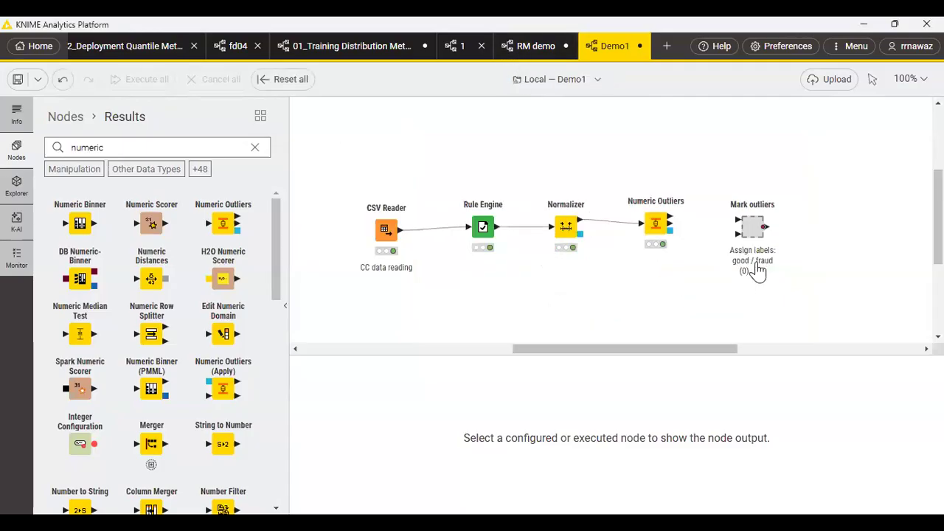
{"action": "left_click", "coordinate": [750, 221]}
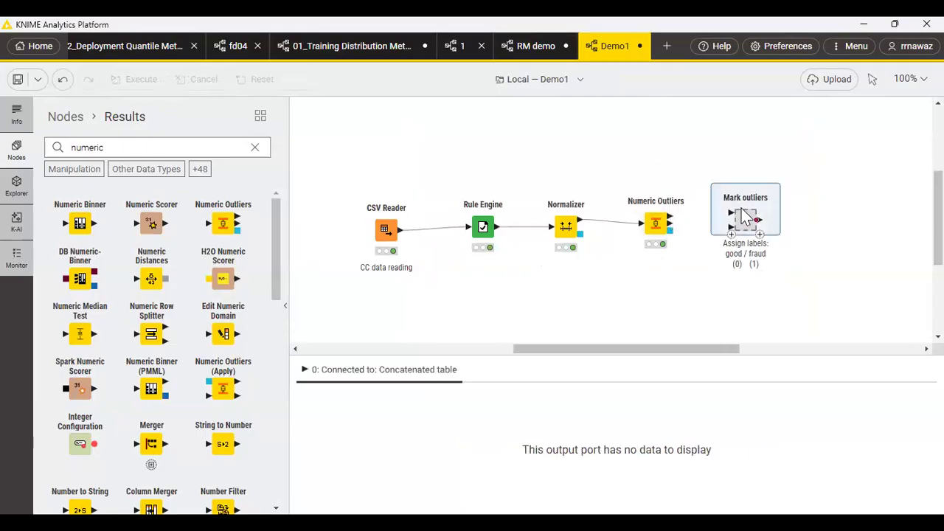
{"action": "double_click", "coordinate": [746, 215]}
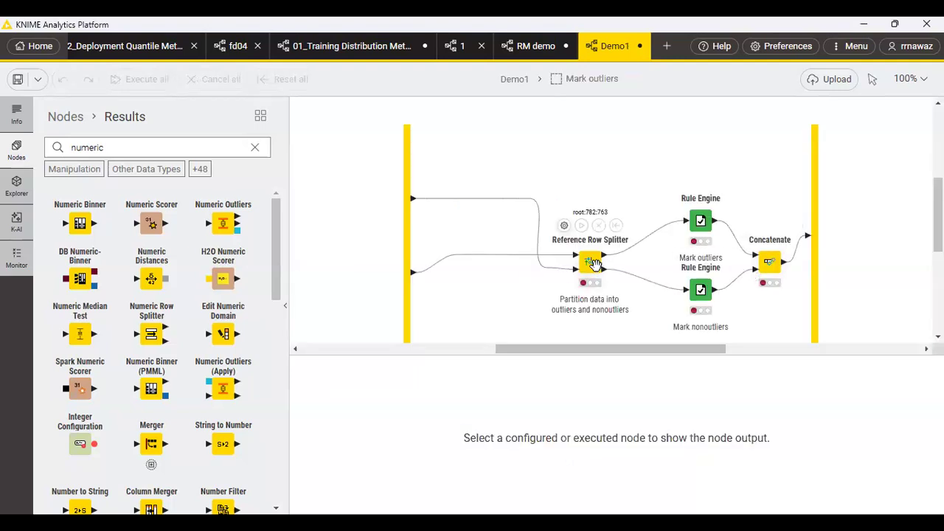
{"action": "left_click", "coordinate": [594, 262]}
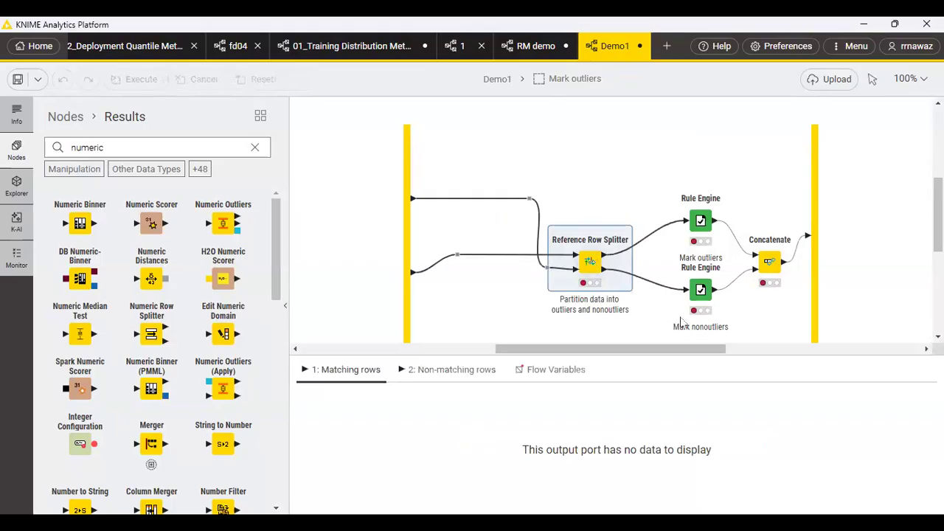
{"action": "left_click", "coordinate": [563, 225]}
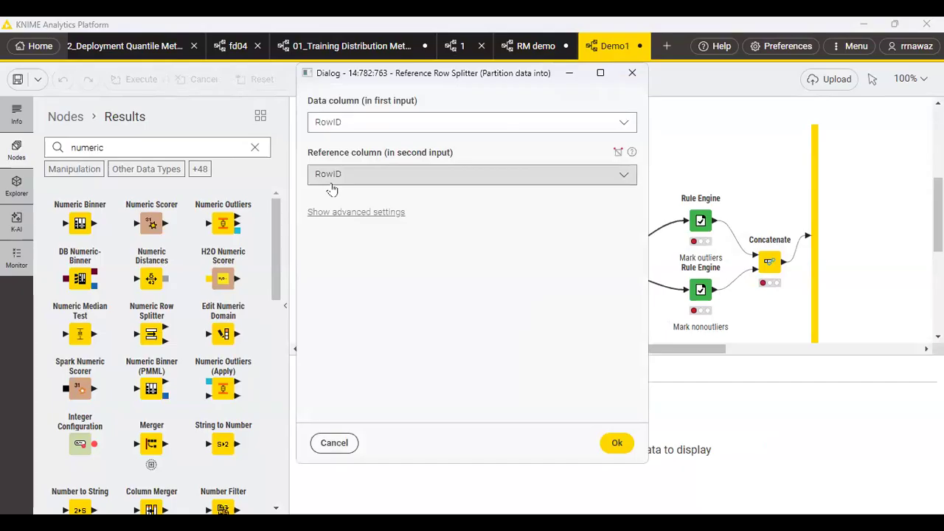
{"action": "left_click", "coordinate": [617, 442]}
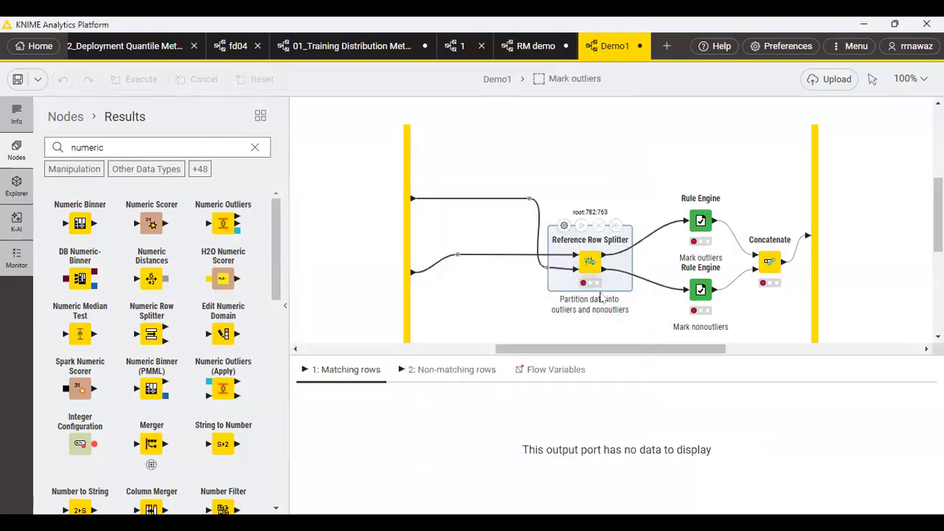
Review the rule expressions of the Mark outliers and Mark nonoutliers Rule Engine nodes, and return to the Demo1 workflow.
{"action": "left_click", "coordinate": [701, 211]}
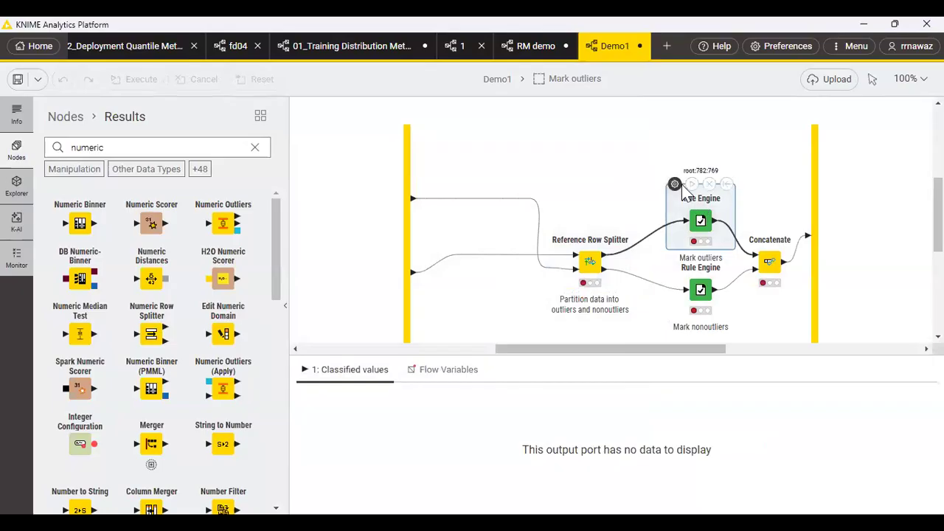
{"action": "double_click", "coordinate": [686, 193]}
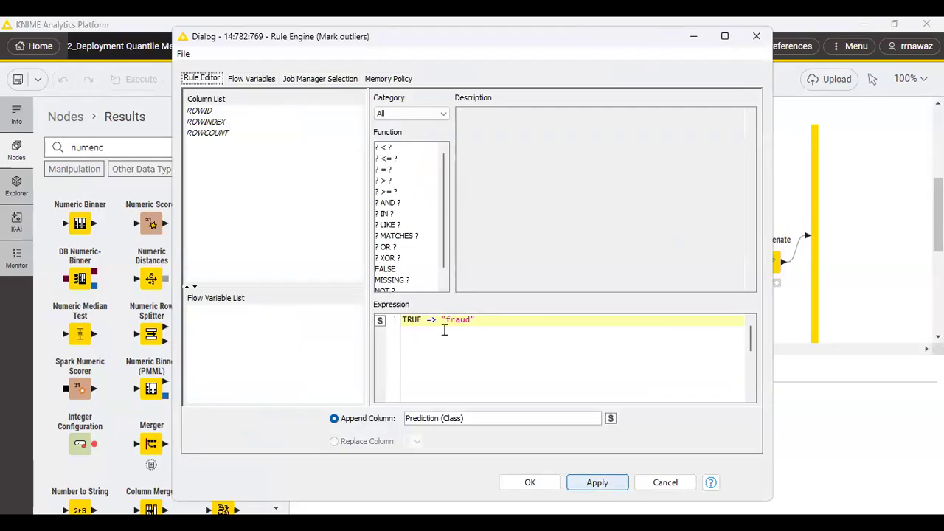
{"action": "left_click", "coordinate": [529, 482]}
{"action": "double_click", "coordinate": [701, 288]}
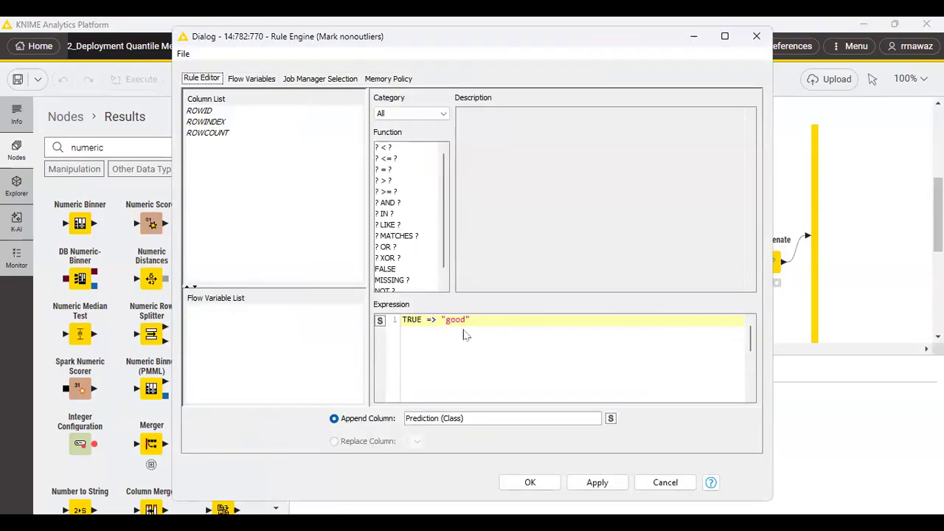
{"action": "key", "text": "Return"}
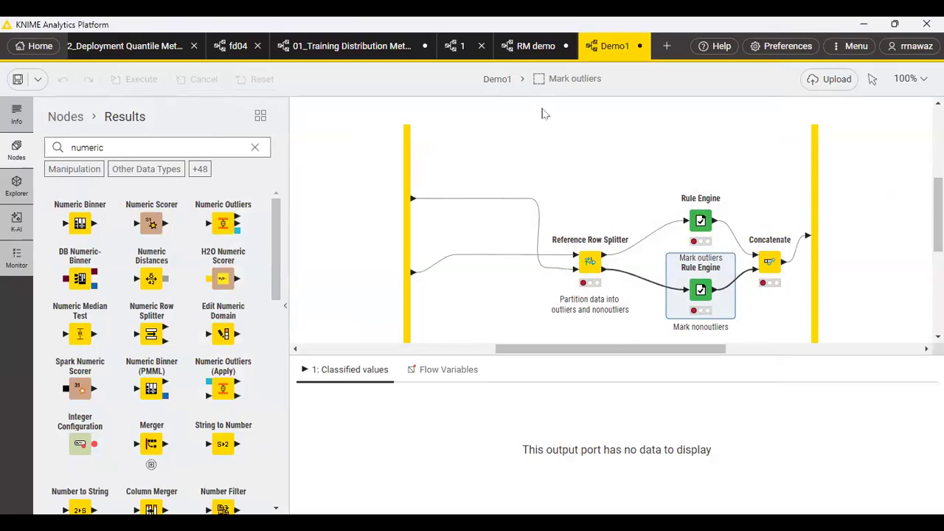
{"action": "left_click", "coordinate": [499, 80]}
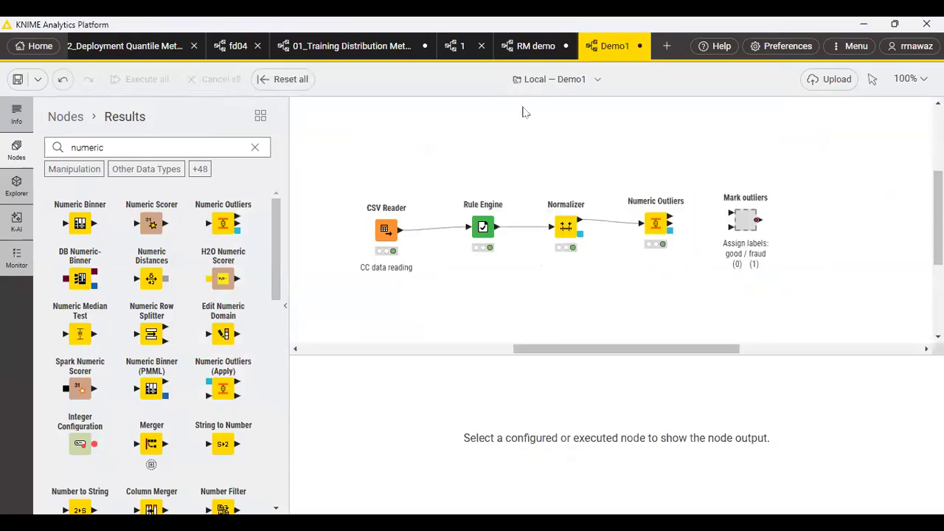
{"action": "left_click", "coordinate": [750, 217]}
{"action": "double_click", "coordinate": [750, 217]}
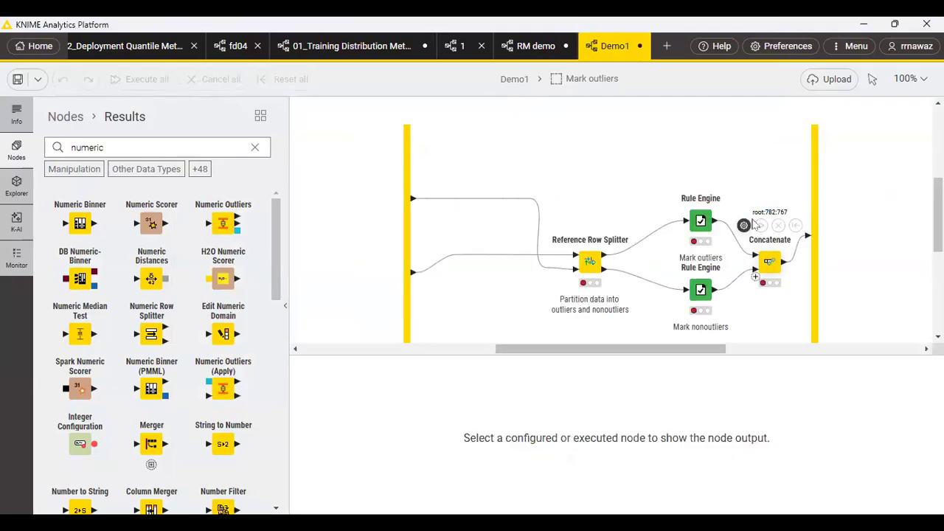
{"action": "left_click", "coordinate": [519, 80]}
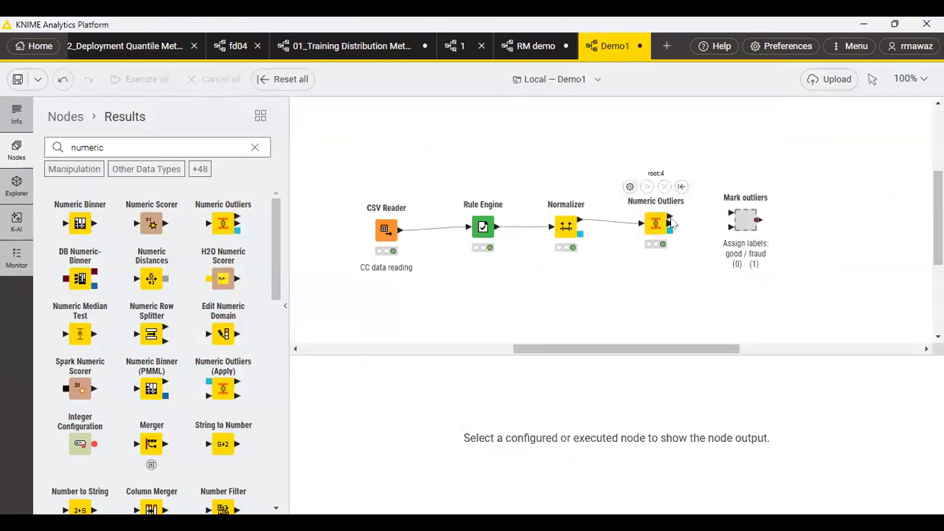
Connect the Numeric Outliers treated table and the Normalizer table to the Mark outliers inputs, bending the Normalizer connection below Numeric Outliers.
{"action": "left_click_drag", "start_coordinate": [674, 220], "coordinate": [730, 214]}
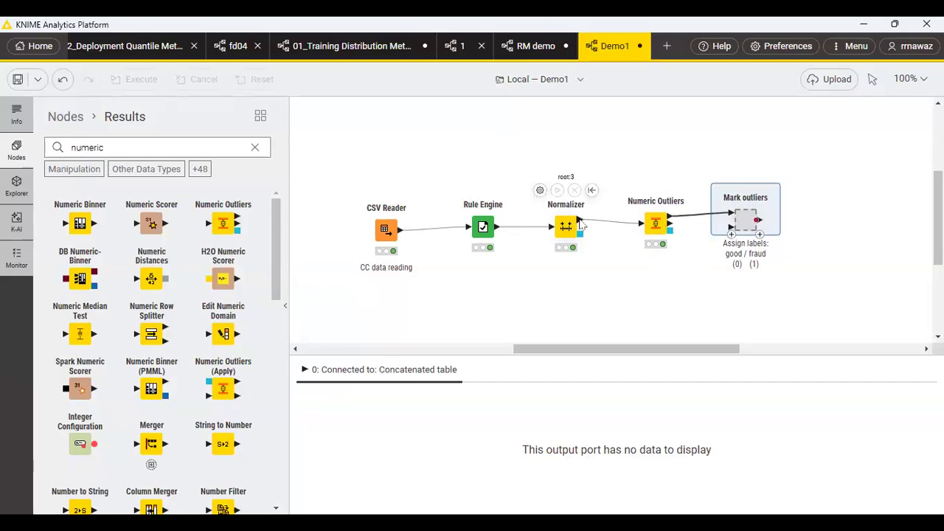
{"action": "mouse_move", "coordinate": [580, 220]}
{"action": "left_click_drag", "start_coordinate": [580, 220], "coordinate": [730, 231]}
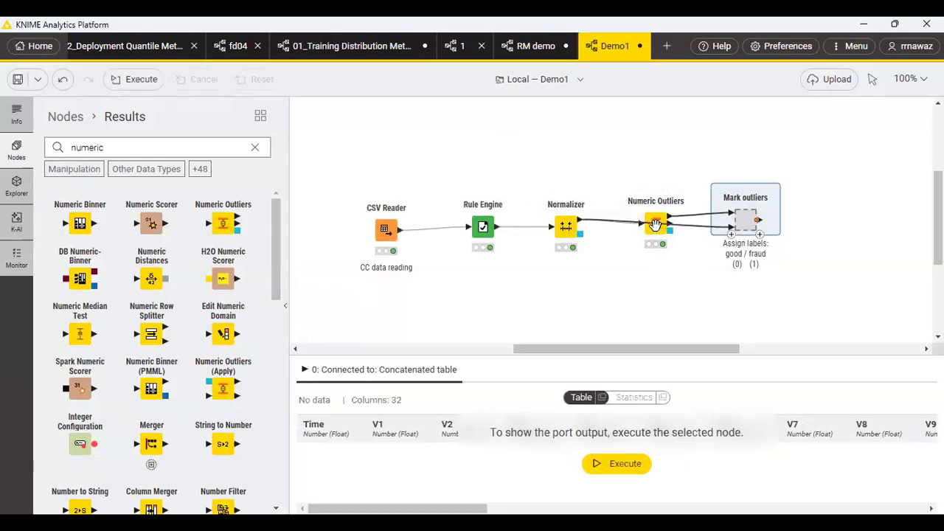
{"action": "left_click_drag", "start_coordinate": [661, 226], "coordinate": [658, 282]}
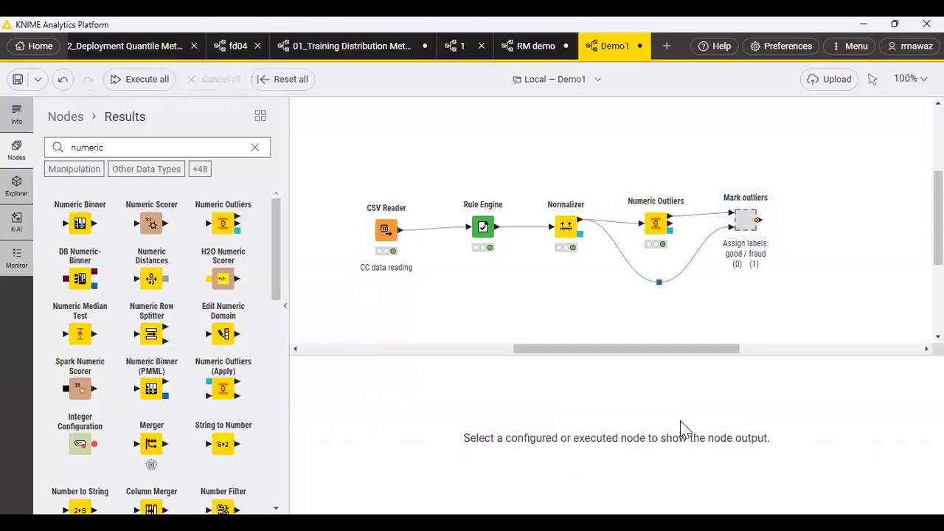
Execute the Mark outliers metanode in the Demo1 workflow.
{"action": "mouse_move", "coordinate": [745, 214]}
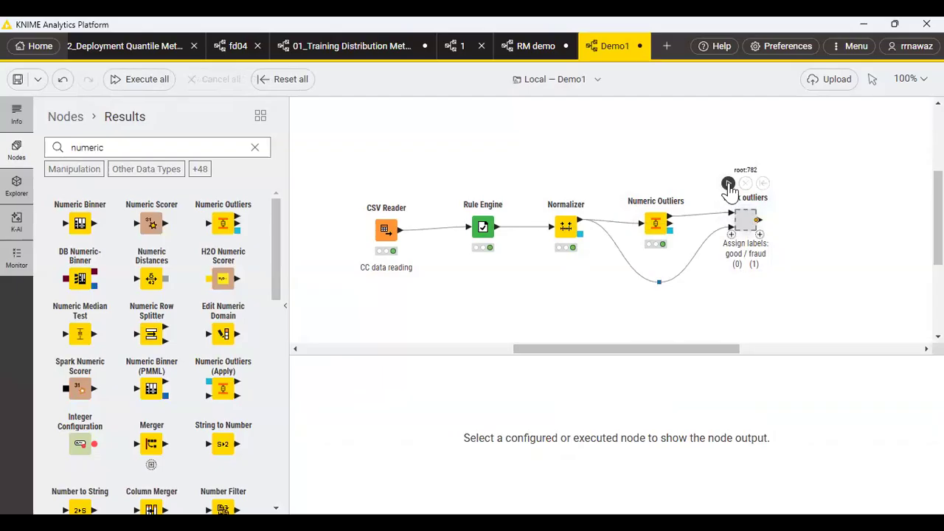
{"action": "left_click", "coordinate": [728, 184]}
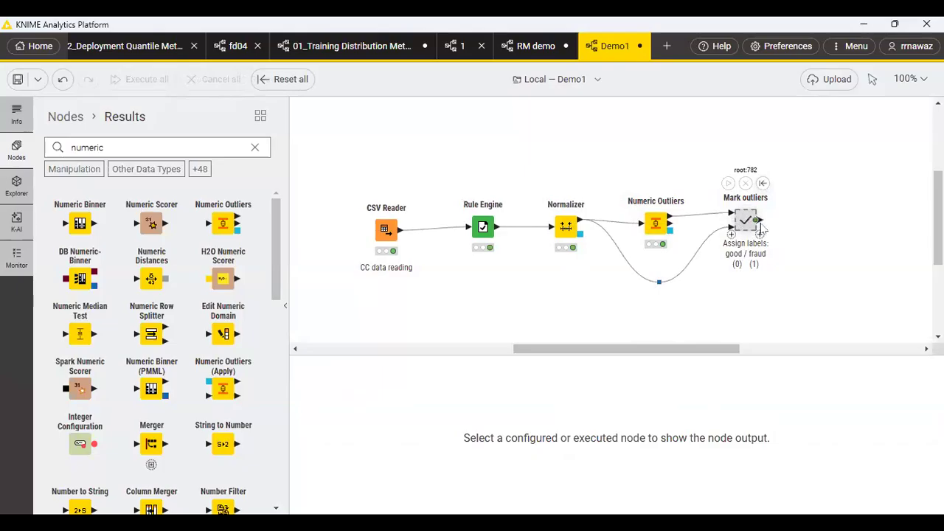
{"action": "mouse_move", "coordinate": [760, 230]}
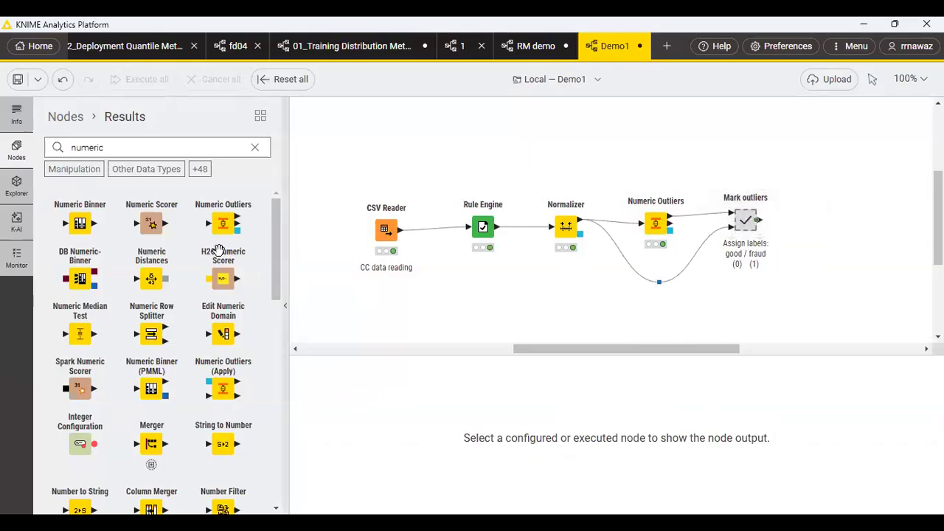
Search the node repository for scorer and place a Scorer node after Mark outliers, connected to its output.
{"action": "left_click_drag", "start_coordinate": [112, 148], "coordinate": [45, 153]}
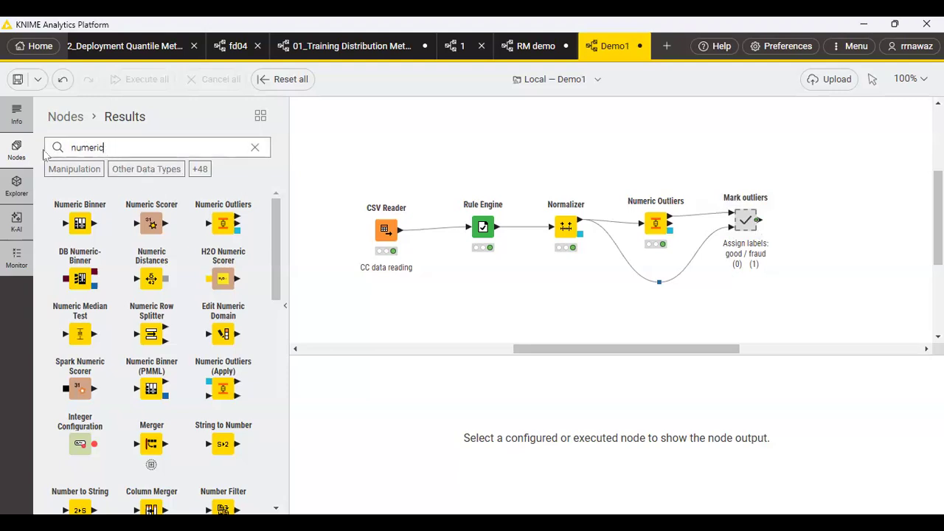
{"action": "type", "text": "s"}
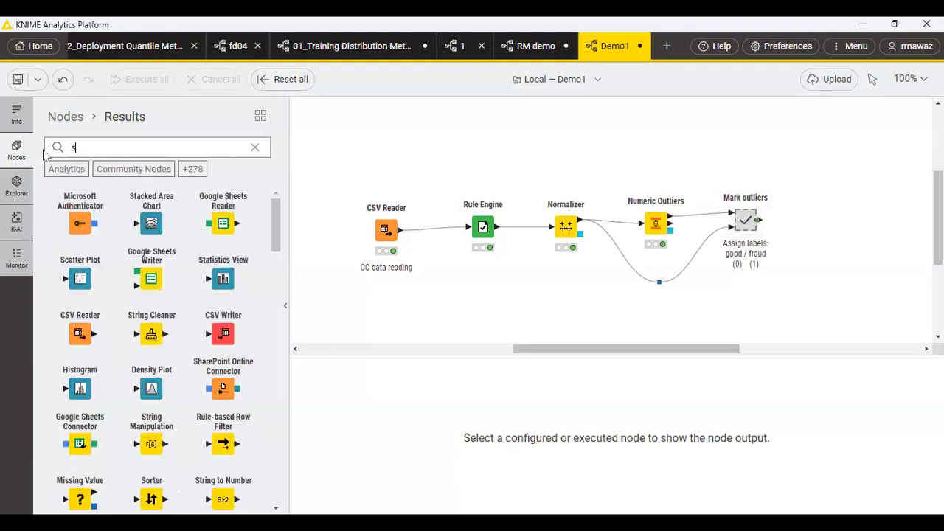
{"action": "type", "text": "corer"}
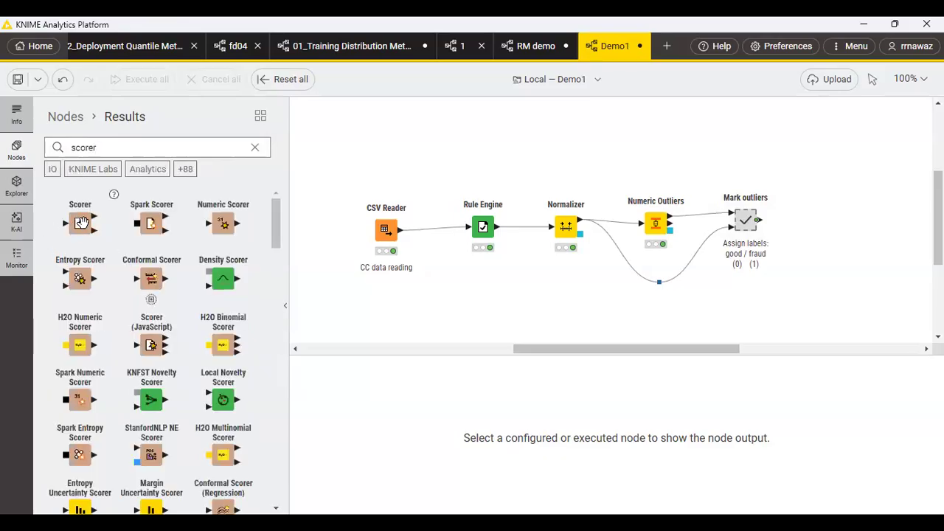
{"action": "left_click_drag", "start_coordinate": [81, 220], "coordinate": [804, 223]}
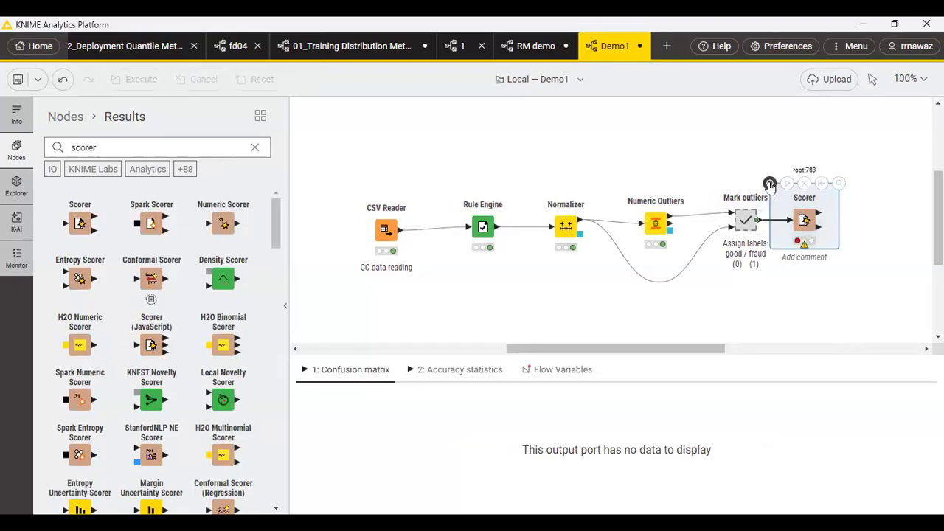
Configure the Scorer to compare the Class column with Prediction (Class), ignoring missing values, and execute the node.
{"action": "left_click", "coordinate": [770, 184]}
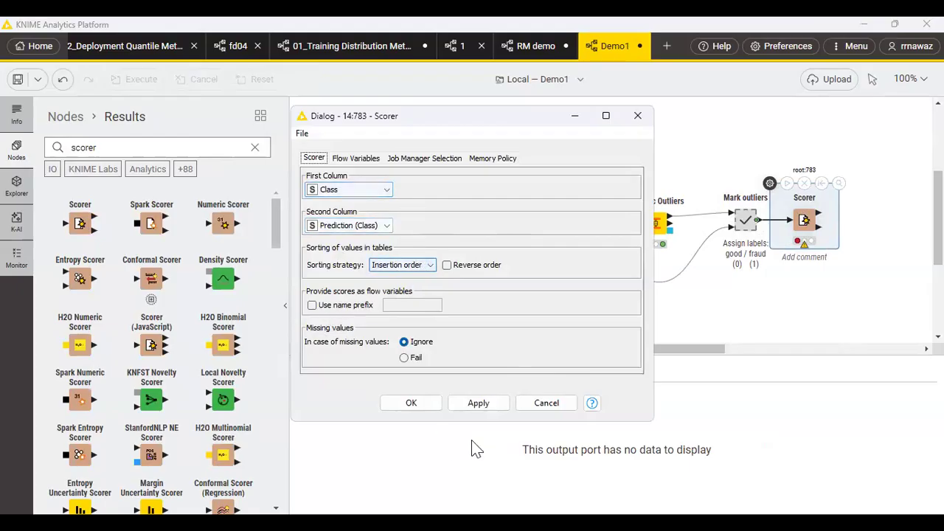
{"action": "left_click", "coordinate": [477, 403]}
{"action": "left_click", "coordinate": [417, 406]}
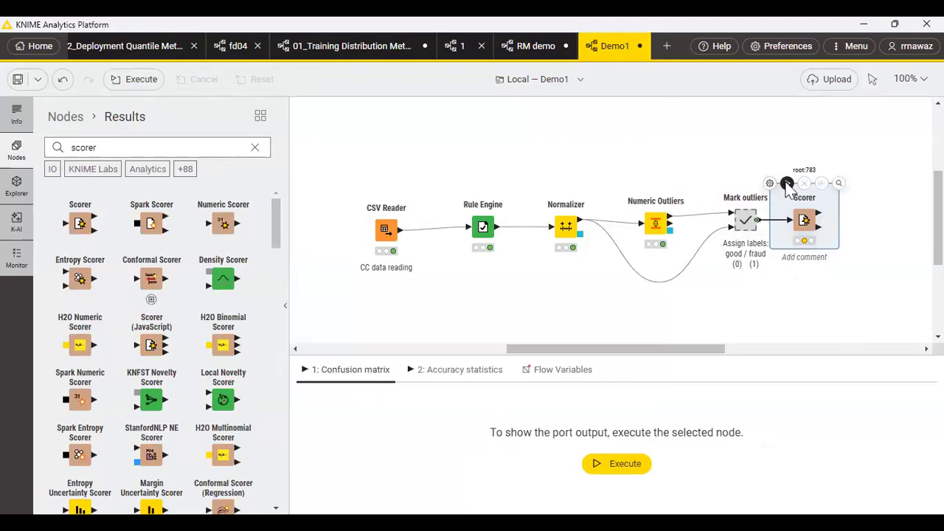
{"action": "left_click", "coordinate": [787, 183]}
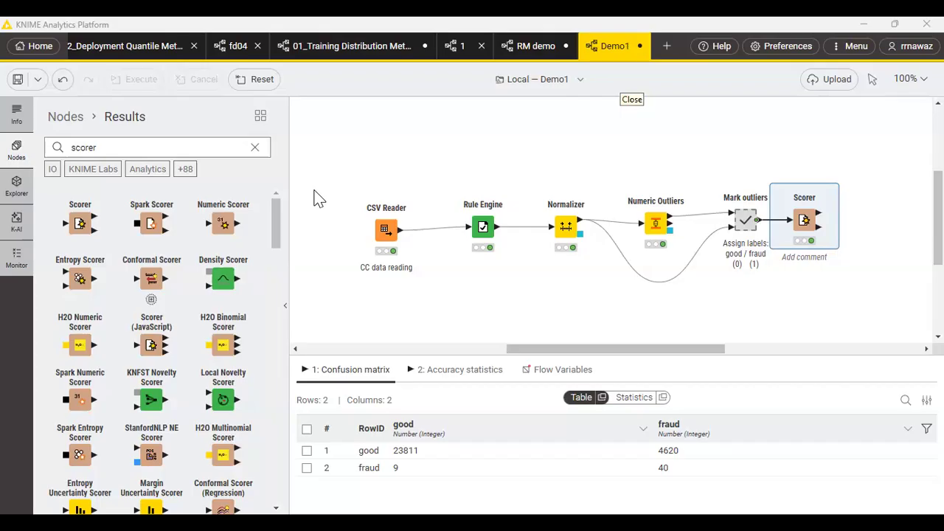
Search the node repository for box, place a Box Plot node below Mark outliers, and connect the second Numeric Outliers output to it.
{"action": "mouse_move", "coordinate": [661, 224]}
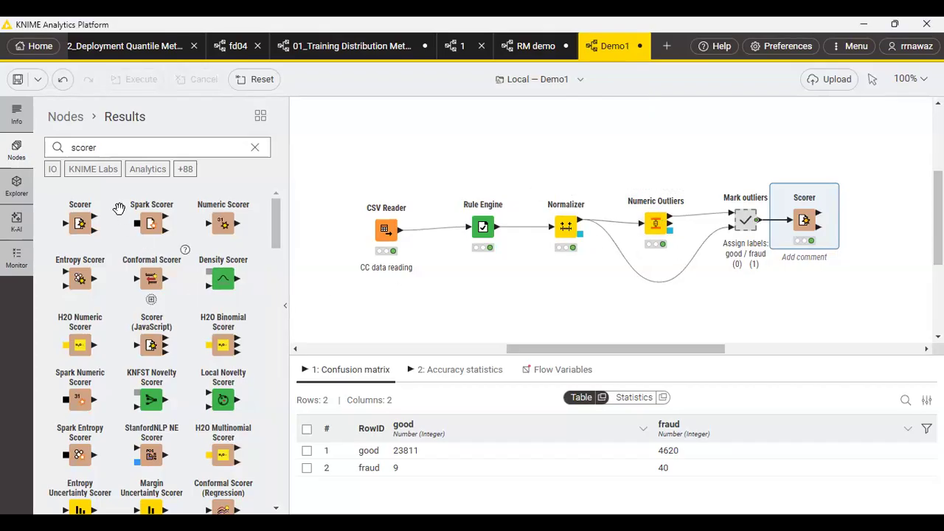
{"action": "left_click_drag", "start_coordinate": [102, 144], "coordinate": [54, 150]}
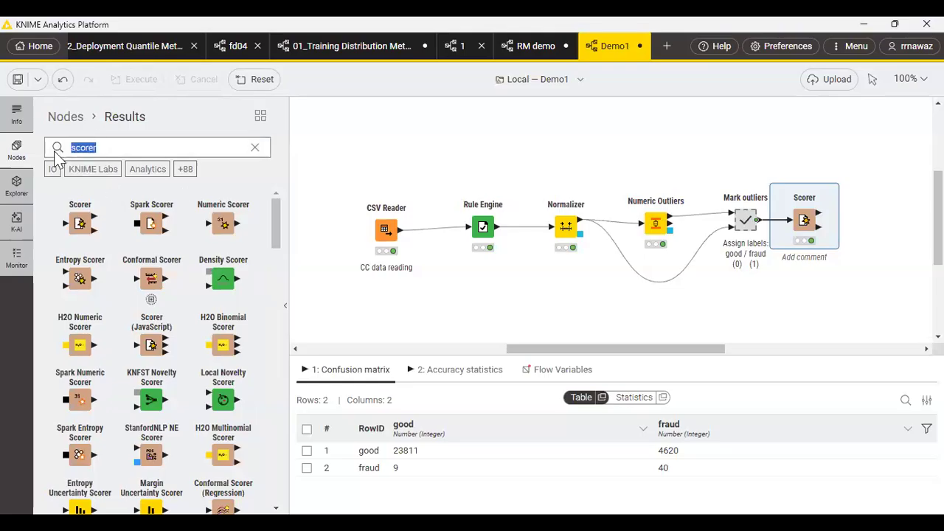
{"action": "type", "text": "bo"}
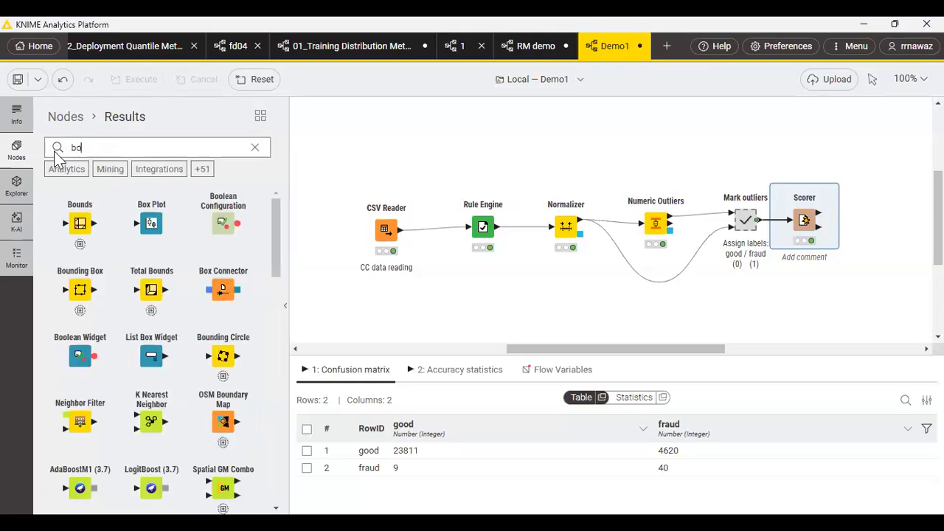
{"action": "type", "text": "x"}
{"action": "left_click_drag", "start_coordinate": [107, 221], "coordinate": [698, 278]}
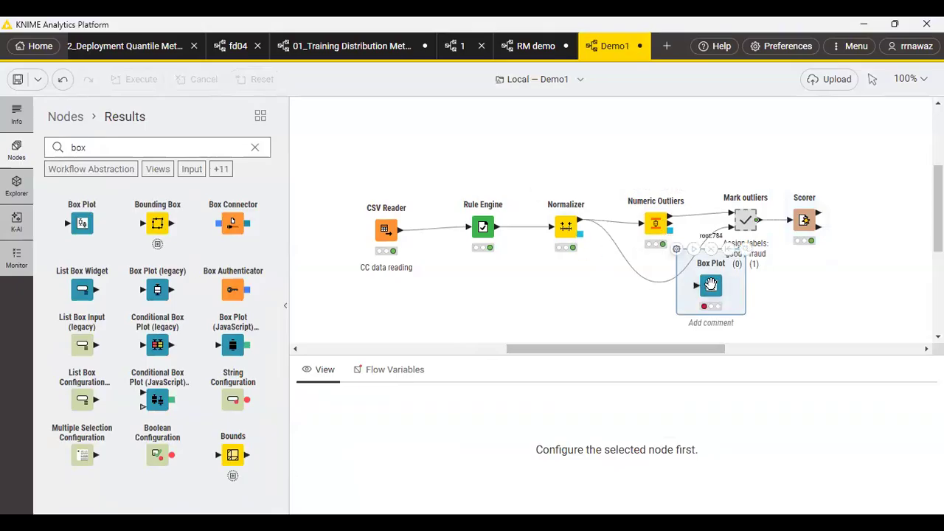
{"action": "left_click_drag", "start_coordinate": [713, 288], "coordinate": [711, 297]}
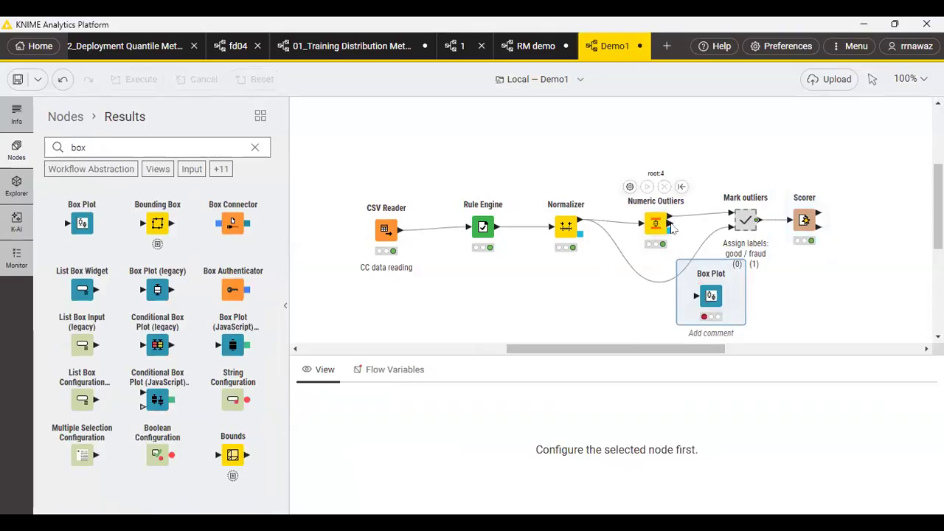
{"action": "left_click_drag", "start_coordinate": [669, 223], "coordinate": [696, 296]}
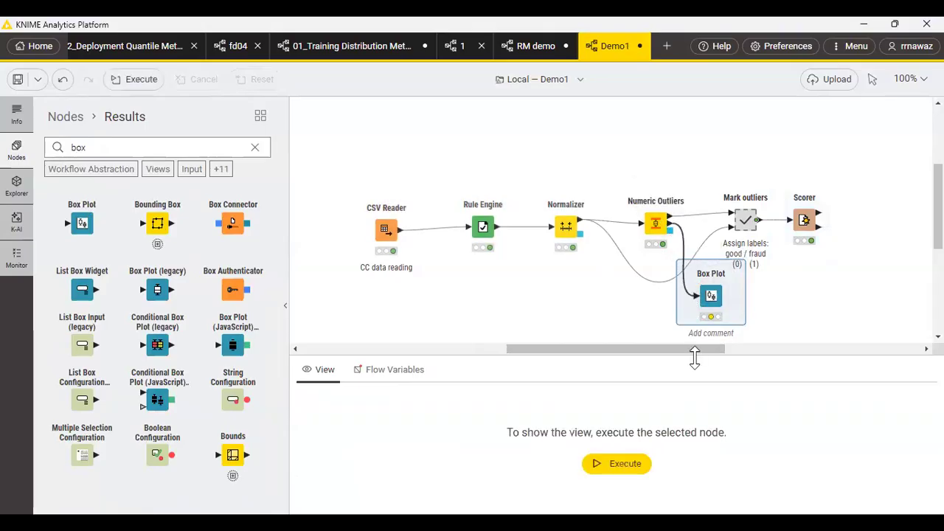
Configure the Box Plot with only Outlier count as dimension column, excluding Member count, Lower bound and Upper bound.
{"action": "left_click", "coordinate": [676, 261]}
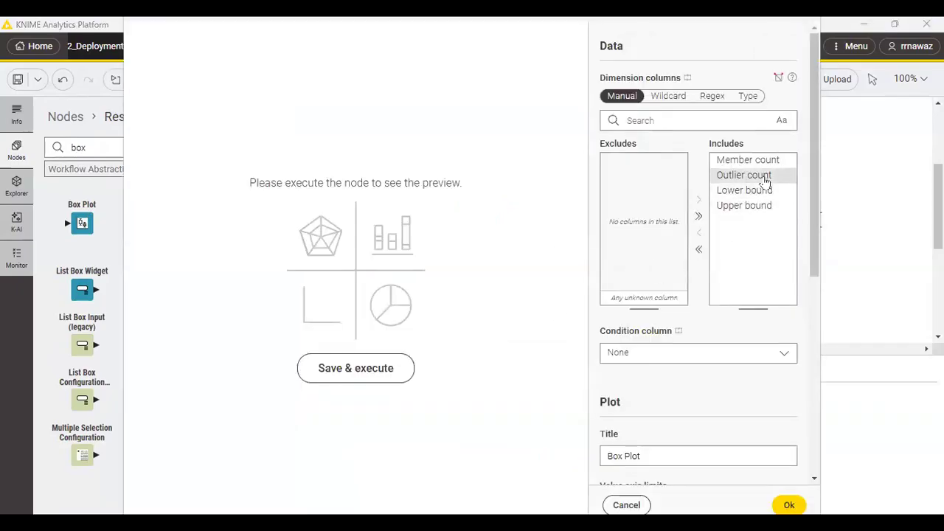
{"action": "left_click", "coordinate": [752, 160]}
{"action": "left_click", "coordinate": [701, 234]}
{"action": "left_click", "coordinate": [745, 177]}
{"action": "left_click", "coordinate": [701, 234]}
{"action": "left_click", "coordinate": [743, 175]}
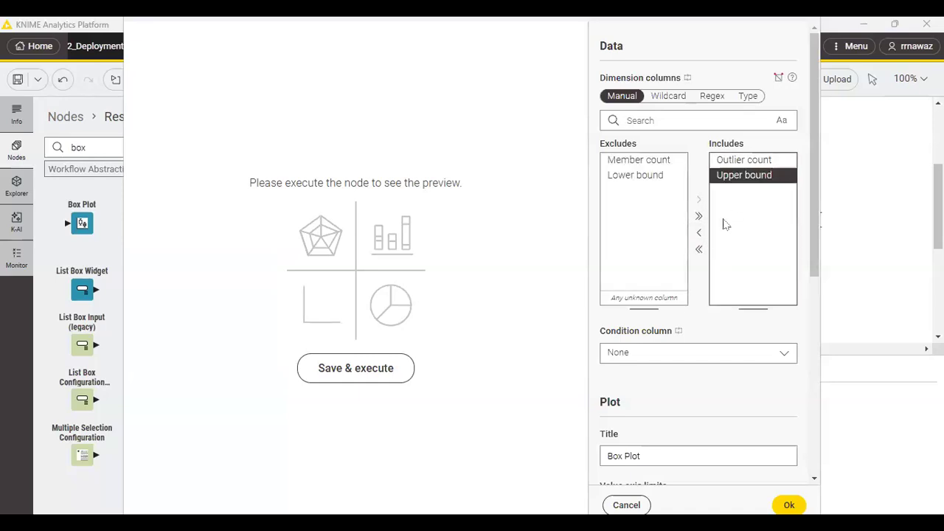
{"action": "left_click", "coordinate": [701, 240]}
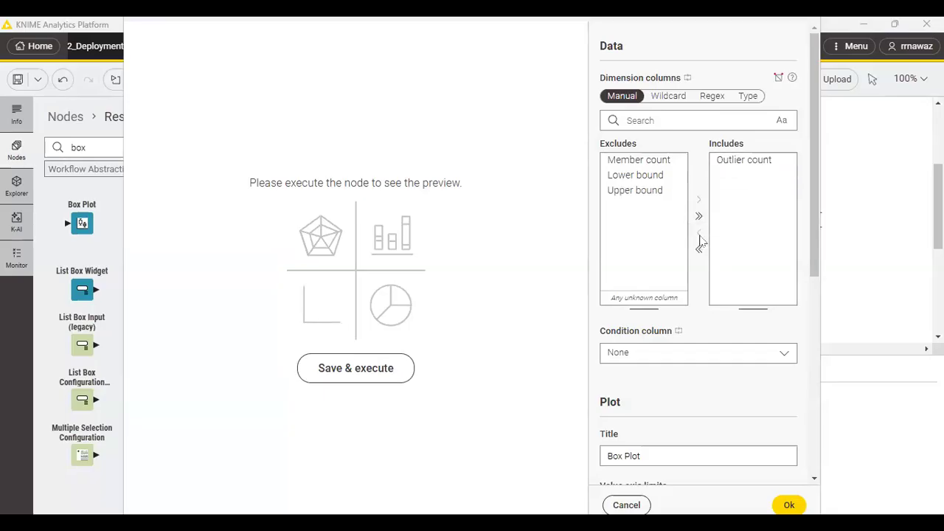
{"action": "scroll", "coordinate": [701, 240], "scroll_direction": "down", "scroll_amount": 5}
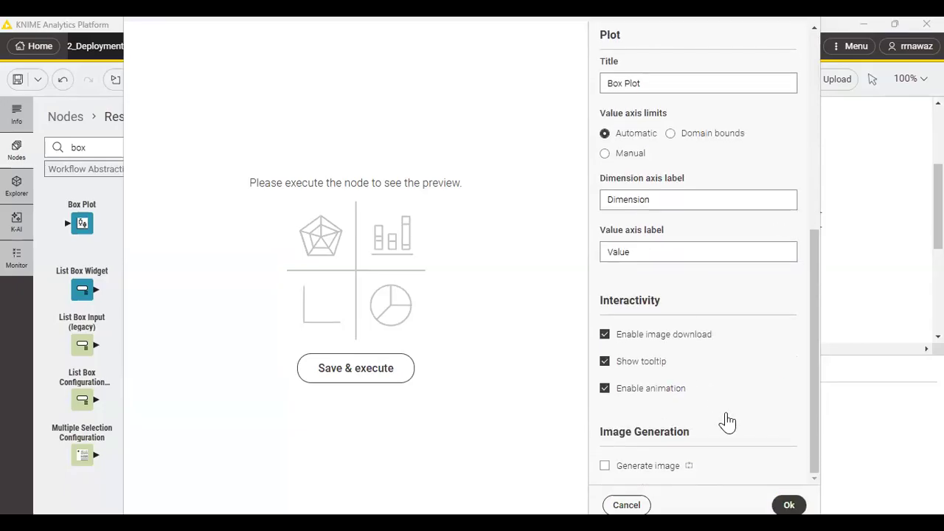
{"action": "left_click", "coordinate": [789, 505]}
Execute the Box Plot node, examine the outlier count distribution in its interactive view, and close the view.
{"action": "left_click", "coordinate": [691, 259]}
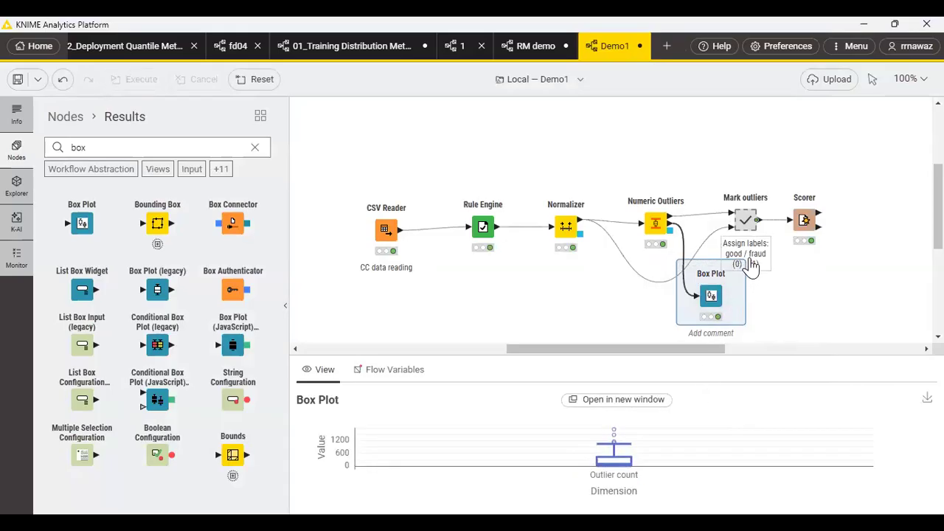
{"action": "left_click", "coordinate": [745, 260]}
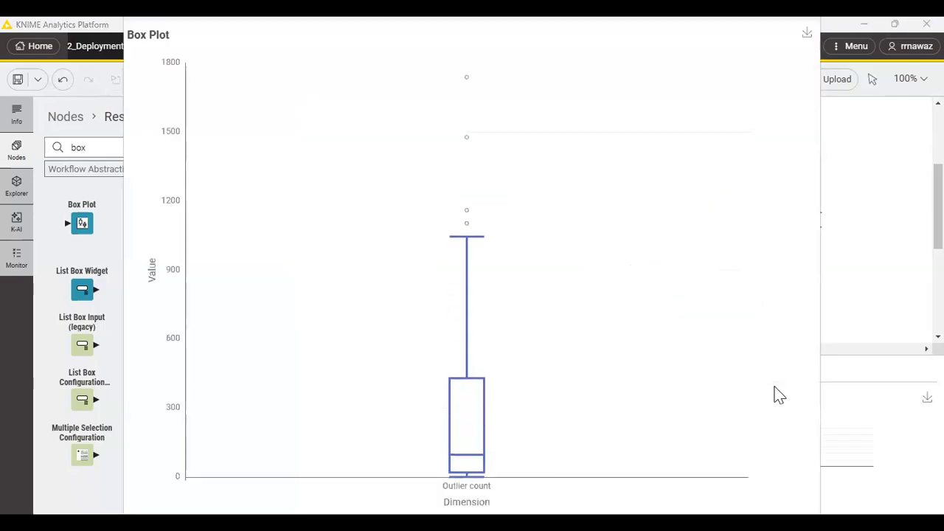
{"action": "mouse_move", "coordinate": [466, 227]}
{"action": "left_click", "coordinate": [771, 20]}
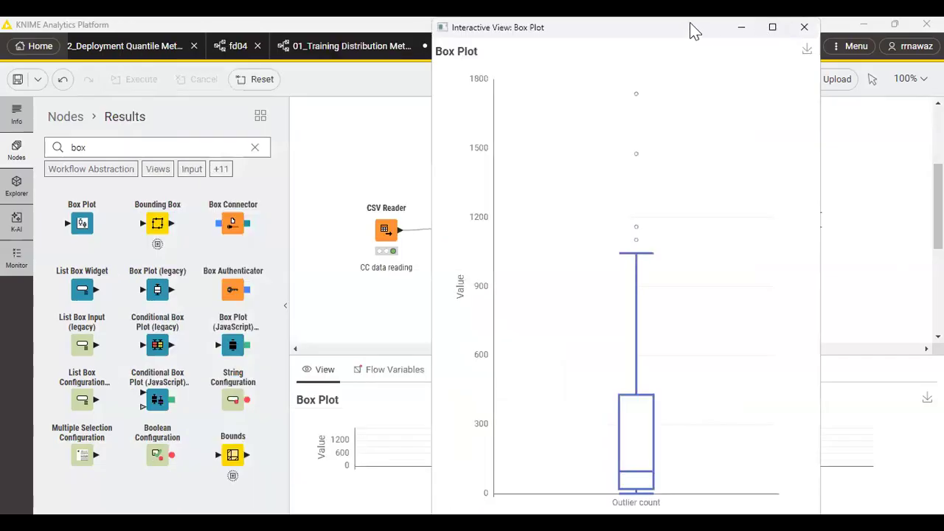
{"action": "left_click", "coordinate": [805, 28]}
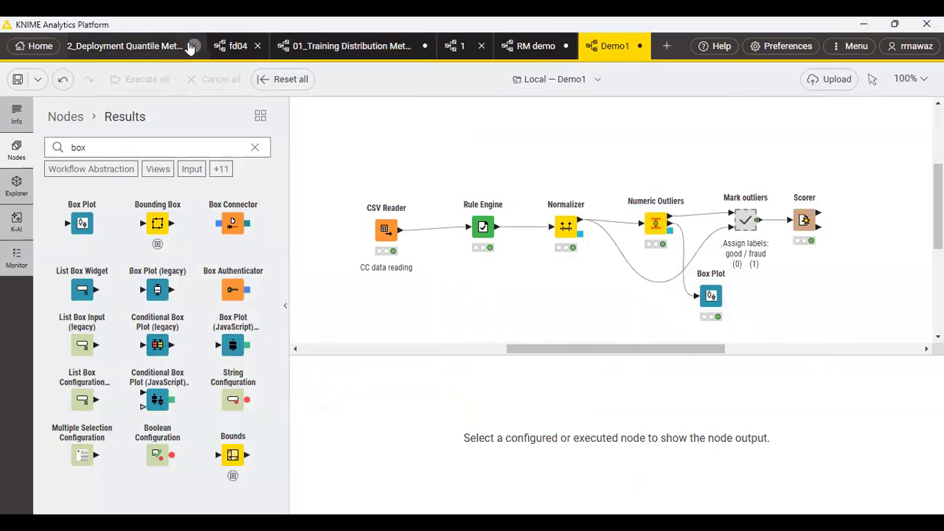
Switch to the 01_Training Quantile Method workflow and examine the two Model Writer nodes in its Save Models for Deployment section.
{"action": "scroll", "coordinate": [190, 47], "scroll_direction": "up", "scroll_amount": 3}
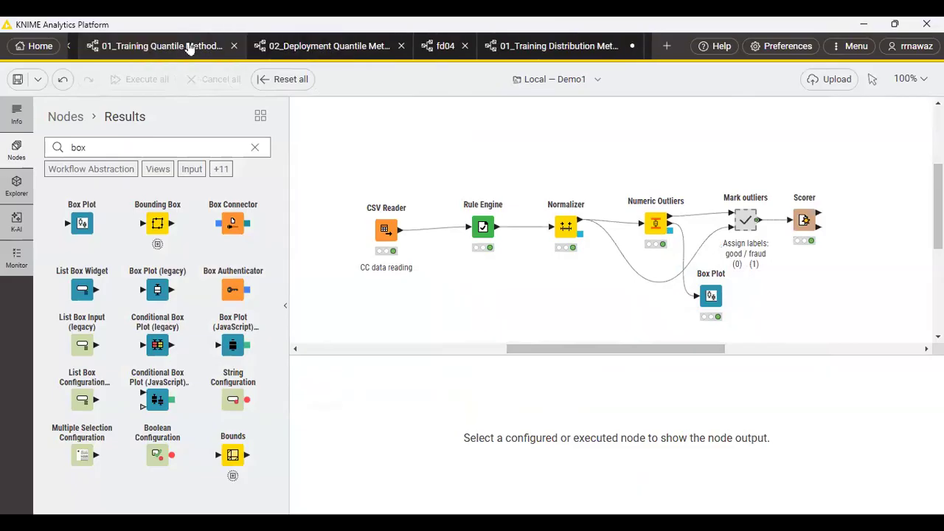
{"action": "left_click", "coordinate": [190, 47]}
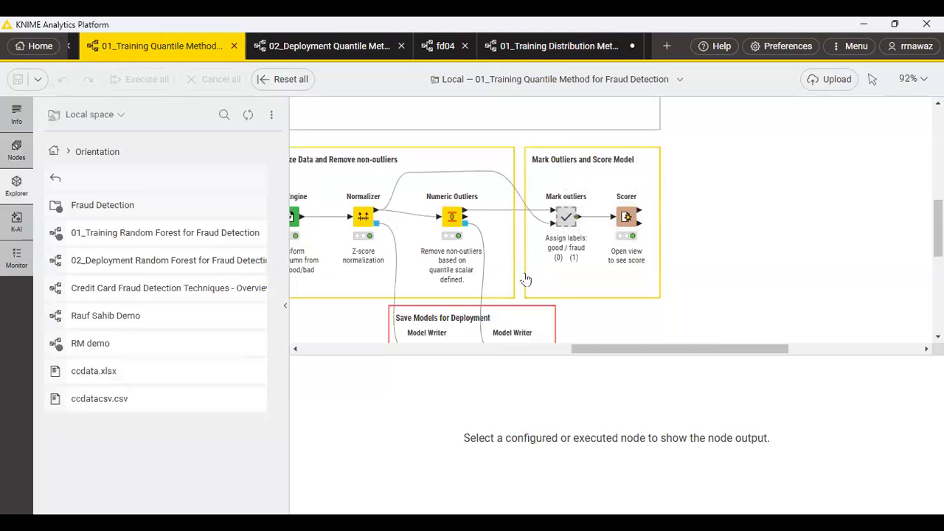
{"action": "scroll", "coordinate": [523, 279], "scroll_direction": "down", "scroll_amount": 2}
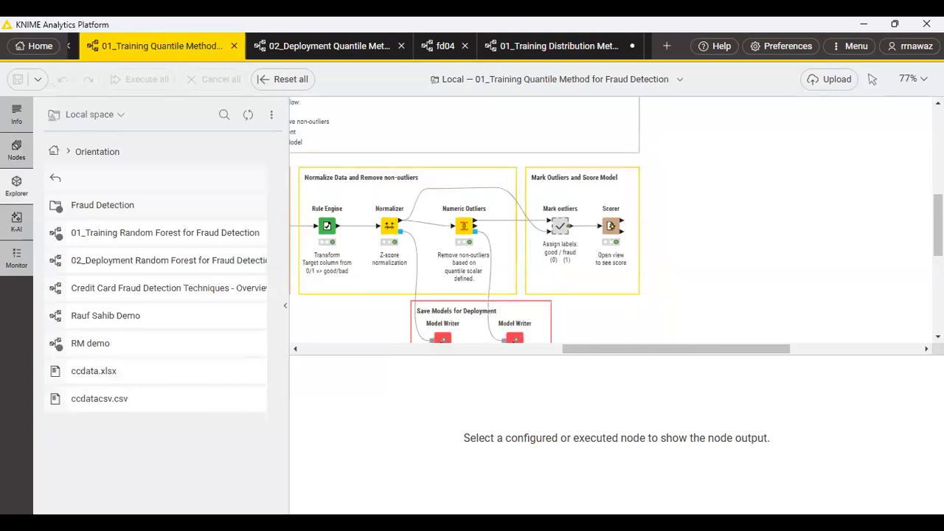
{"action": "scroll", "coordinate": [627, 273], "scroll_direction": "down", "scroll_amount": 3}
{"action": "scroll", "coordinate": [624, 265], "scroll_direction": "up", "scroll_amount": 5}
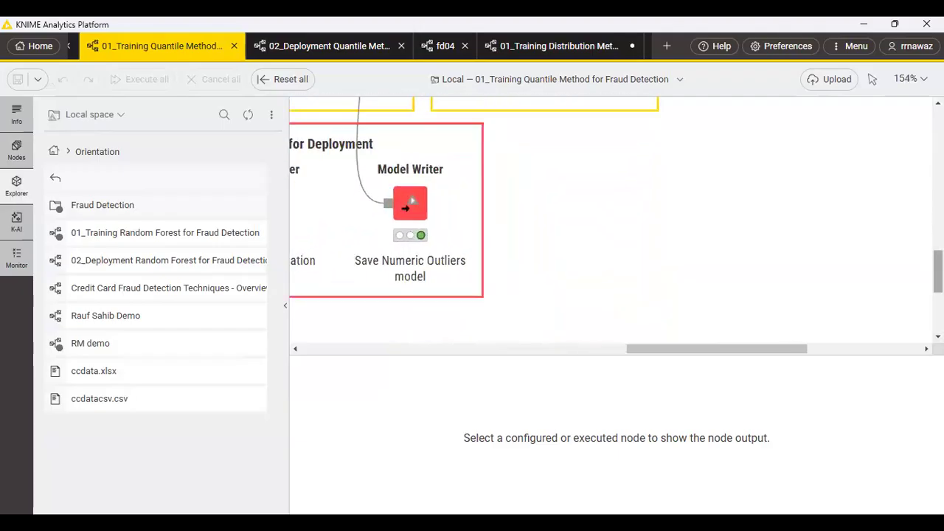
{"action": "scroll", "coordinate": [789, 325], "scroll_direction": "up", "scroll_amount": 3}
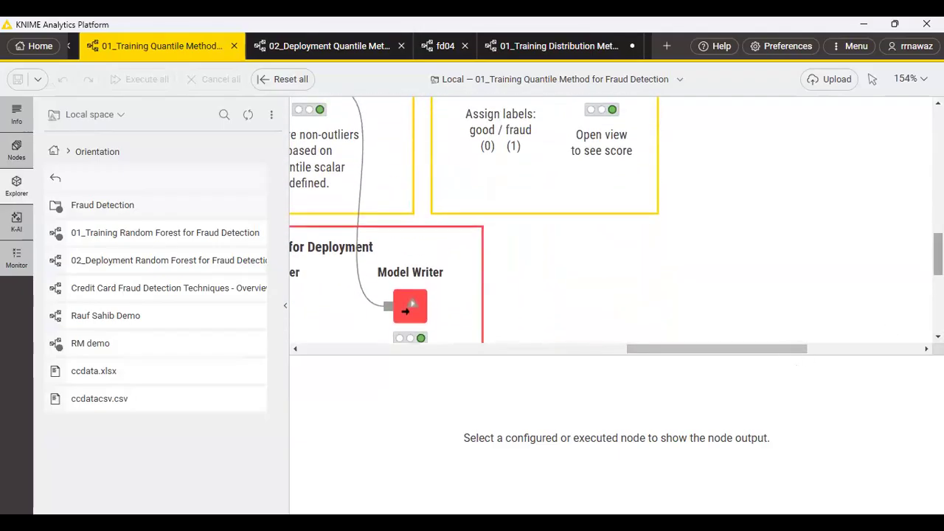
{"action": "scroll", "coordinate": [763, 356], "scroll_direction": "down", "scroll_amount": 2}
{"action": "left_click_drag", "start_coordinate": [764, 356], "coordinate": [708, 354]}
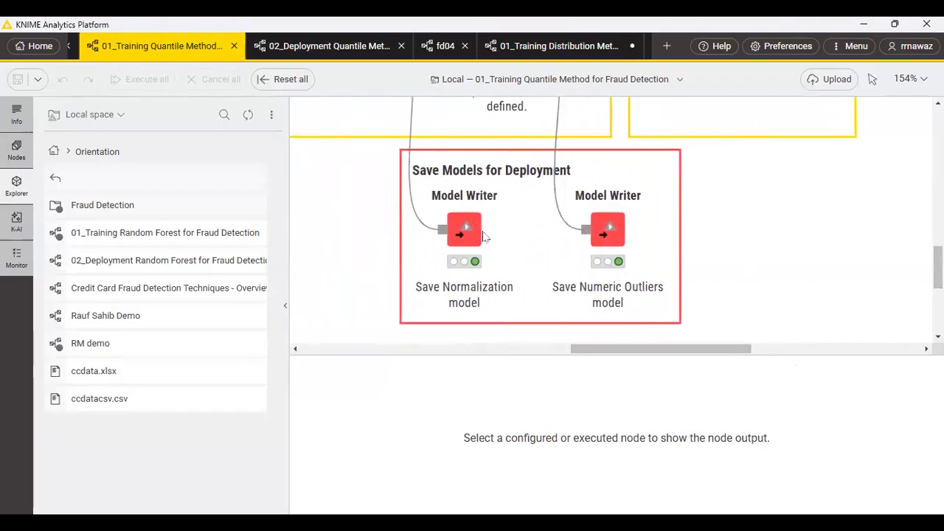
{"action": "mouse_move", "coordinate": [450, 247]}
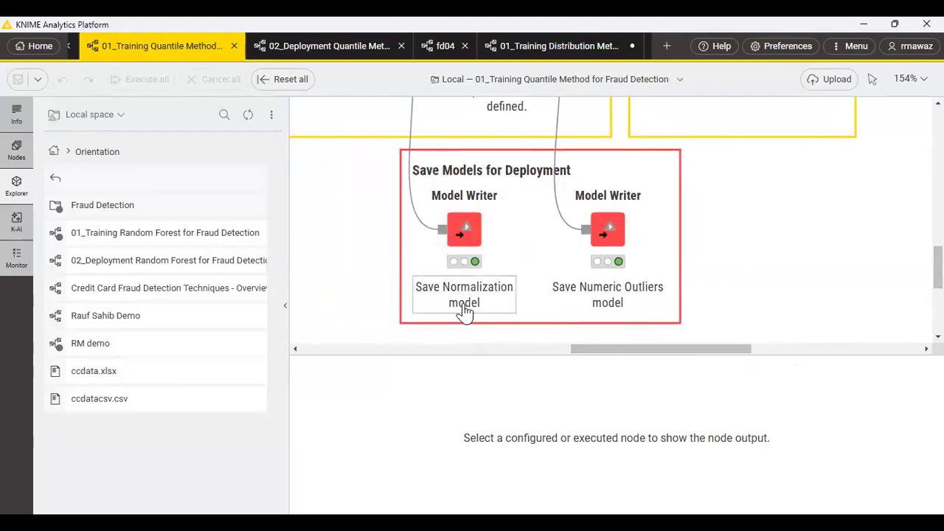
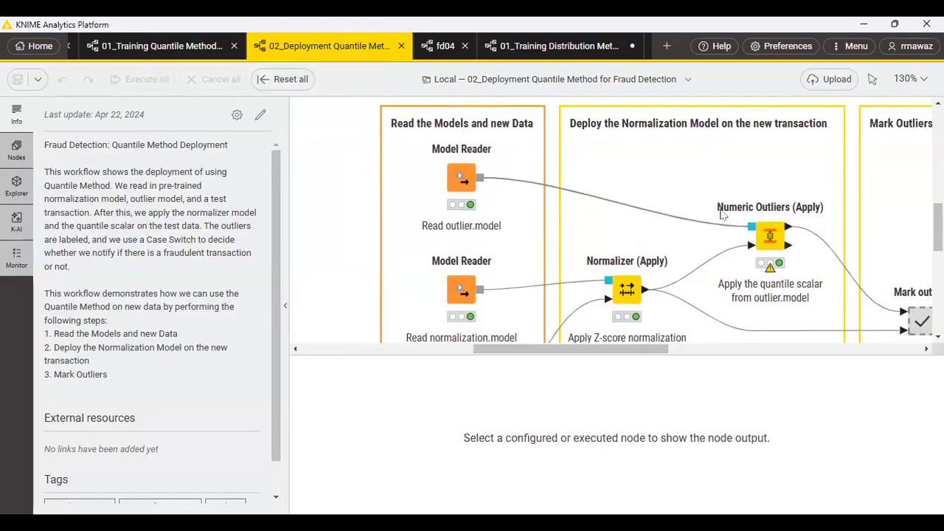
Examine the 02_Deployment Quantile Method workflow through to the Send Email component and check that component's configuration dialog.
{"action": "left_click_drag", "start_coordinate": [636, 352], "coordinate": [683, 352]}
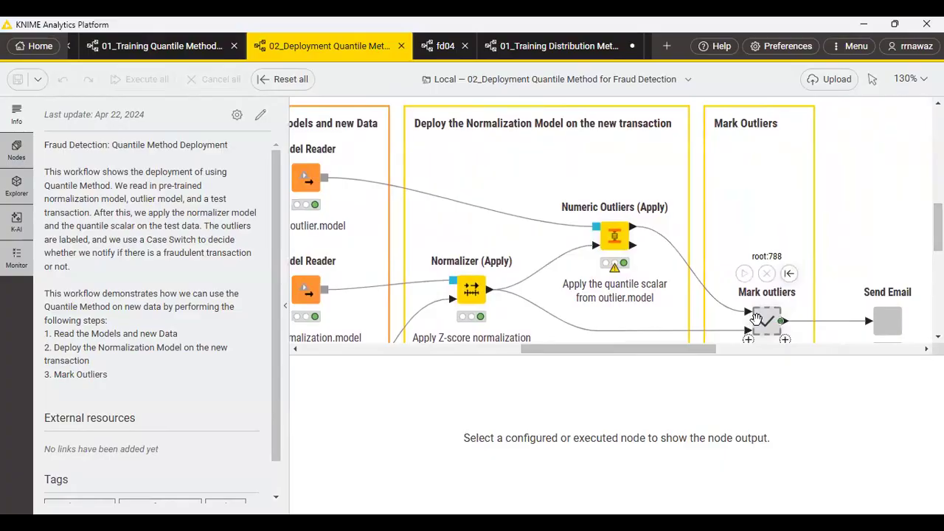
{"action": "left_click_drag", "start_coordinate": [628, 352], "coordinate": [668, 352]}
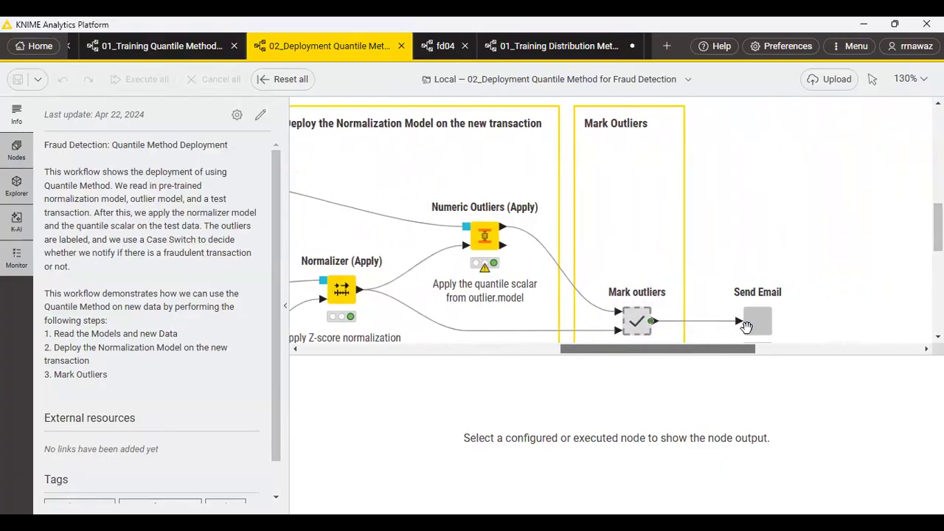
{"action": "scroll", "coordinate": [759, 317], "scroll_direction": "down", "scroll_amount": 2}
{"action": "scroll", "coordinate": [760, 318], "scroll_direction": "up", "scroll_amount": 2}
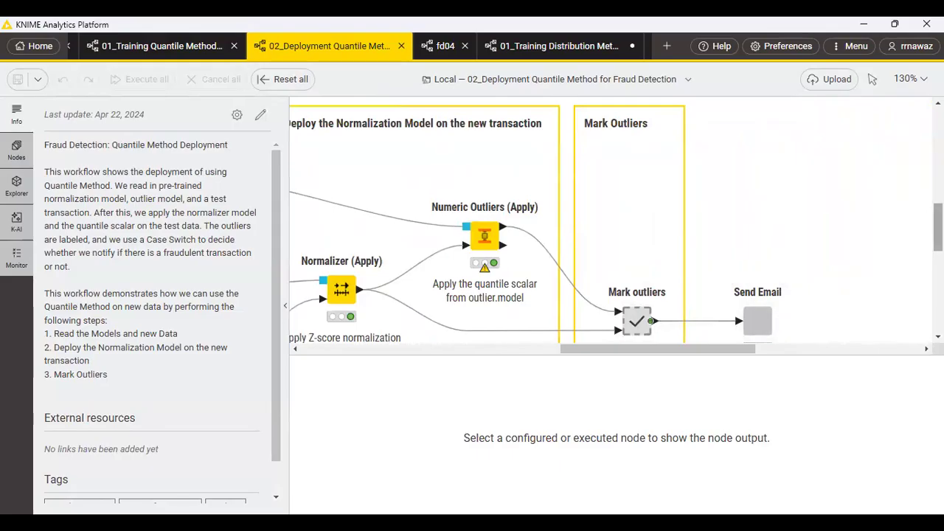
{"action": "scroll", "coordinate": [763, 321], "scroll_direction": "down", "scroll_amount": 3}
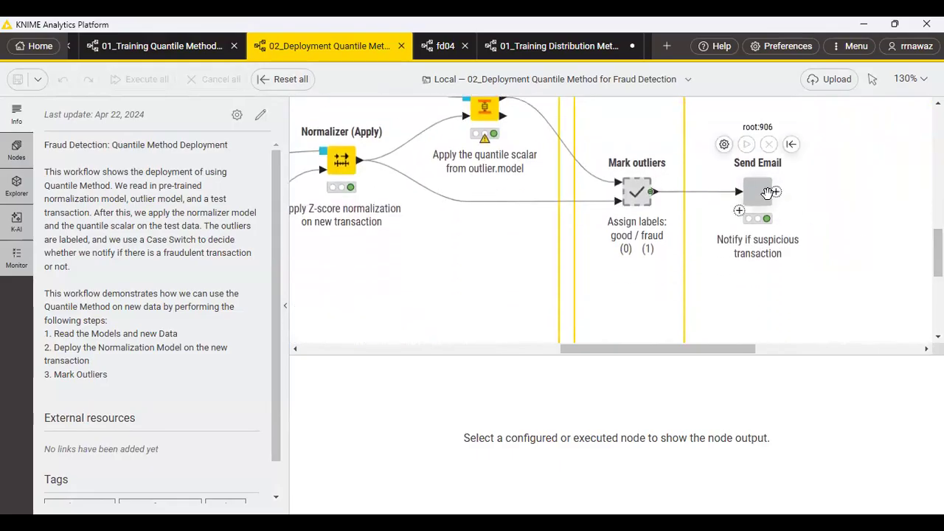
{"action": "left_click", "coordinate": [767, 192]}
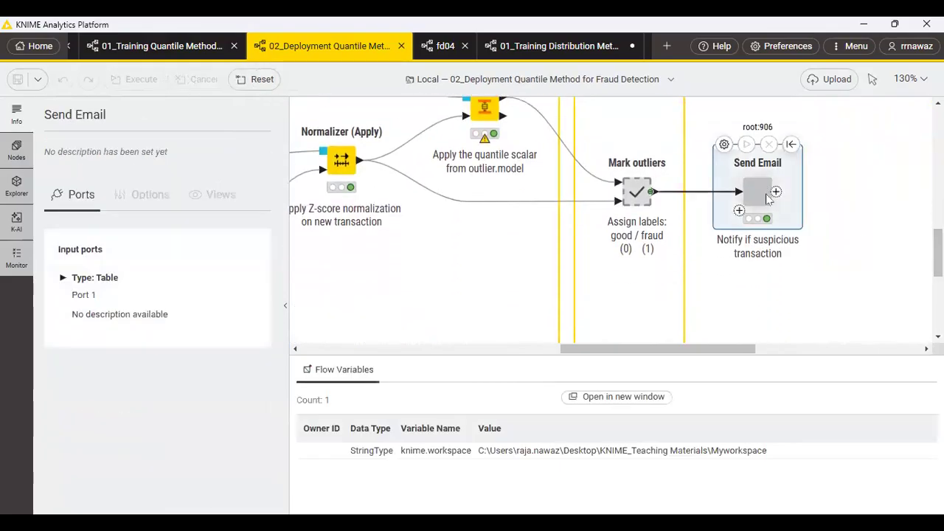
{"action": "double_click", "coordinate": [767, 197]}
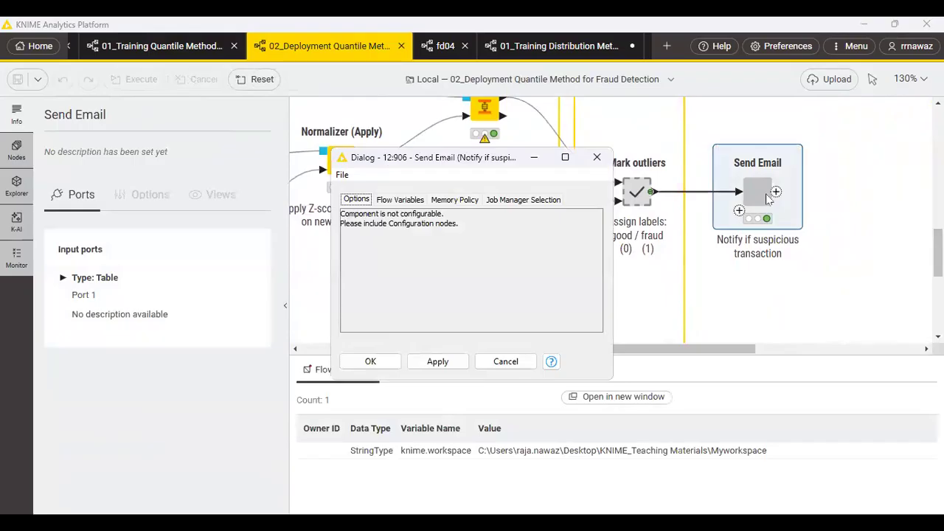
{"action": "left_click", "coordinate": [505, 360]}
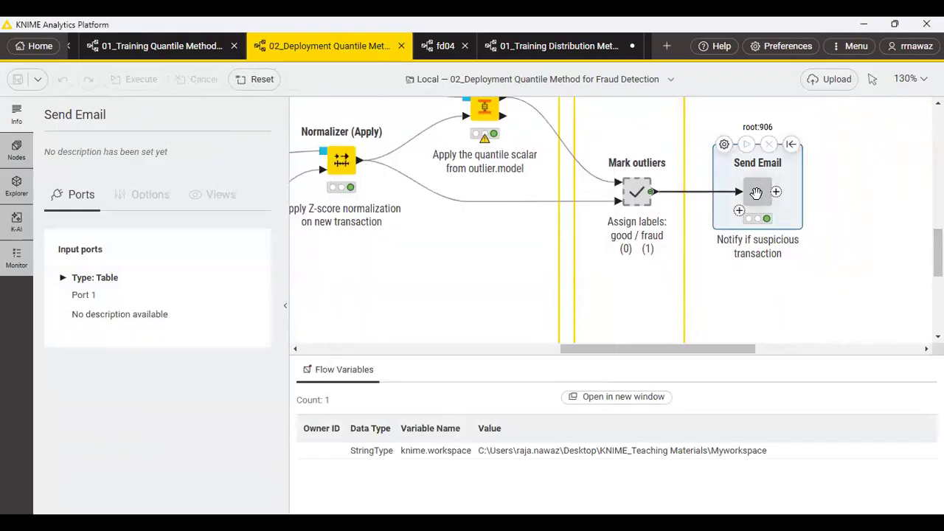
{"action": "left_click", "coordinate": [724, 145]}
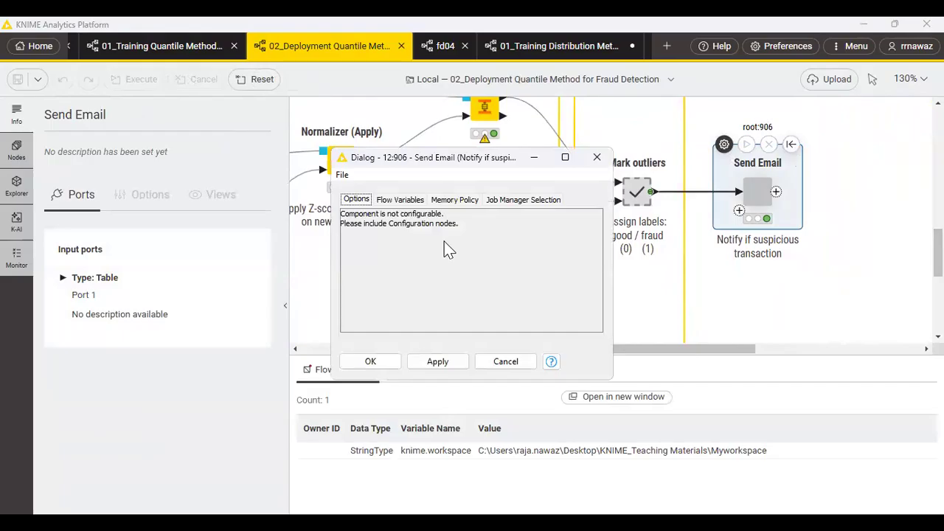
{"action": "left_click", "coordinate": [506, 362]}
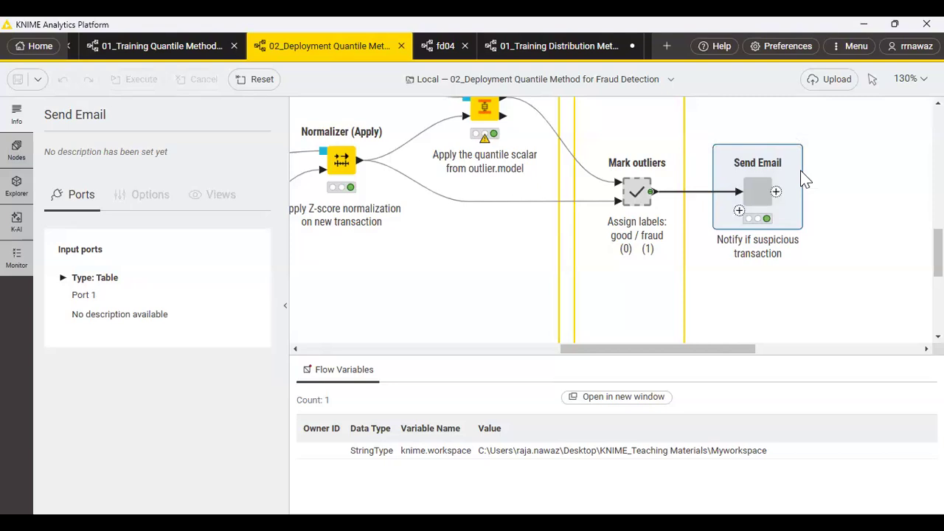
Open the Mark outliers component to examine its inner nodes and return to the full deployment workflow.
{"action": "left_click", "coordinate": [635, 184]}
{"action": "double_click", "coordinate": [634, 184]}
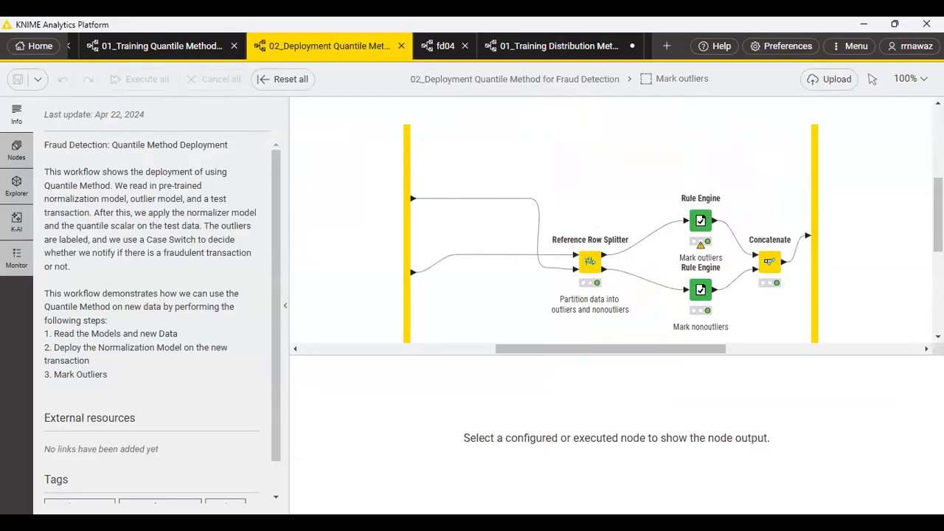
{"action": "left_click", "coordinate": [584, 79]}
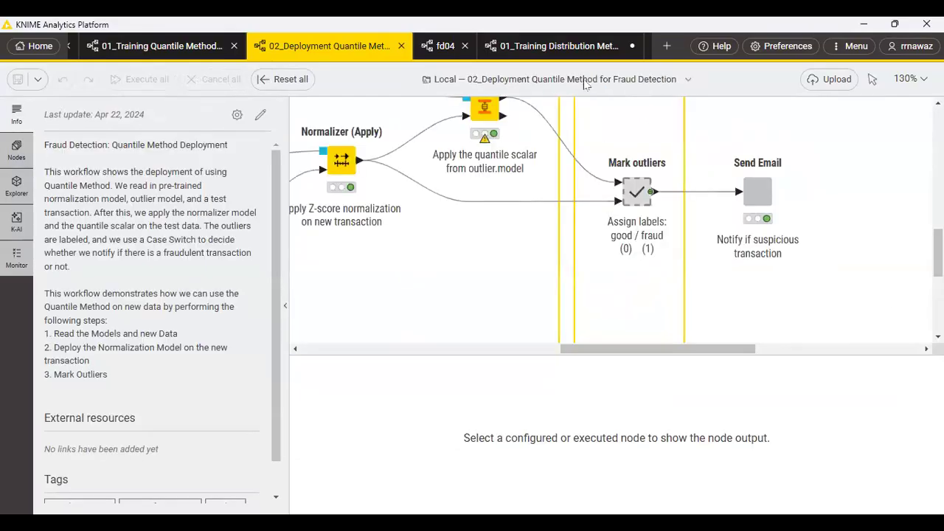
{"action": "scroll", "coordinate": [747, 251], "scroll_direction": "down", "scroll_amount": 10}
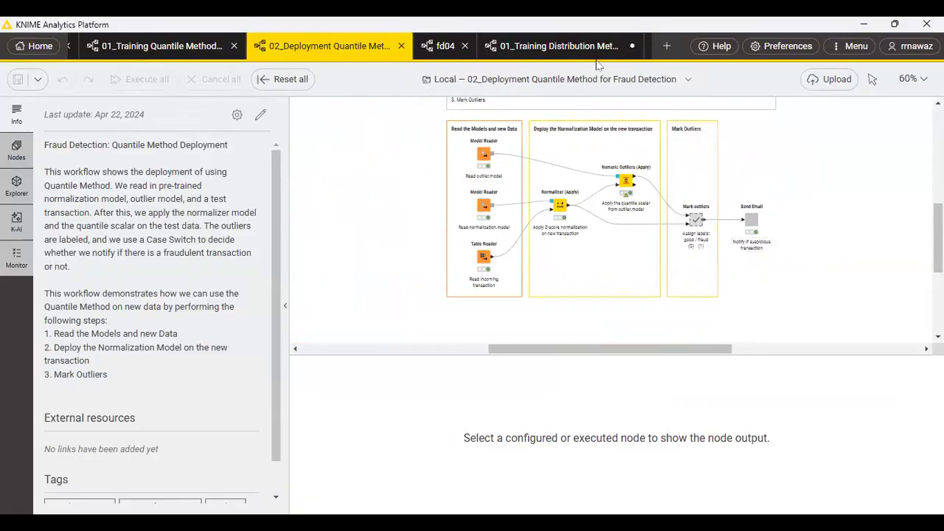
Switch to the fd04 workflow, examine the CSV Reader and Rule Engine output tables, and review the Rule Engine's Class rules.
{"action": "left_click", "coordinate": [434, 46]}
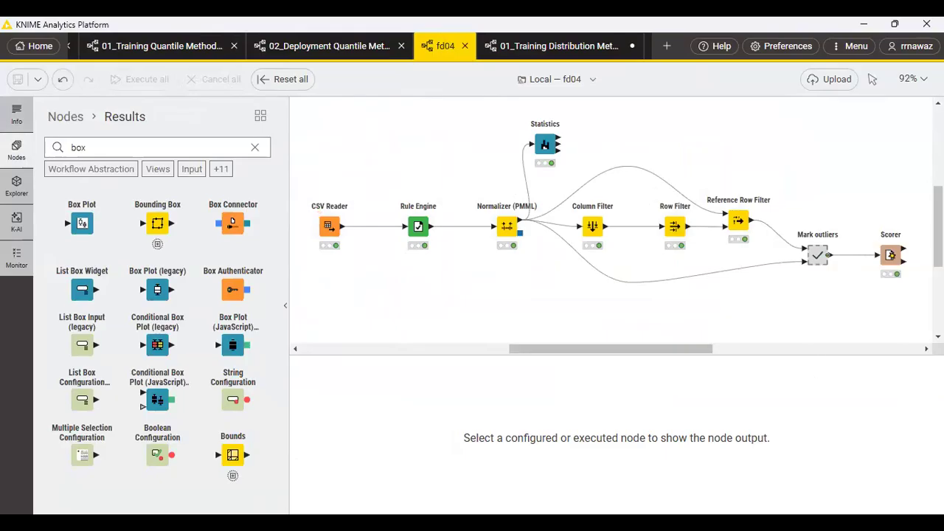
{"action": "left_click", "coordinate": [334, 230]}
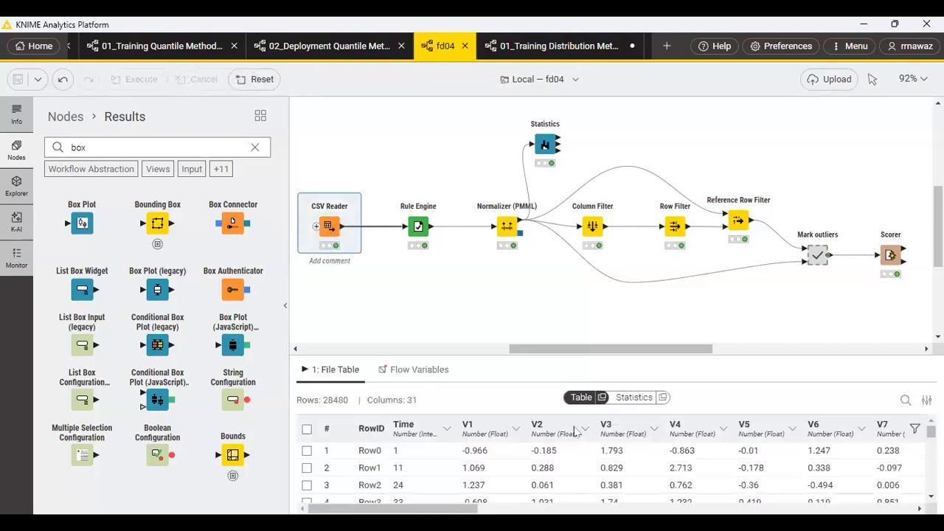
{"action": "left_click", "coordinate": [417, 227]}
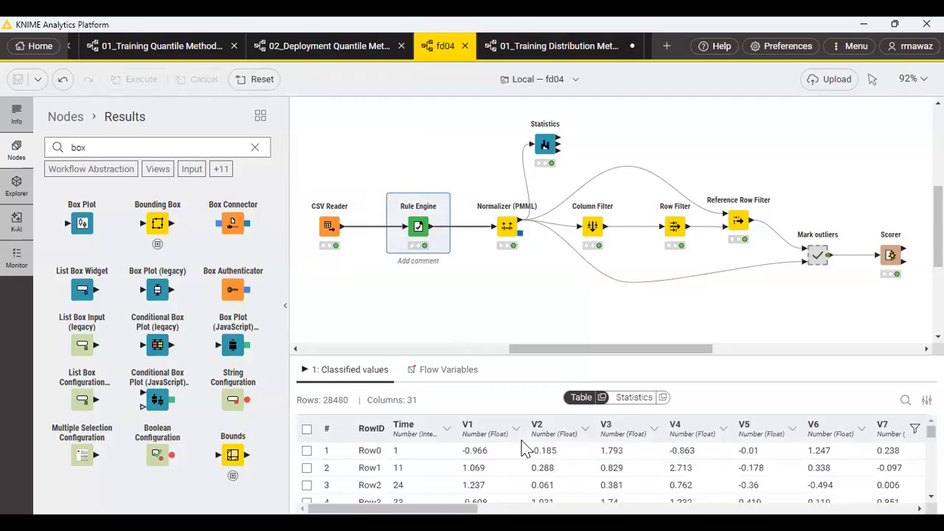
{"action": "left_click", "coordinate": [394, 194]}
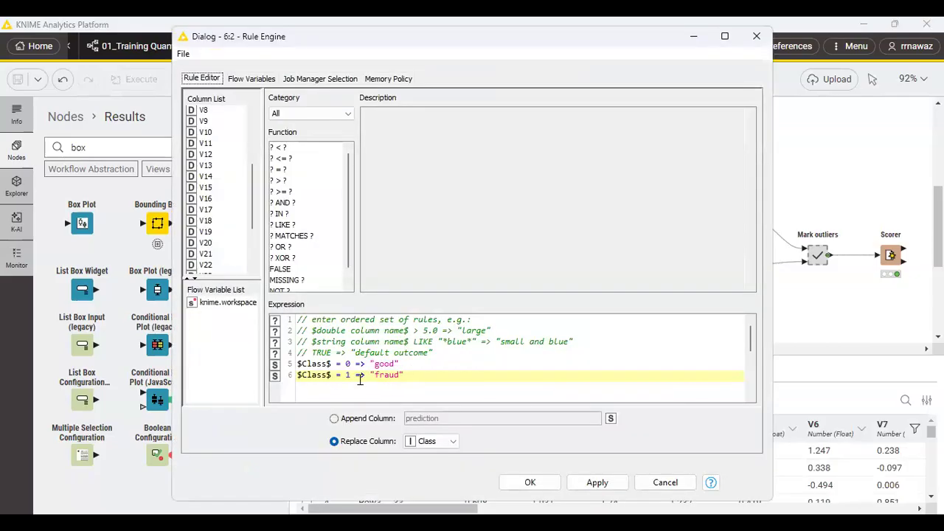
{"action": "left_click", "coordinate": [529, 483]}
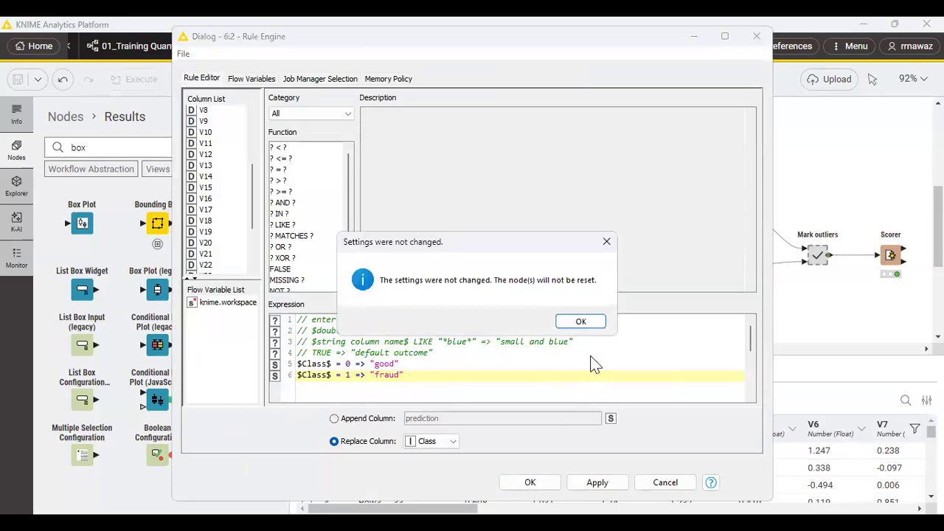
{"action": "left_click", "coordinate": [581, 322]}
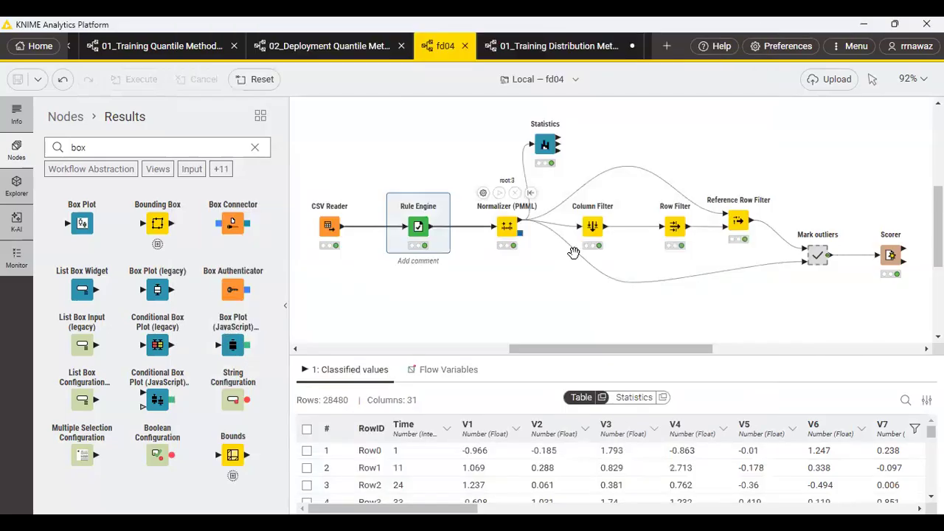
Review the Normalizer (PMML) output and normalization settings, and examine the Statistics node's table and interactive view.
{"action": "left_click", "coordinate": [509, 225]}
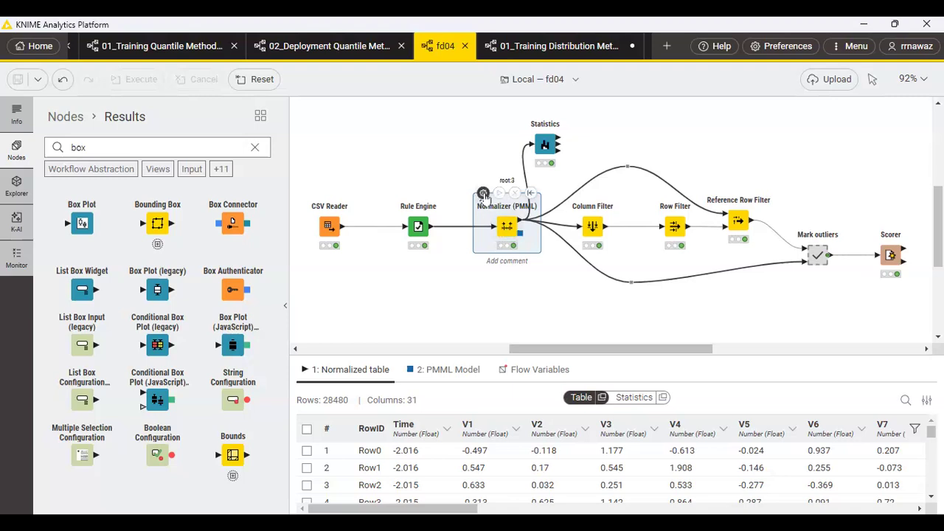
{"action": "left_click", "coordinate": [483, 193]}
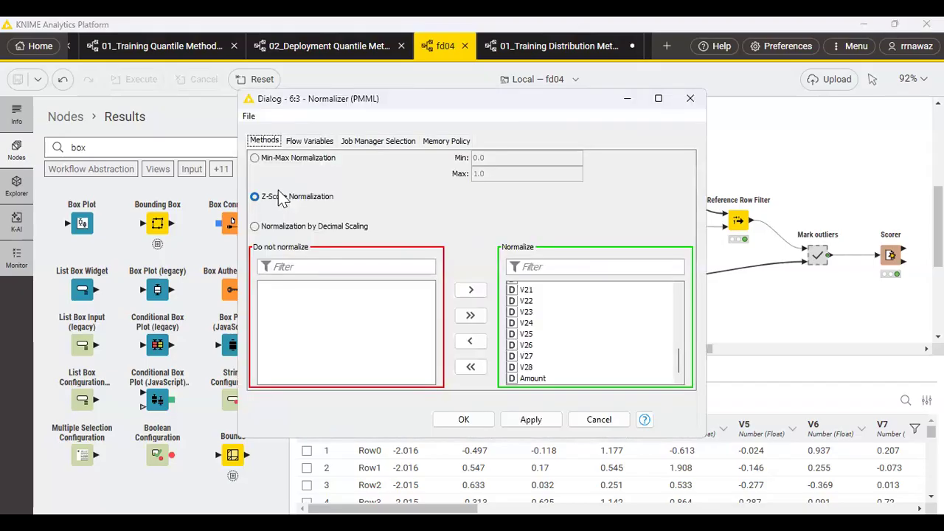
{"action": "left_click", "coordinate": [600, 420]}
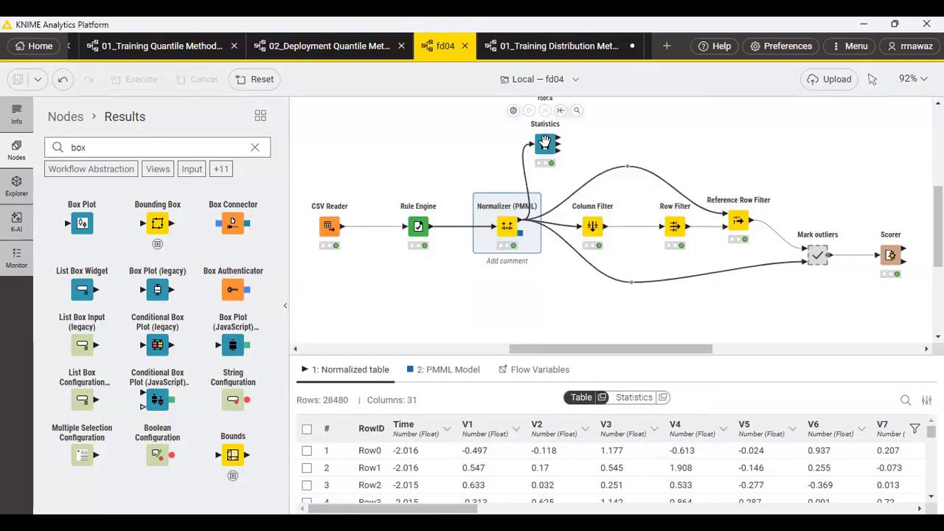
{"action": "left_click", "coordinate": [545, 142]}
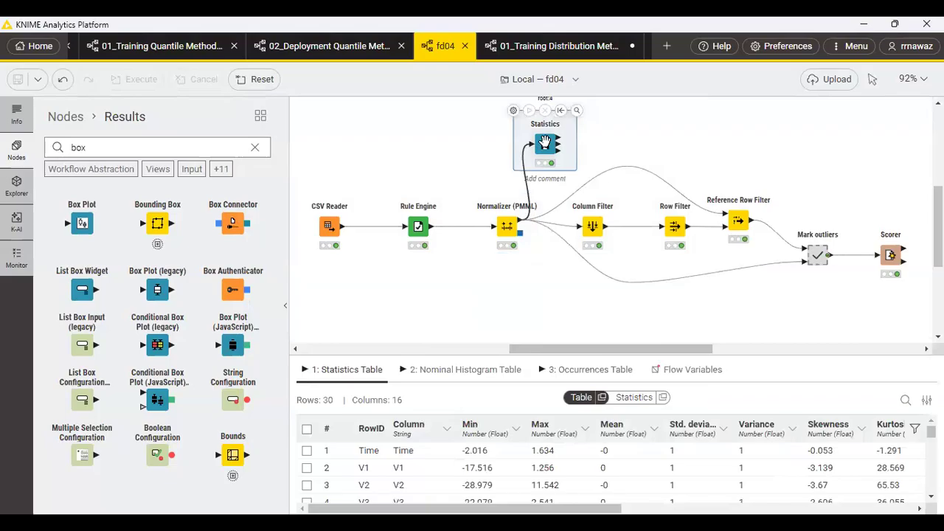
{"action": "left_click", "coordinate": [577, 110]}
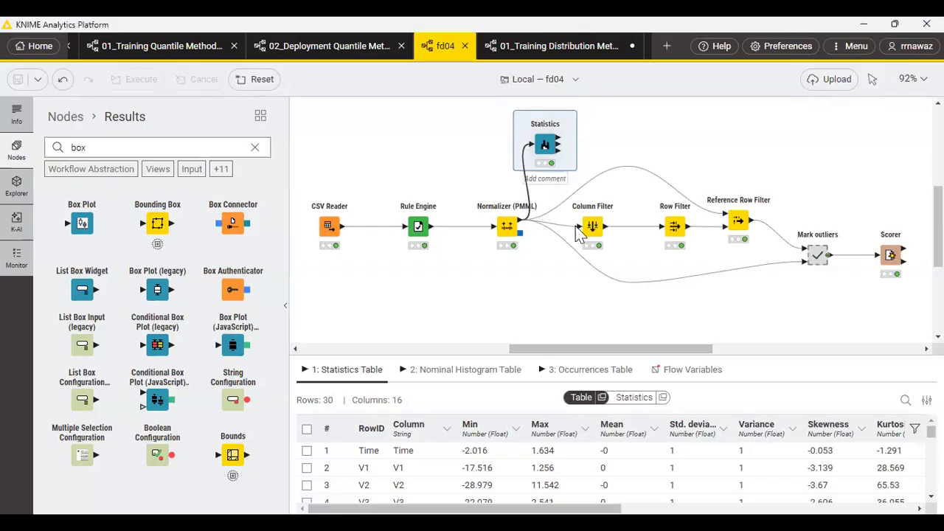
Compare the Normalizer (PMML) output with the Column Filter output and review which columns the Column Filter includes.
{"action": "left_click", "coordinate": [507, 225]}
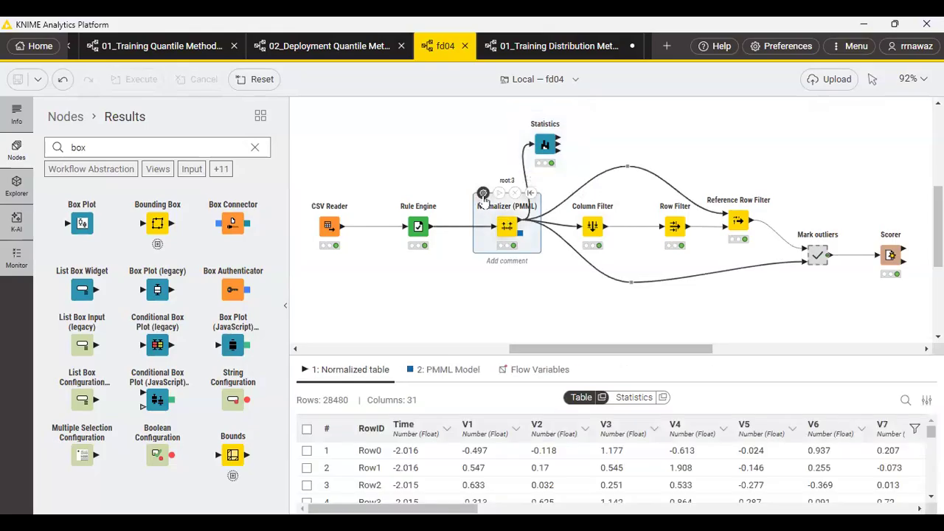
{"action": "left_click", "coordinate": [593, 225]}
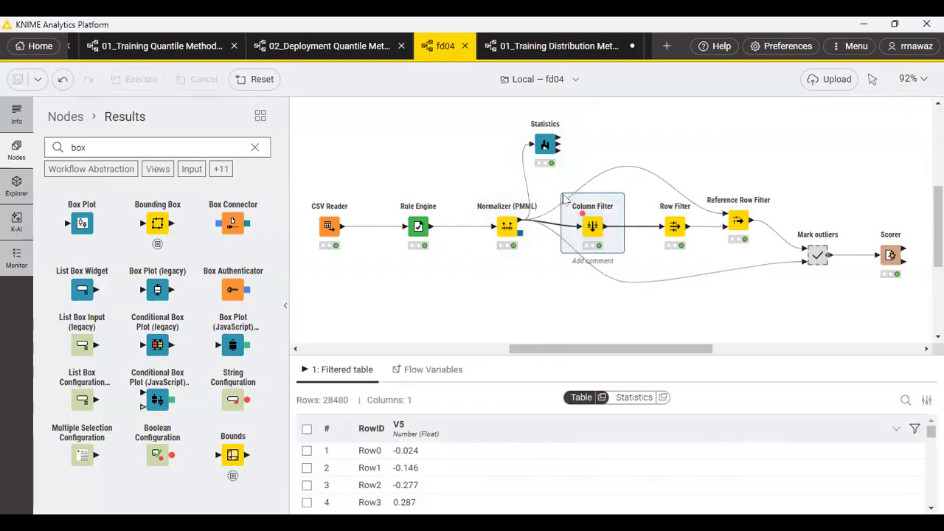
{"action": "mouse_move", "coordinate": [572, 206]}
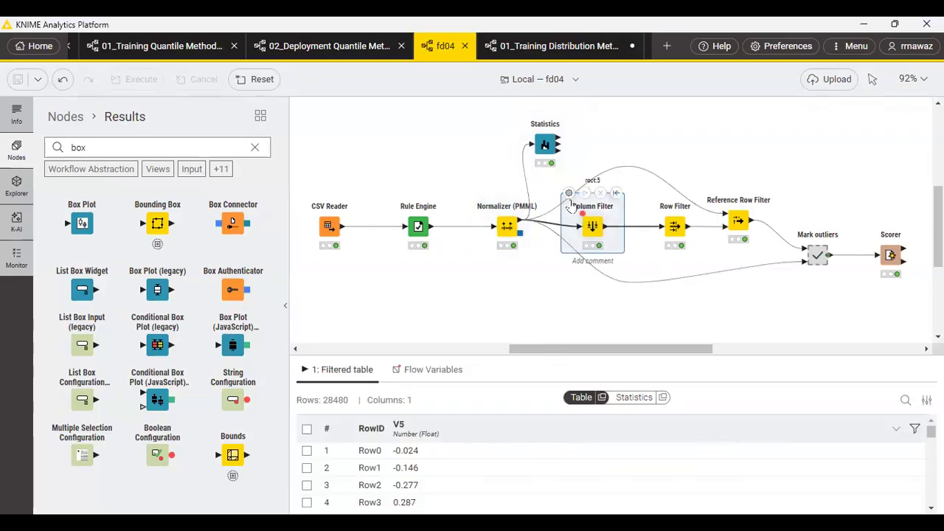
{"action": "left_click", "coordinate": [568, 193]}
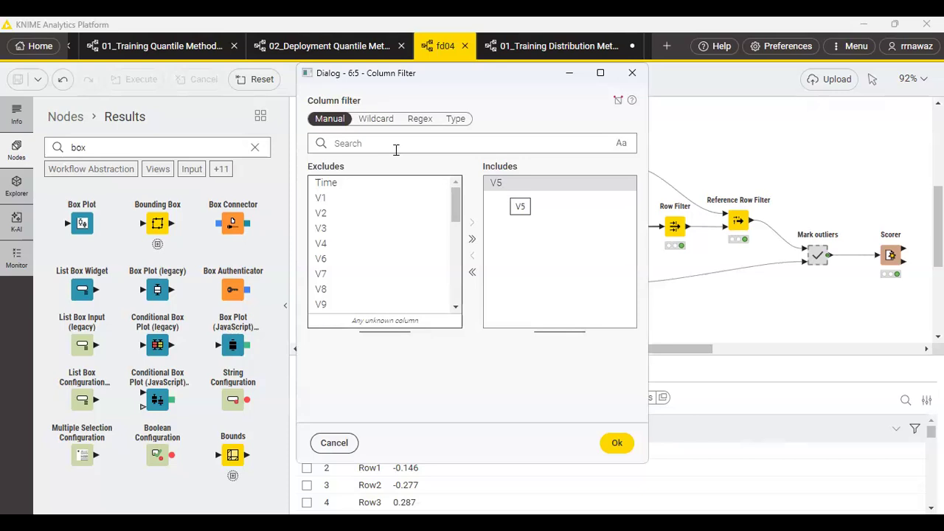
{"action": "left_click", "coordinate": [617, 444]}
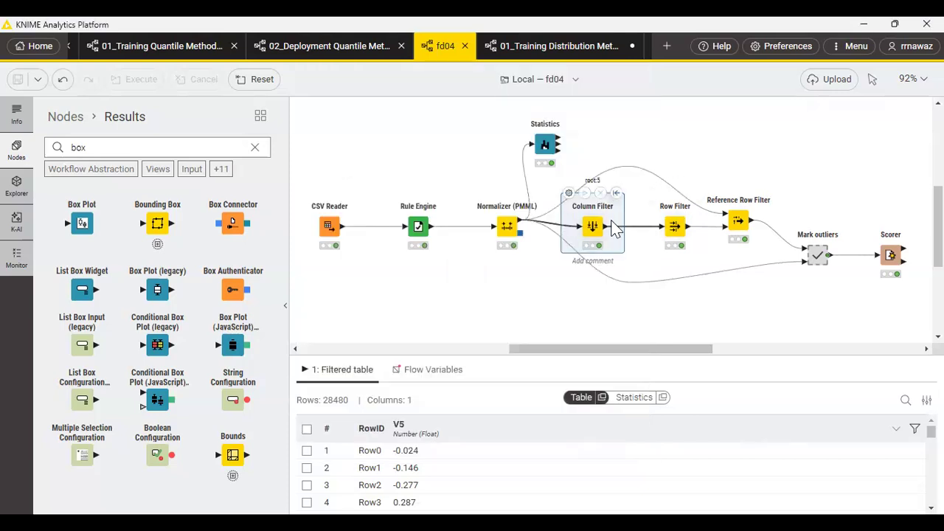
Examine the Row Filter's output table and review both V5 filter criteria, including their operators and limit values.
{"action": "left_click", "coordinate": [675, 221]}
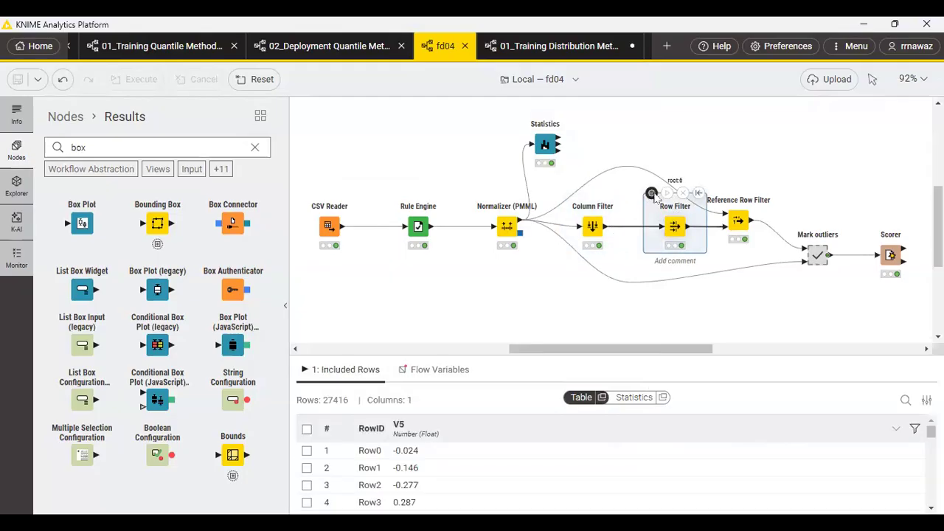
{"action": "left_click", "coordinate": [652, 193]}
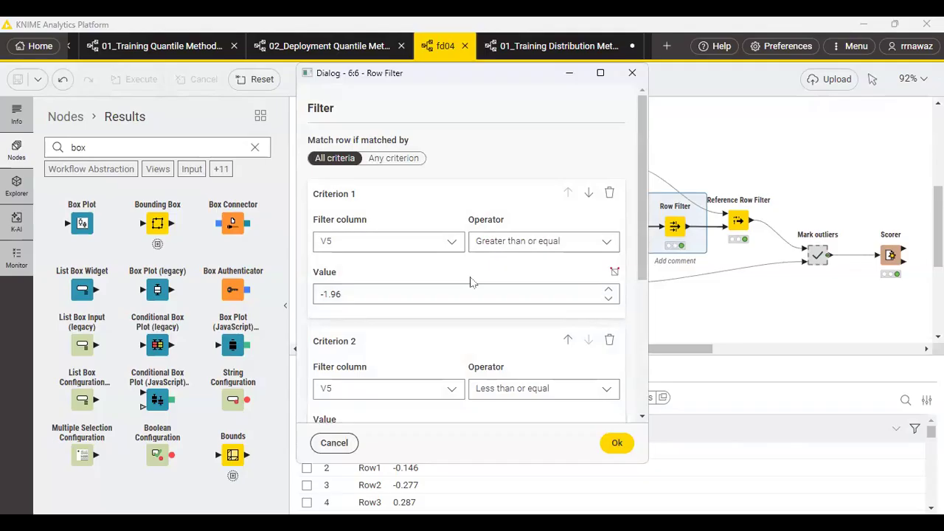
{"action": "scroll", "coordinate": [399, 348], "scroll_direction": "down", "scroll_amount": 1}
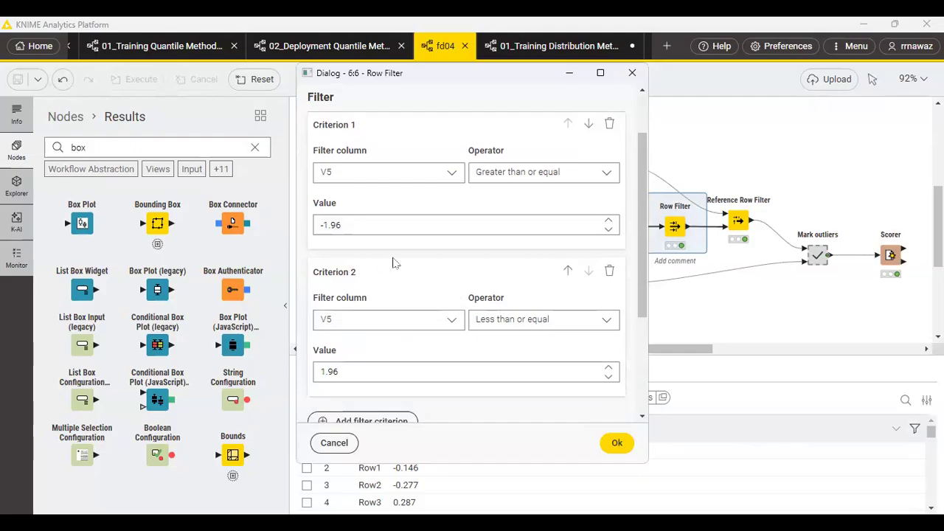
{"action": "scroll", "coordinate": [393, 263], "scroll_direction": "down", "scroll_amount": 1}
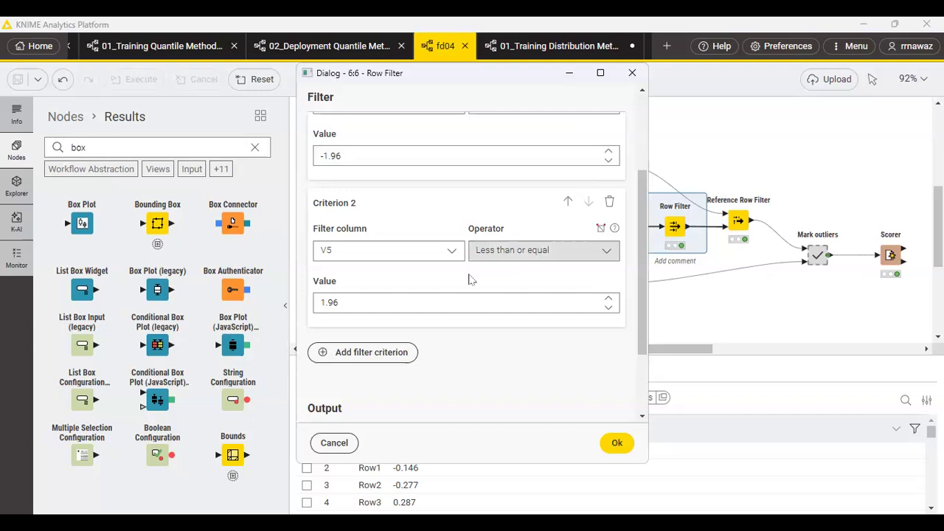
{"action": "scroll", "coordinate": [529, 276], "scroll_direction": "up", "scroll_amount": 1}
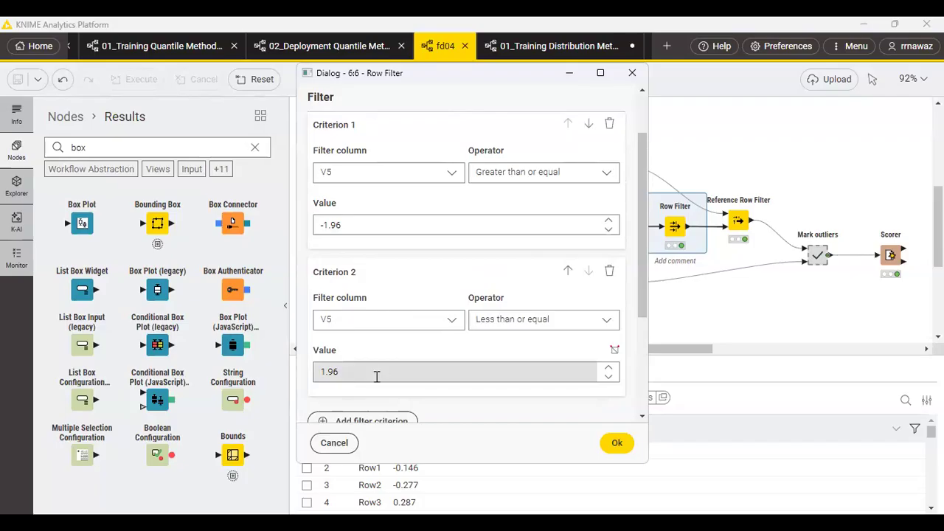
{"action": "scroll", "coordinate": [457, 295], "scroll_direction": "down", "scroll_amount": 1}
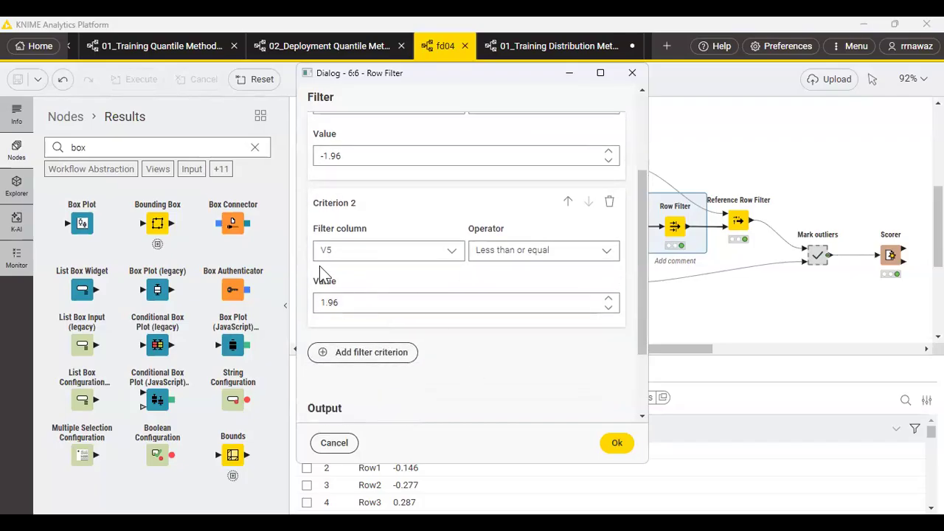
{"action": "scroll", "coordinate": [332, 254], "scroll_direction": "up", "scroll_amount": 2}
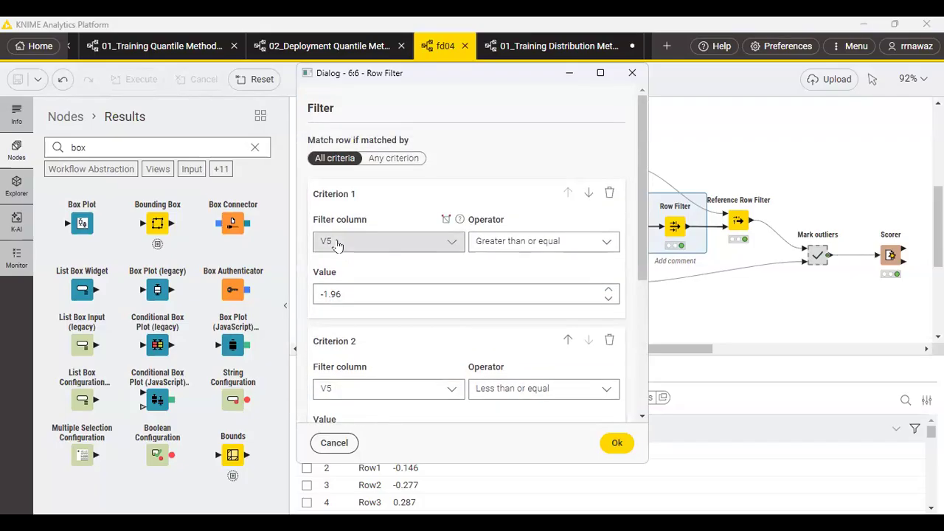
{"action": "left_click", "coordinate": [617, 444]}
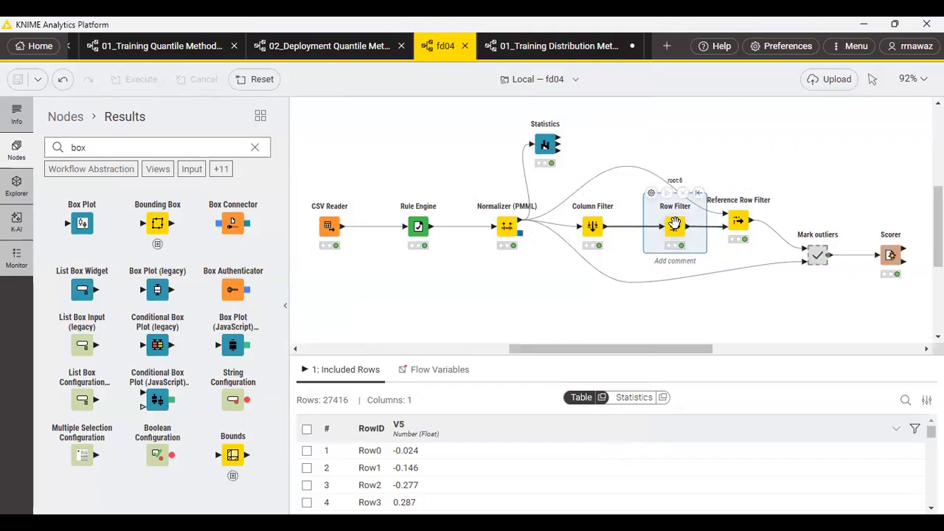
Examine the Reference Row Filter's output table and review its data column, reference column and include/exclude settings.
{"action": "left_click", "coordinate": [740, 220]}
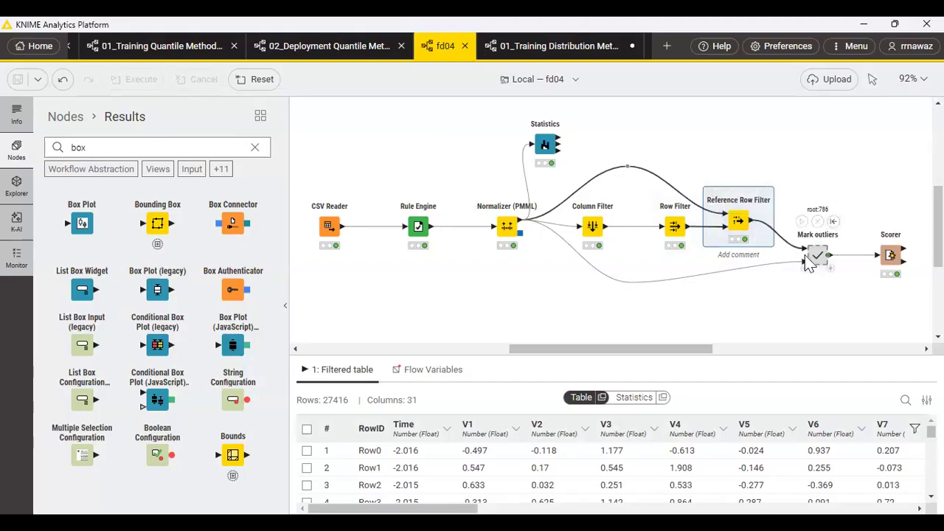
{"action": "mouse_move", "coordinate": [816, 253]}
{"action": "mouse_move", "coordinate": [740, 220]}
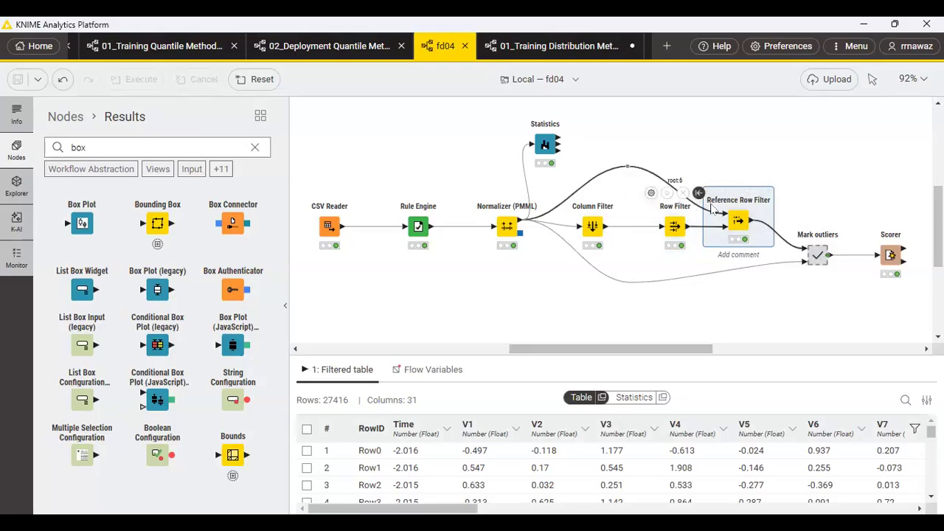
{"action": "mouse_move", "coordinate": [685, 242]}
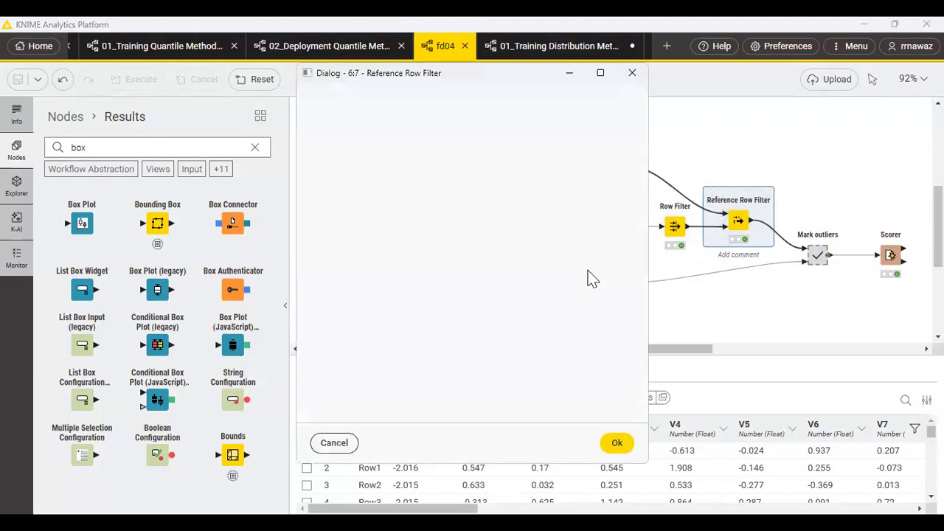
{"action": "left_click", "coordinate": [714, 188]}
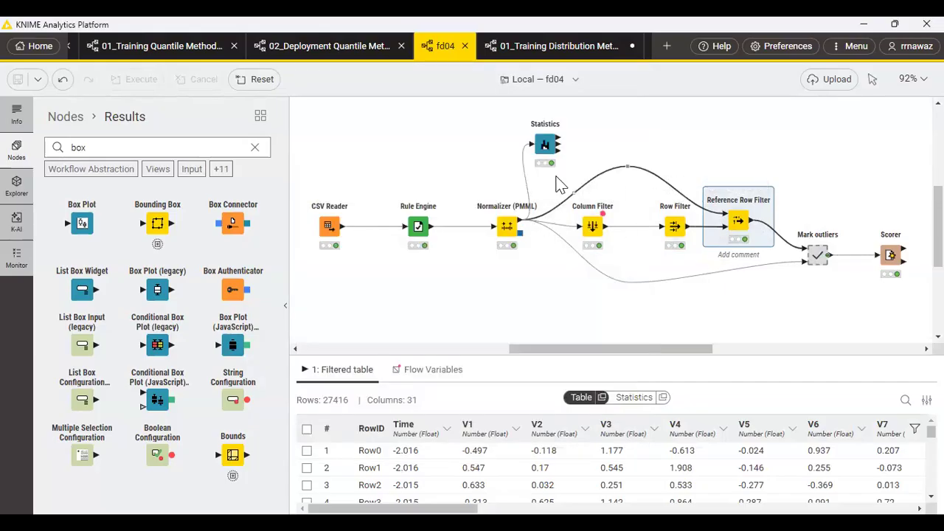
{"action": "mouse_move", "coordinate": [741, 219]}
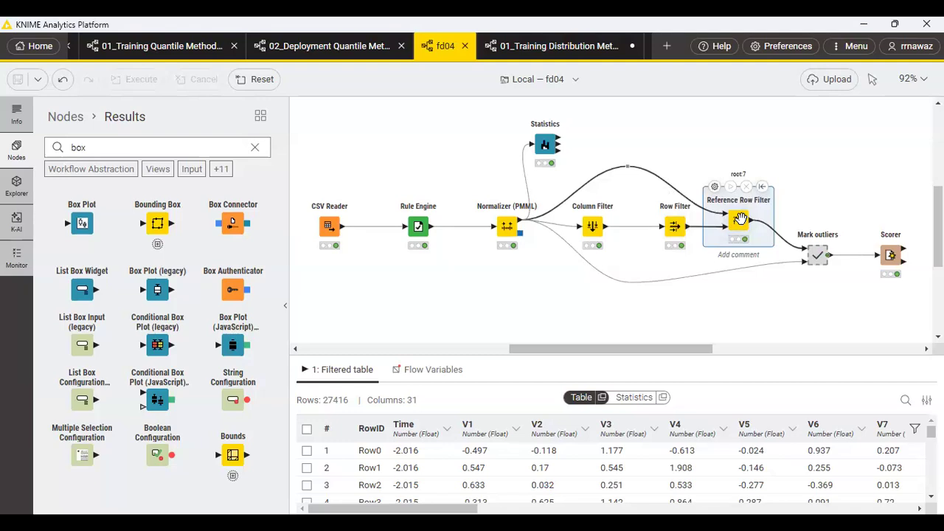
{"action": "left_click", "coordinate": [714, 186]}
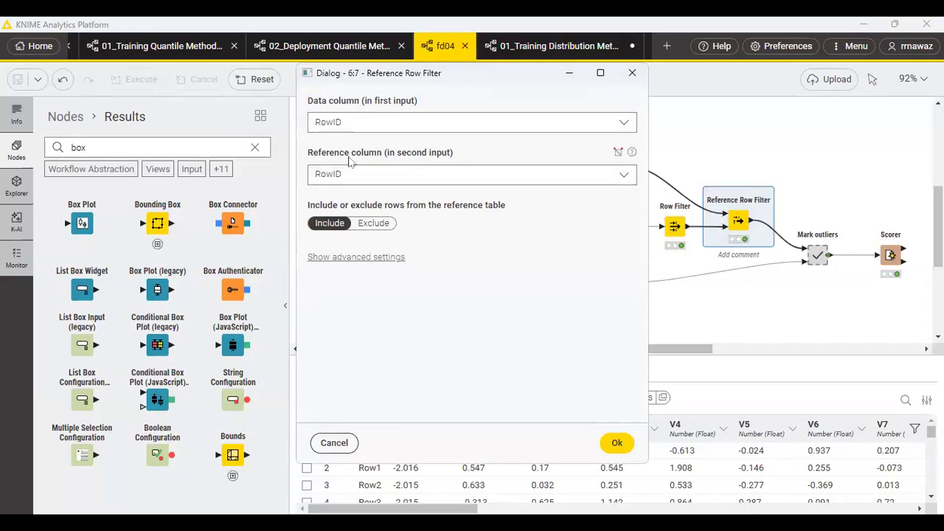
{"action": "left_click", "coordinate": [619, 443]}
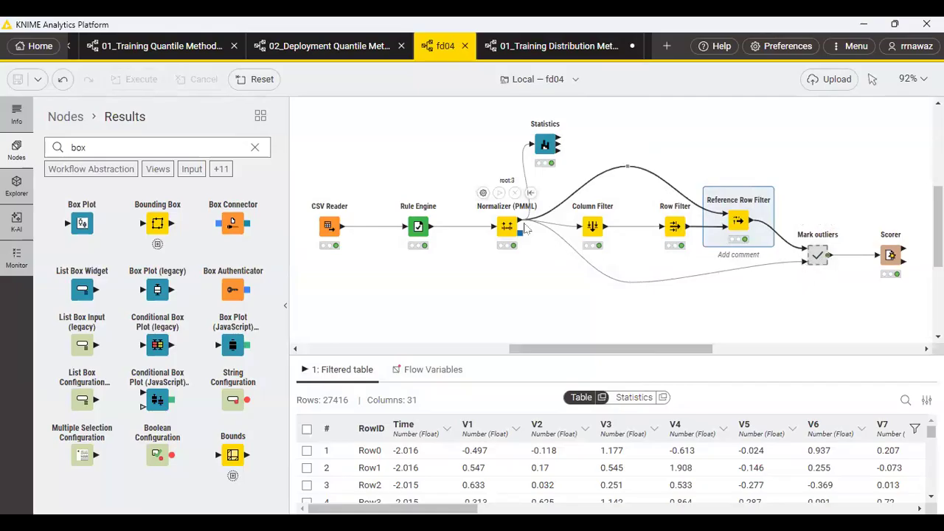
Examine the Mark outliers component's output table and inner nodes, and return to the full fd04 workflow.
{"action": "left_click", "coordinate": [815, 252]}
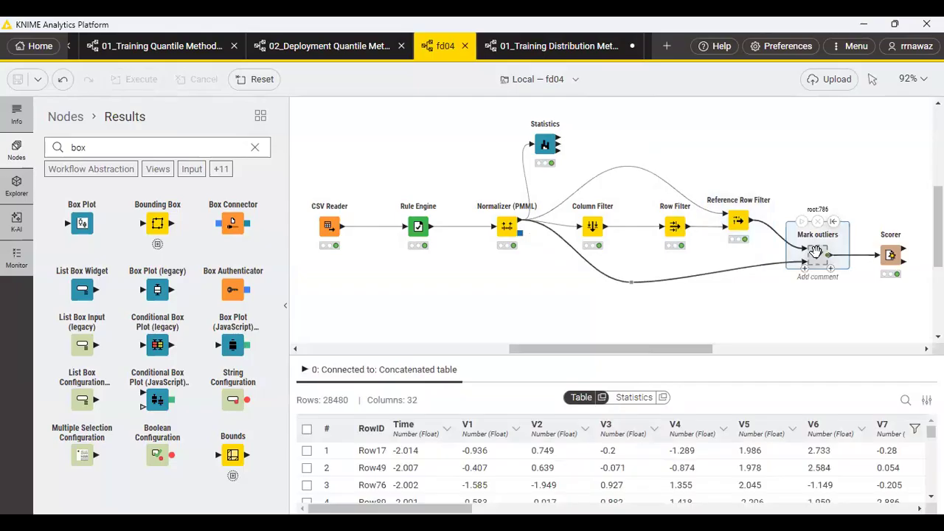
{"action": "double_click", "coordinate": [816, 251]}
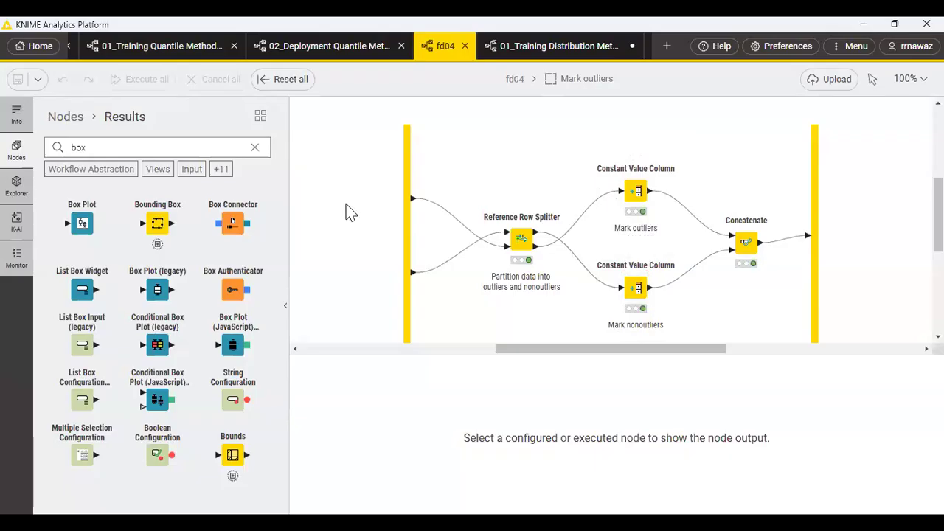
{"action": "left_click", "coordinate": [514, 80]}
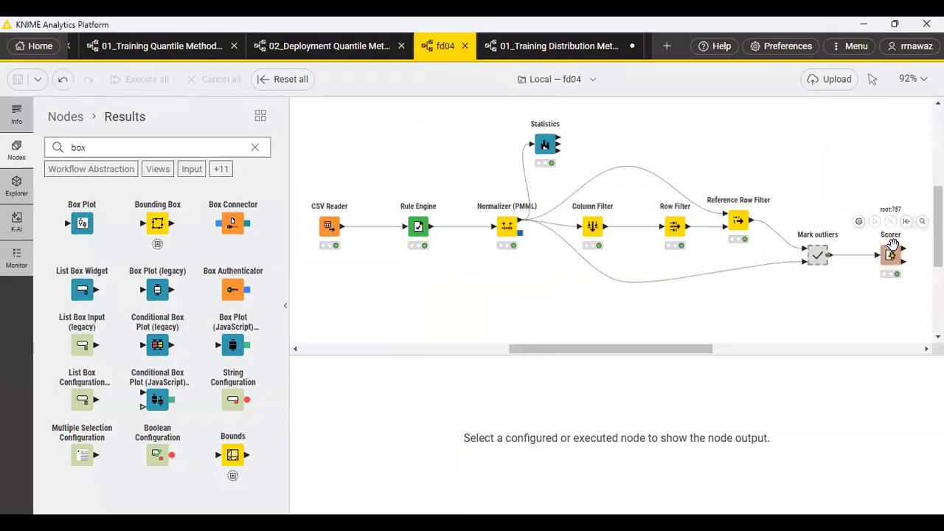
Examine the Scorer's confusion matrix in fd04 and open the node's view of the scoring results.
{"action": "left_click", "coordinate": [892, 251]}
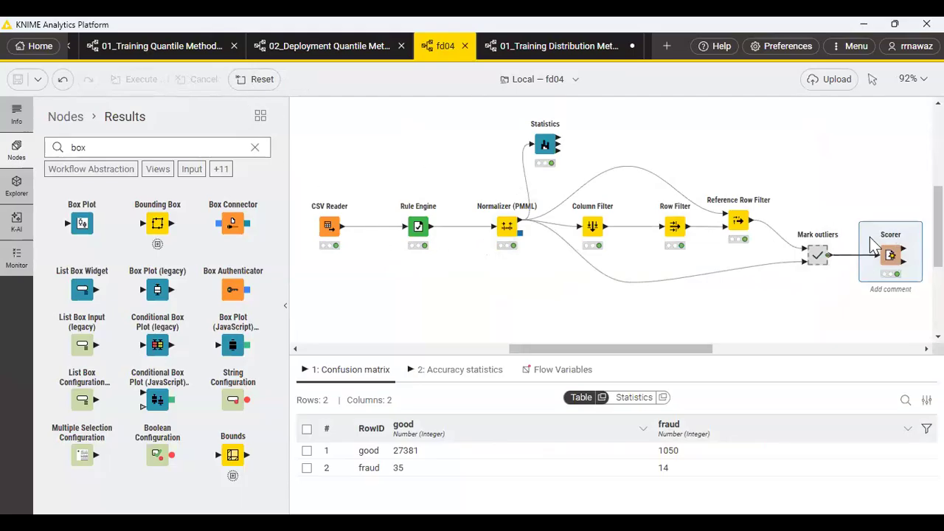
{"action": "mouse_move", "coordinate": [900, 227]}
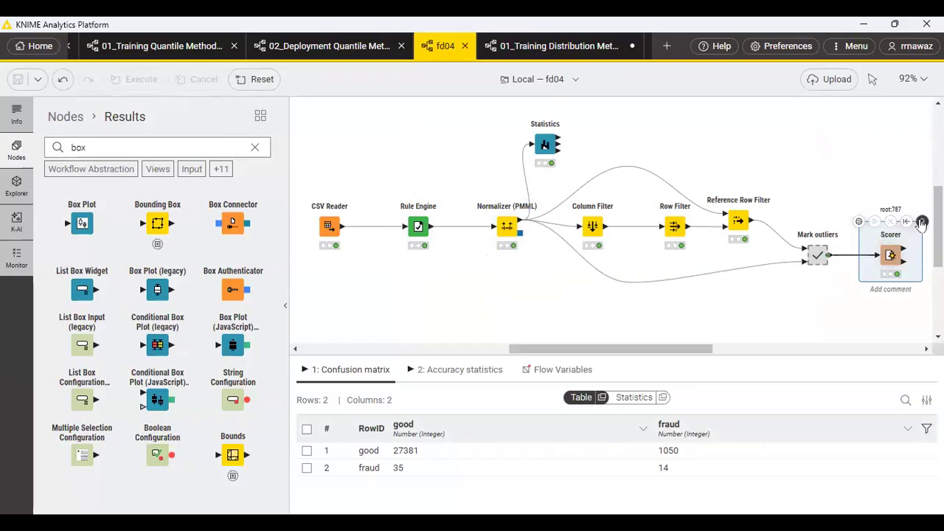
{"action": "left_click", "coordinate": [922, 222]}
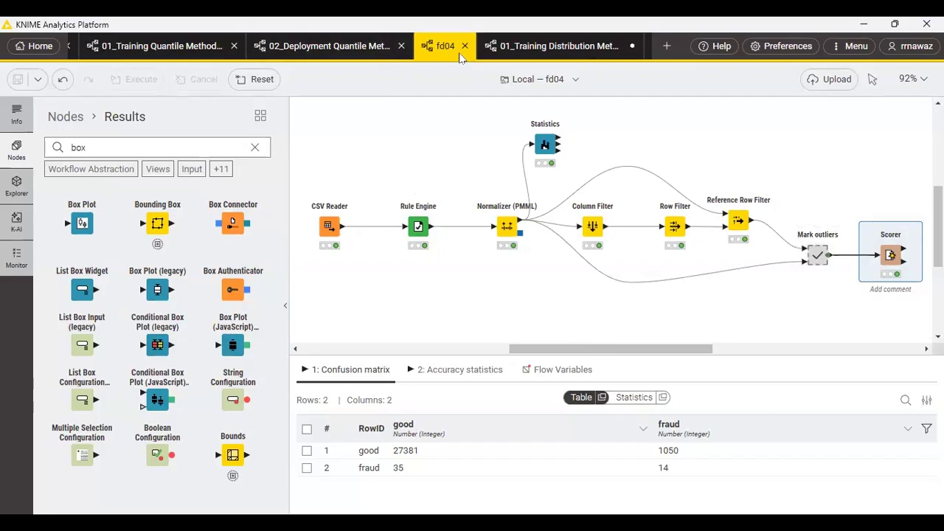
Look over the 01_Training Distribution Method workflow and switch to the FD02 random forest workflow.
{"action": "left_click", "coordinate": [545, 50]}
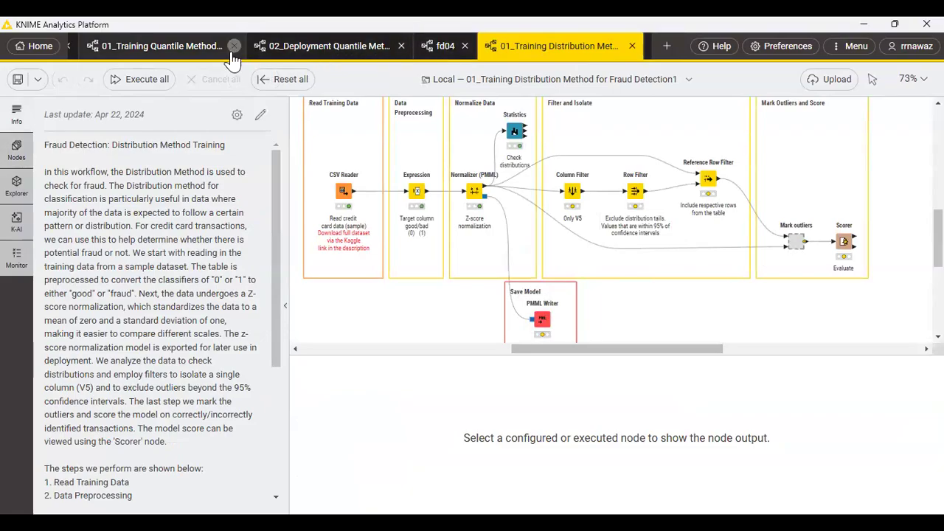
{"action": "scroll", "coordinate": [233, 59], "scroll_direction": "up", "scroll_amount": 3}
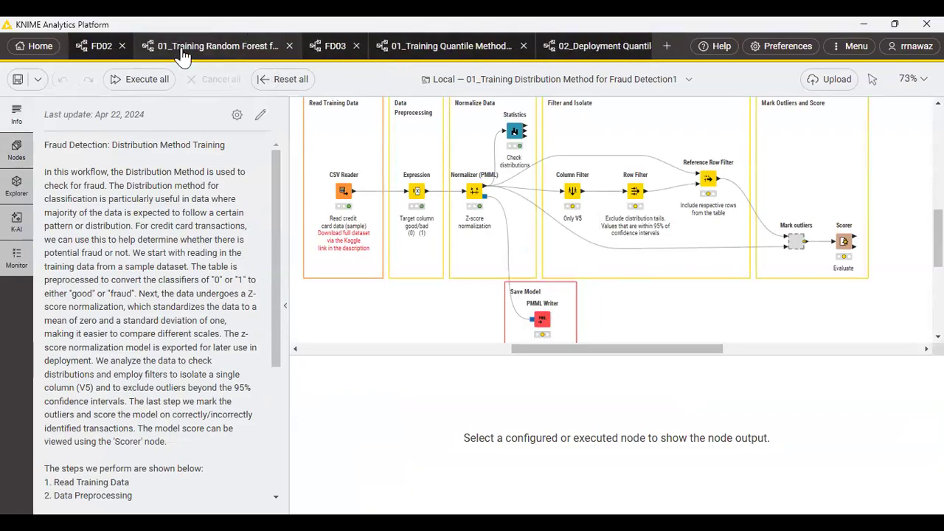
{"action": "left_click", "coordinate": [108, 55]}
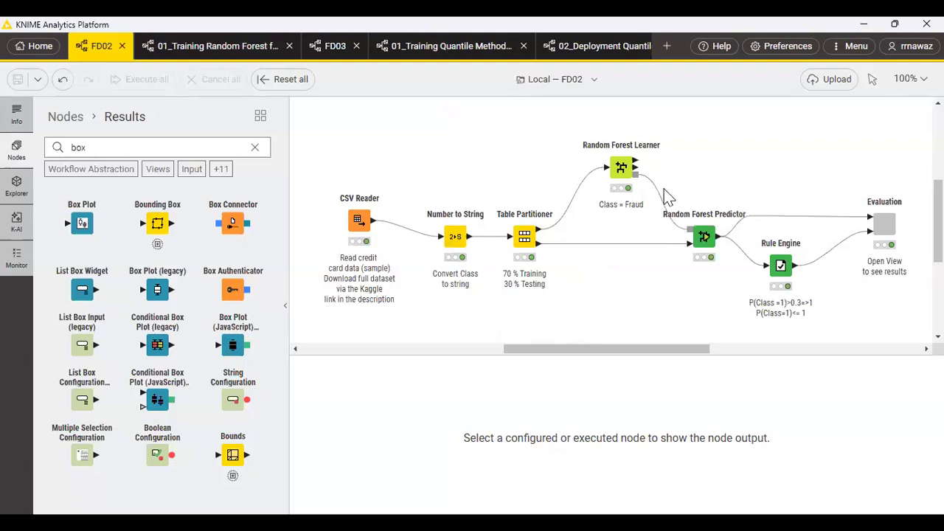
Examine the output table of FD02's CSV Reader and the first partition from the Table Partitioner.
{"action": "mouse_move", "coordinate": [619, 170]}
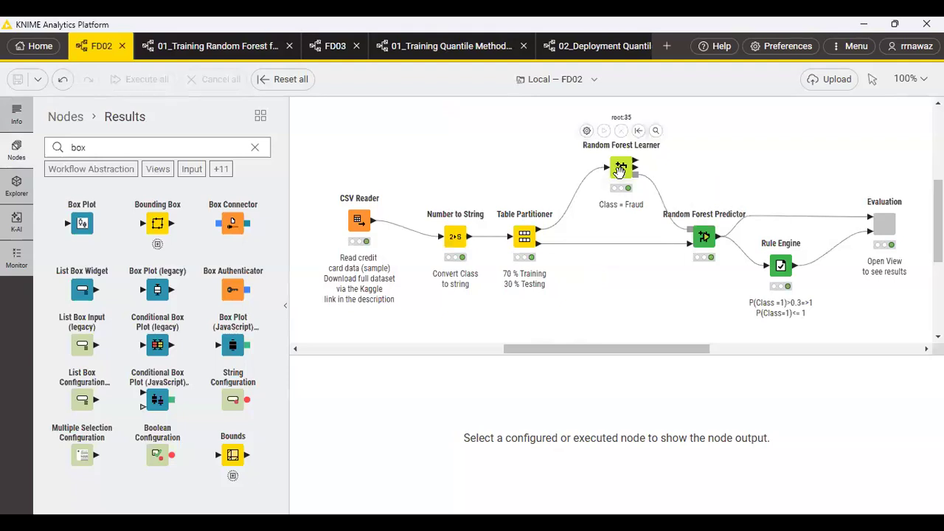
{"action": "left_click", "coordinate": [360, 220]}
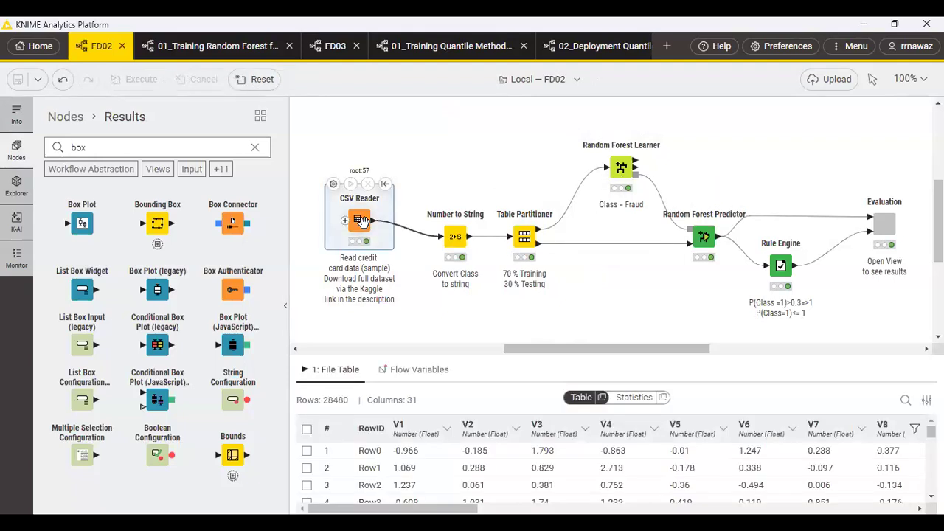
{"action": "mouse_move", "coordinate": [458, 238]}
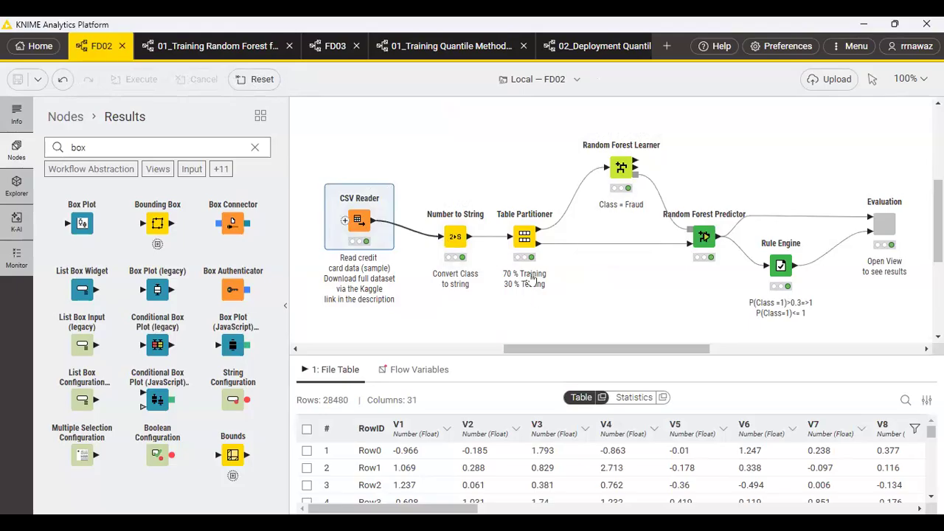
{"action": "left_click", "coordinate": [524, 236]}
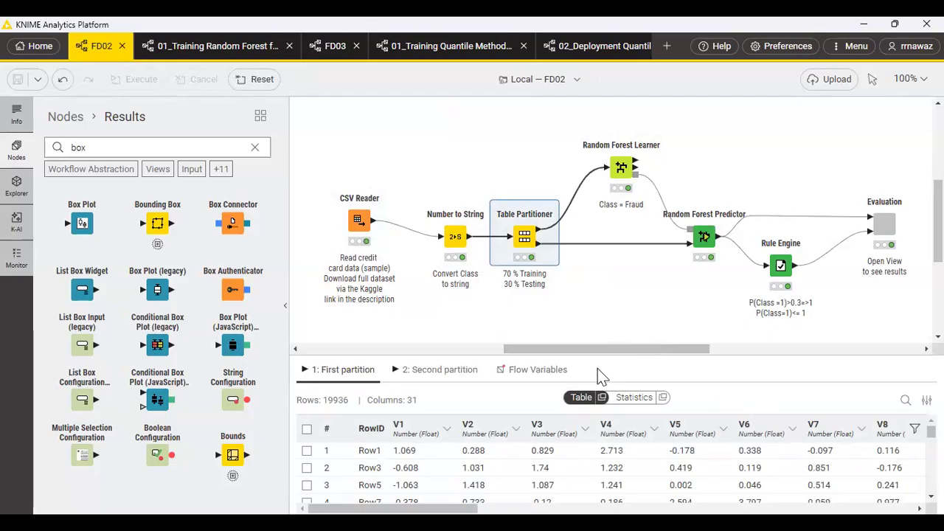
Examine the Random Forest Learner's out-of-bag predictions and review its target column and attribute selection settings.
{"action": "left_click", "coordinate": [622, 166]}
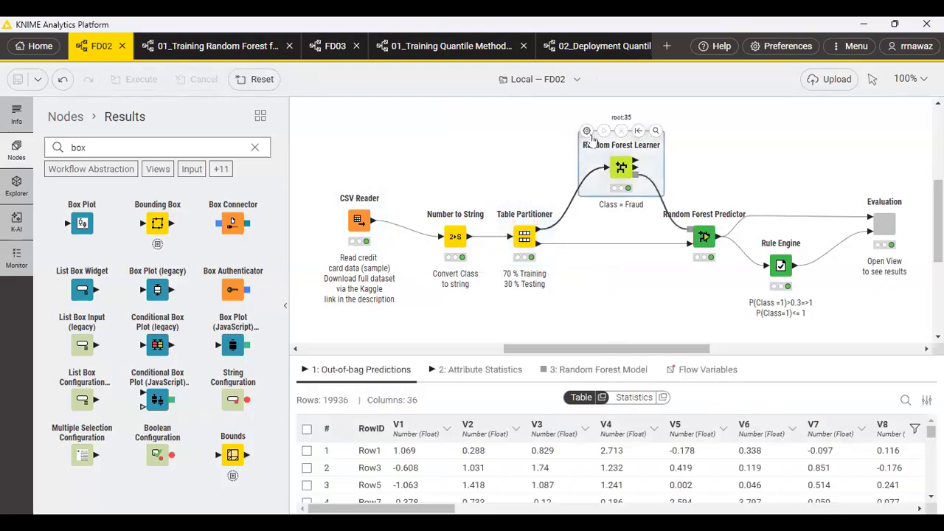
{"action": "left_click", "coordinate": [586, 131]}
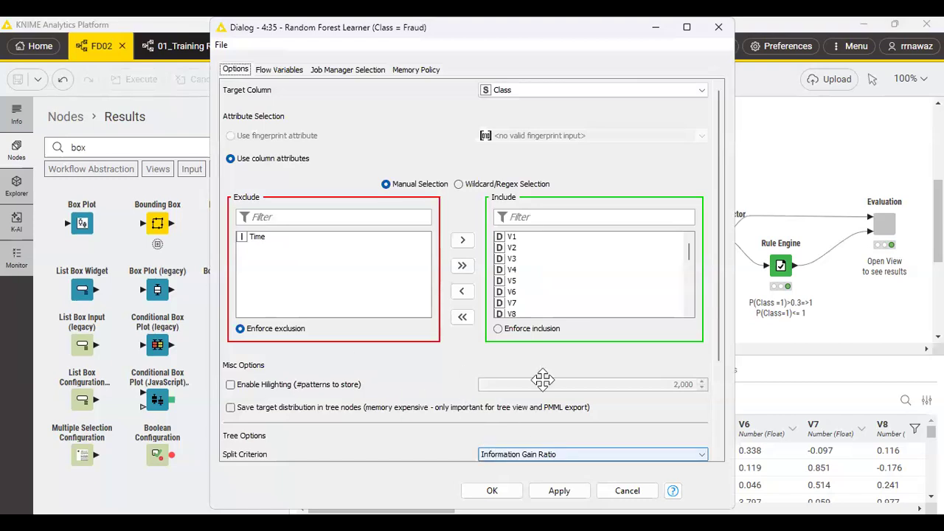
{"action": "left_click", "coordinate": [559, 490]}
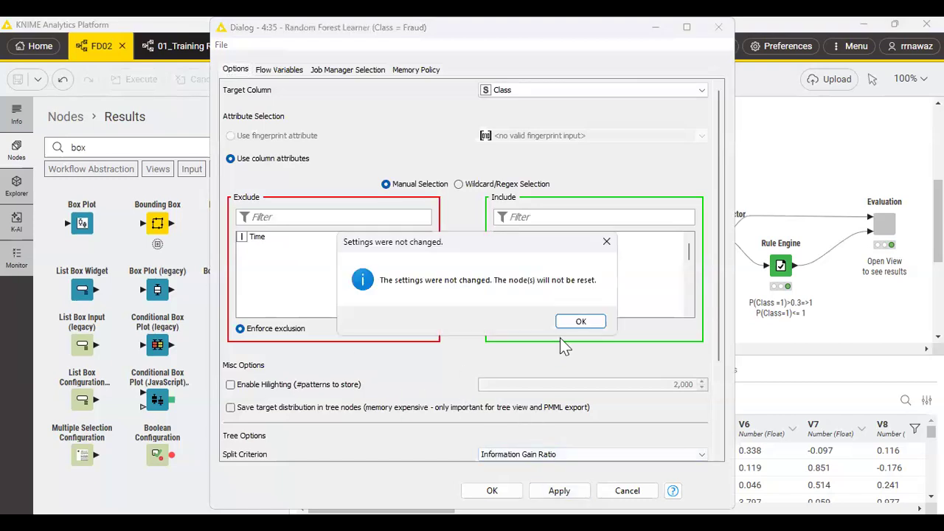
{"action": "left_click", "coordinate": [583, 320]}
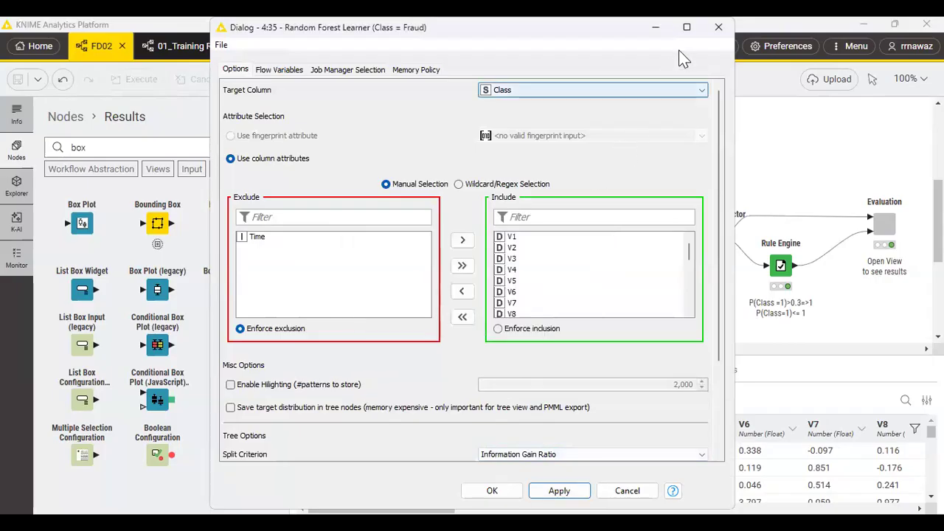
{"action": "left_click", "coordinate": [719, 28]}
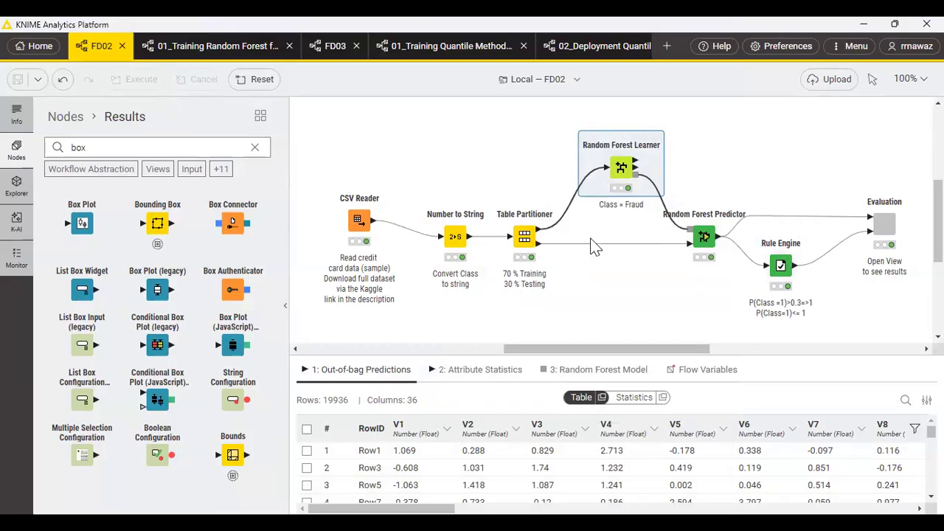
Examine the Random Forest Predictor and Rule Engine outputs, and open the Evaluation component's view comparing both thresholds.
{"action": "left_click", "coordinate": [705, 230]}
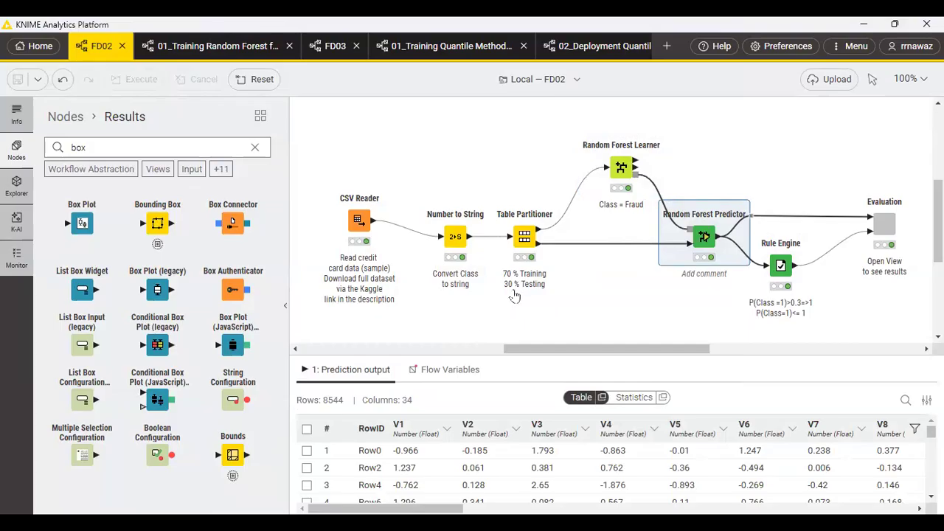
{"action": "left_click", "coordinate": [781, 263]}
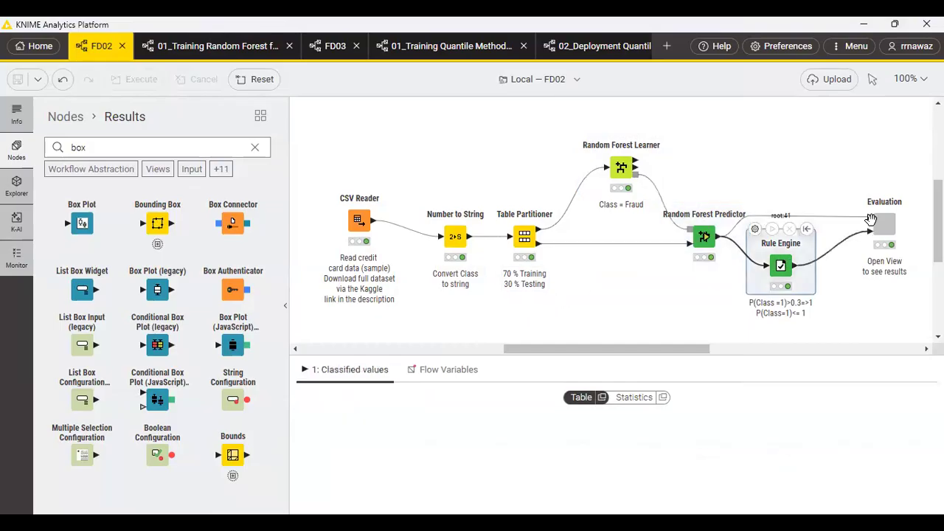
{"action": "left_click", "coordinate": [884, 221]}
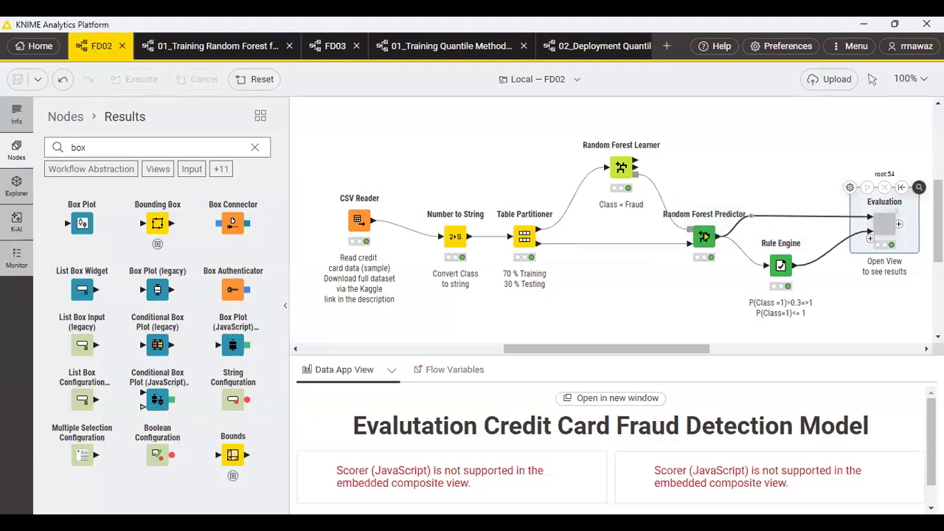
{"action": "left_click", "coordinate": [919, 187]}
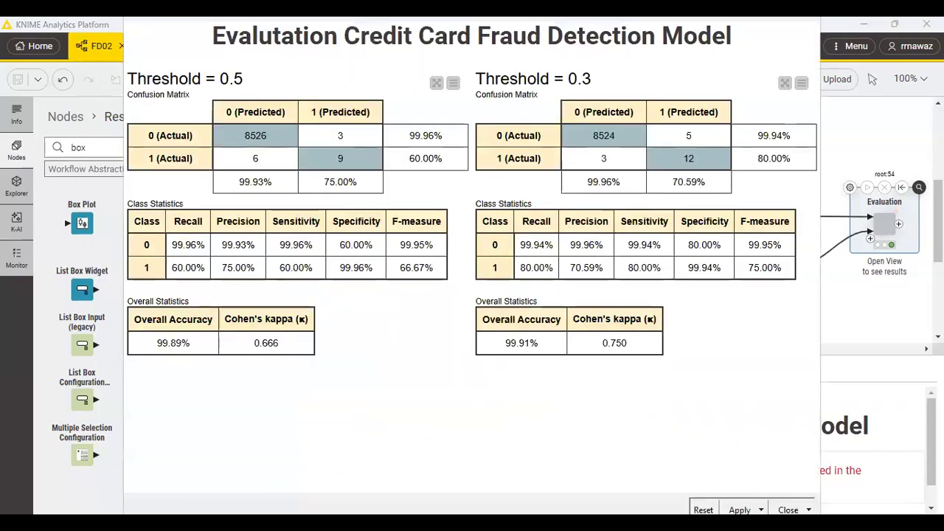
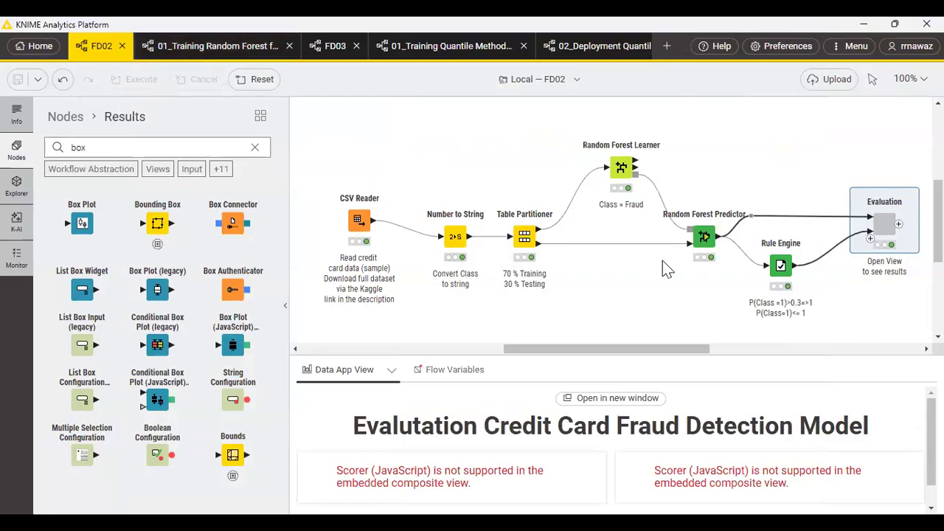
Switch to the Demo1 workflow, select its Numeric Outliers node and look at the KNIME AI Assistant.
{"action": "mouse_move", "coordinate": [708, 243]}
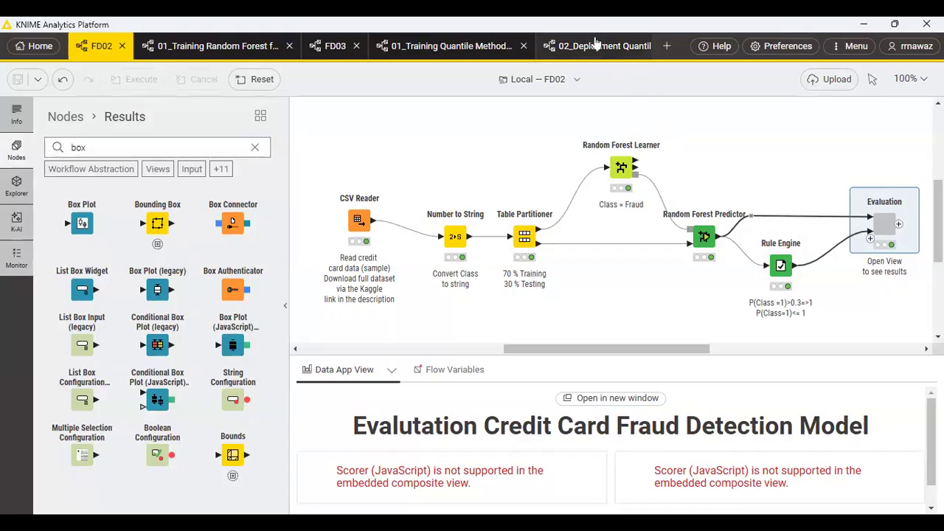
{"action": "left_click", "coordinate": [614, 48]}
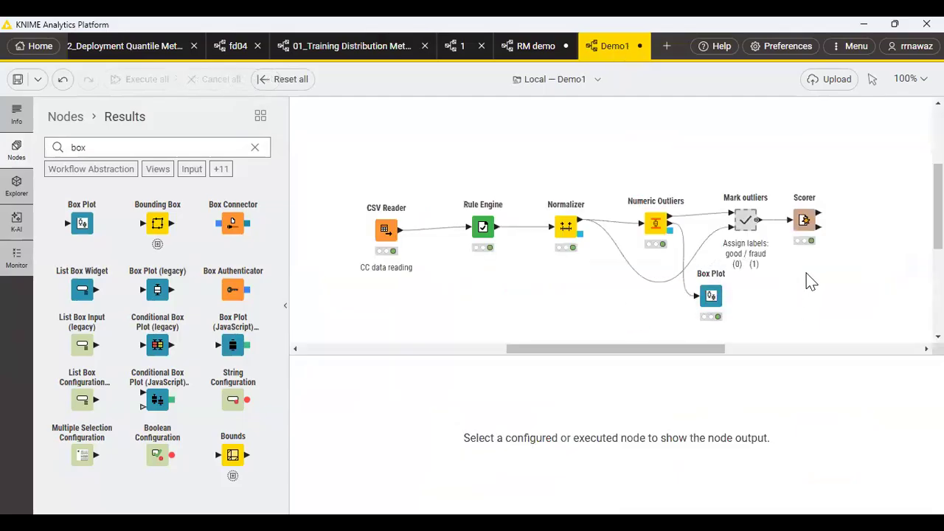
{"action": "left_click", "coordinate": [654, 219]}
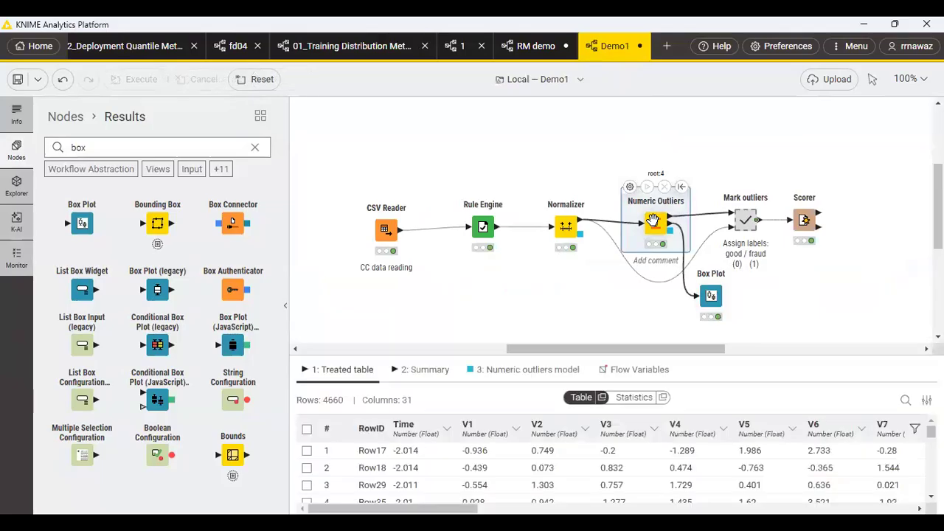
{"action": "left_click", "coordinate": [17, 221]}
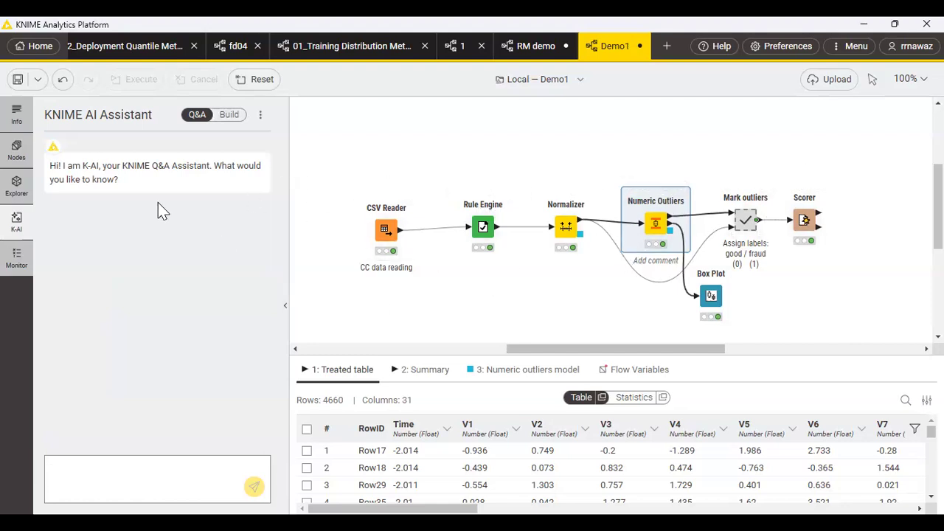
Review the node descriptions and output tables of Demo1's CSV Reader, Rule Engine and Normalizer.
{"action": "left_click", "coordinate": [16, 127]}
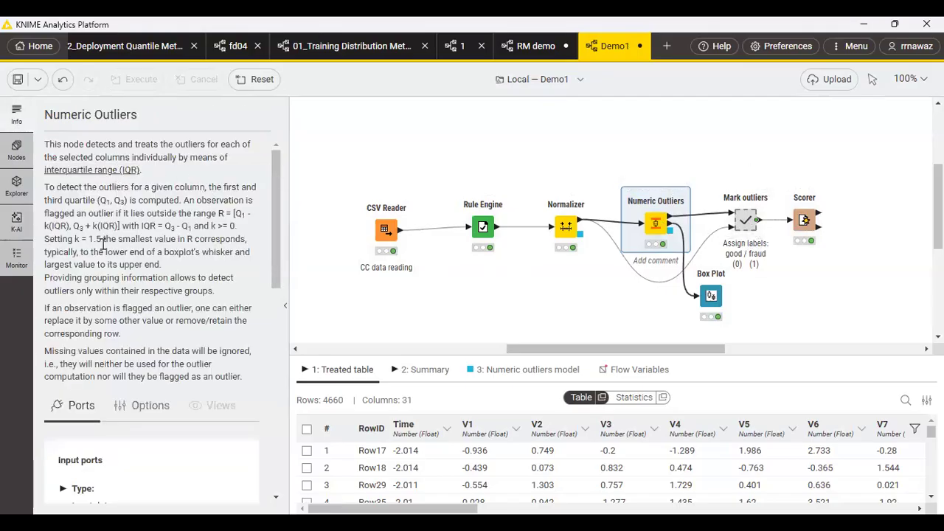
{"action": "left_click", "coordinate": [385, 230]}
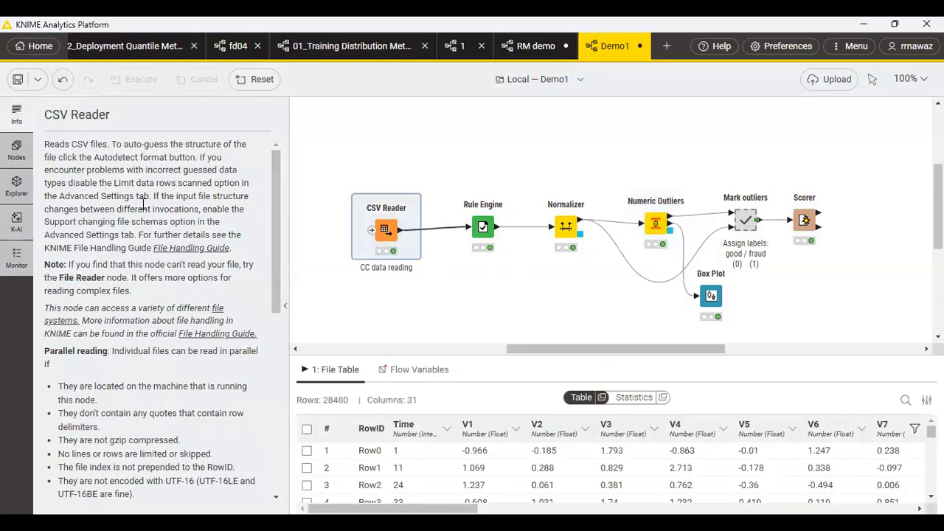
{"action": "left_click", "coordinate": [483, 225]}
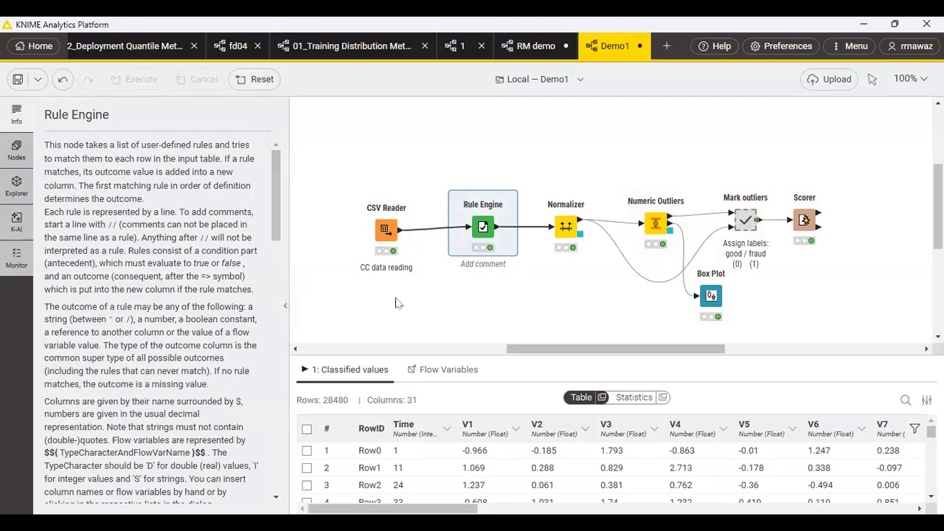
{"action": "left_click", "coordinate": [575, 266]}
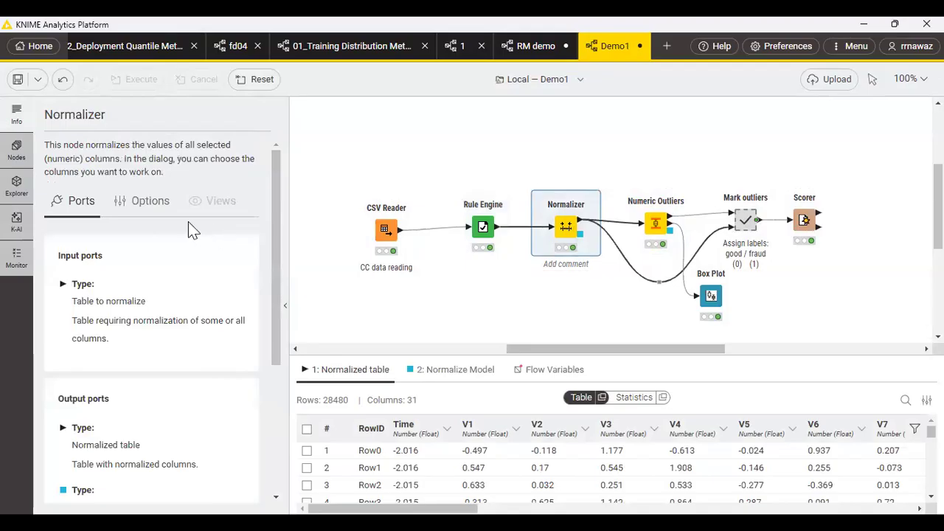
Read the Numeric Outliers node's description and examine the connected Box Plot's view.
{"action": "left_click", "coordinate": [655, 222]}
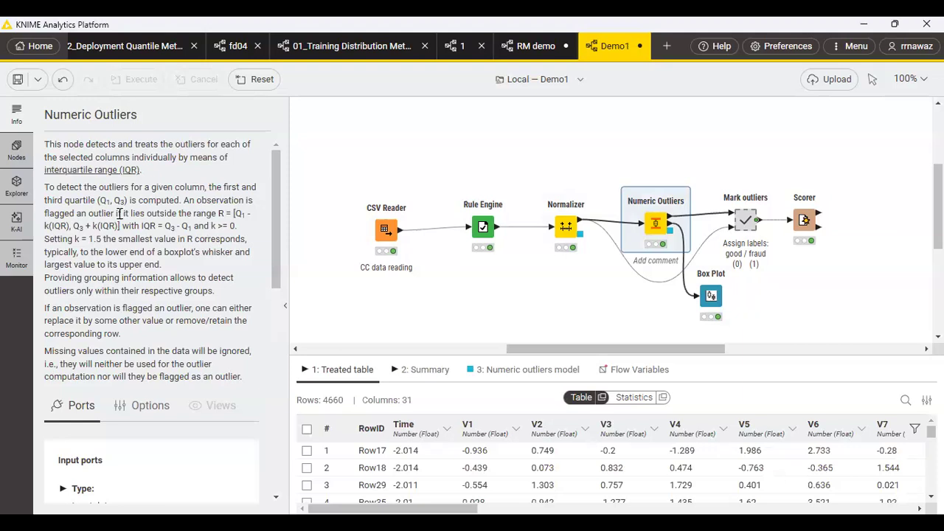
{"action": "scroll", "coordinate": [120, 215], "scroll_direction": "down", "scroll_amount": 5}
{"action": "scroll", "coordinate": [120, 214], "scroll_direction": "up", "scroll_amount": 5}
{"action": "left_click", "coordinate": [718, 308]}
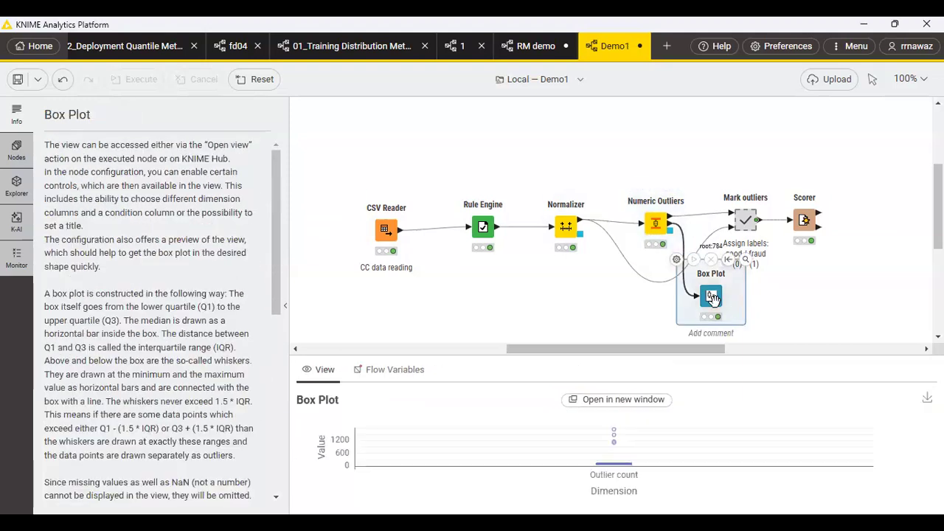
Examine the concatenated table from the Mark outliers metanode and the Scorer's confusion matrix.
{"action": "left_click", "coordinate": [747, 216]}
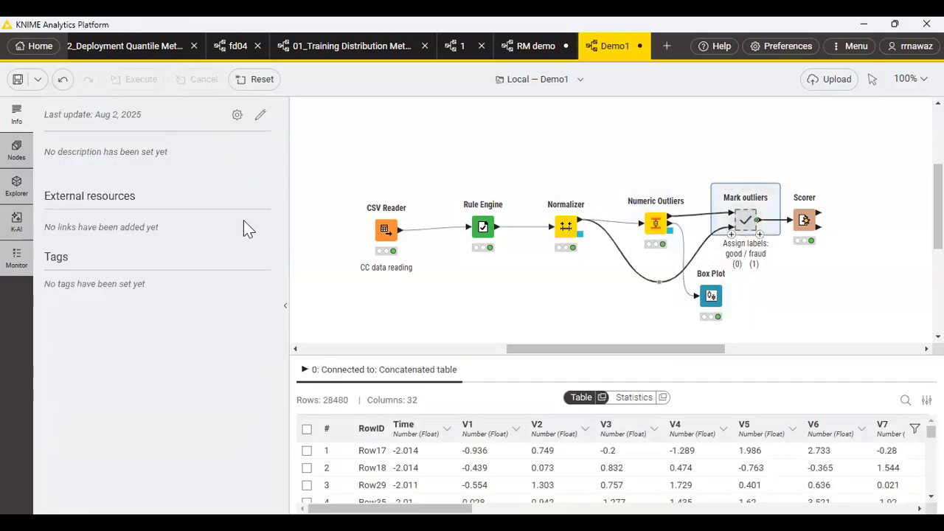
{"action": "mouse_move", "coordinate": [746, 220]}
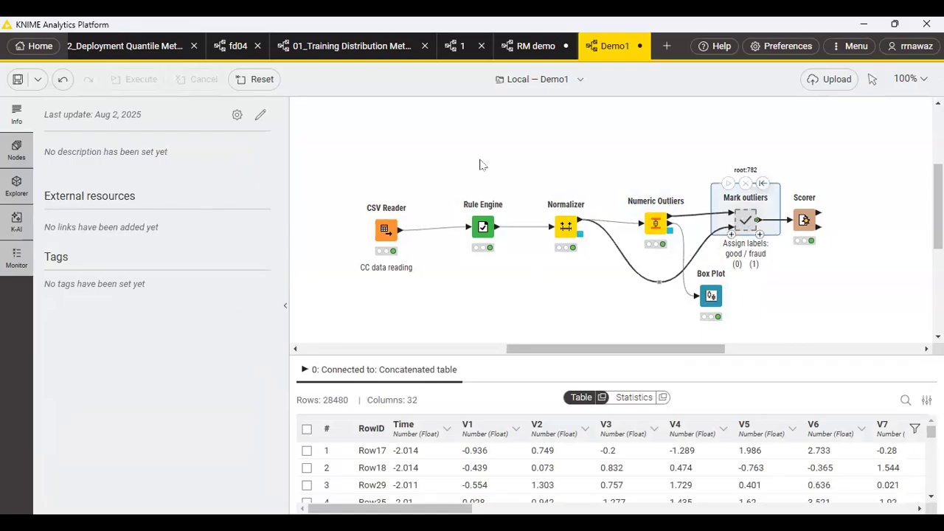
{"action": "left_click", "coordinate": [803, 219]}
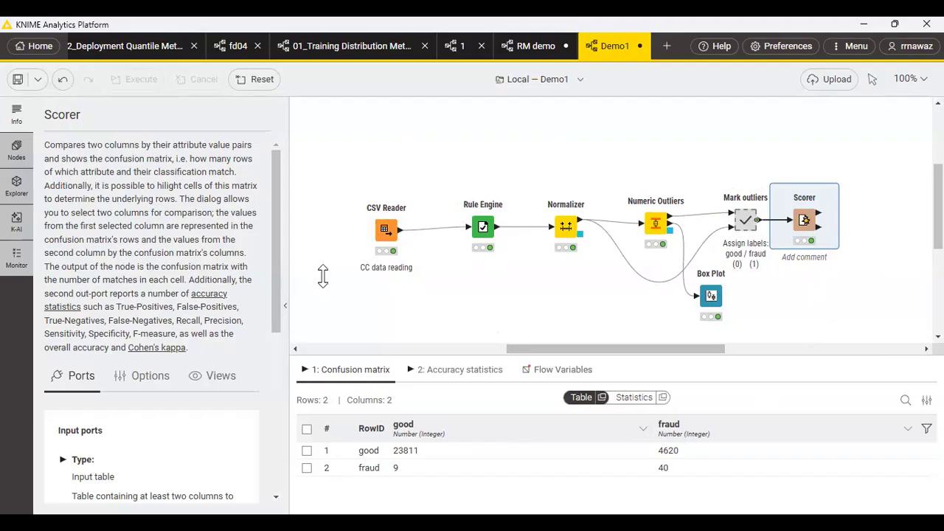
Clear the "box" search in the node repository and browse the IO, Manipulation and Views node categories.
{"action": "left_click", "coordinate": [16, 223]}
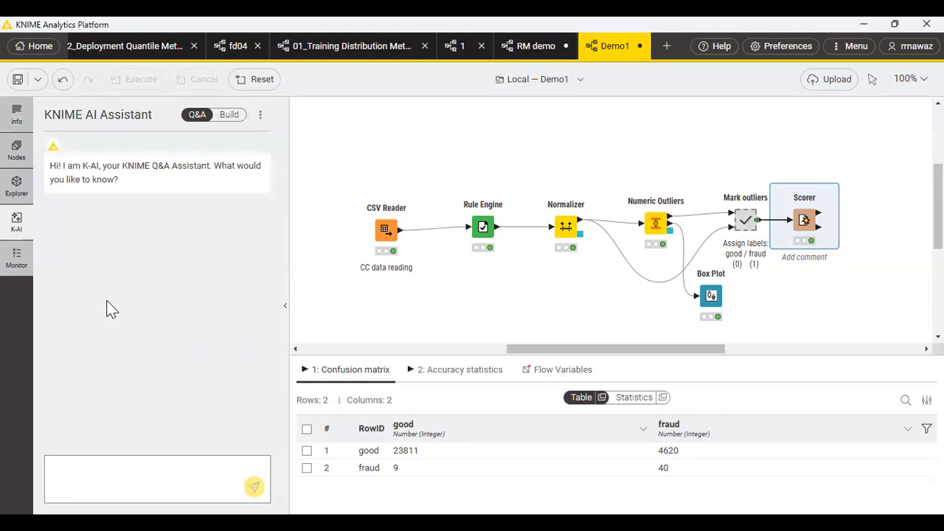
{"action": "left_click", "coordinate": [16, 151]}
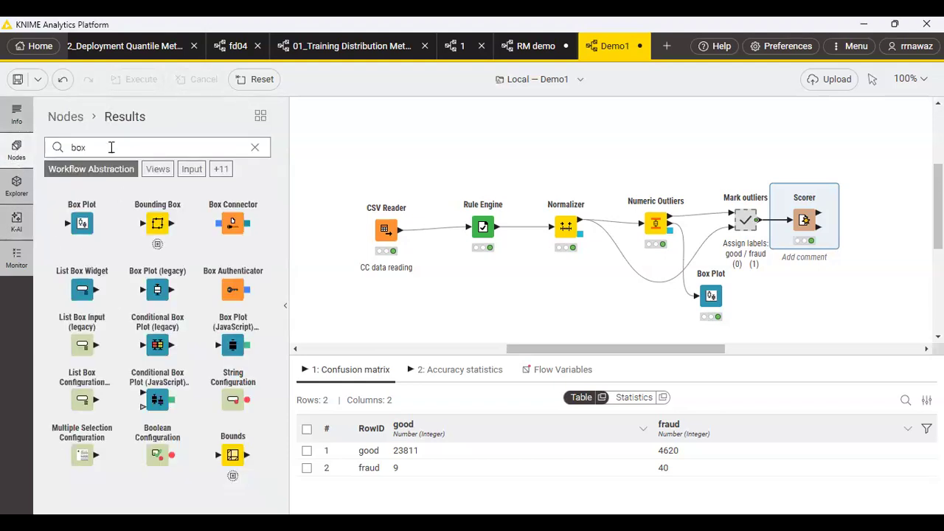
{"action": "left_click", "coordinate": [260, 148]}
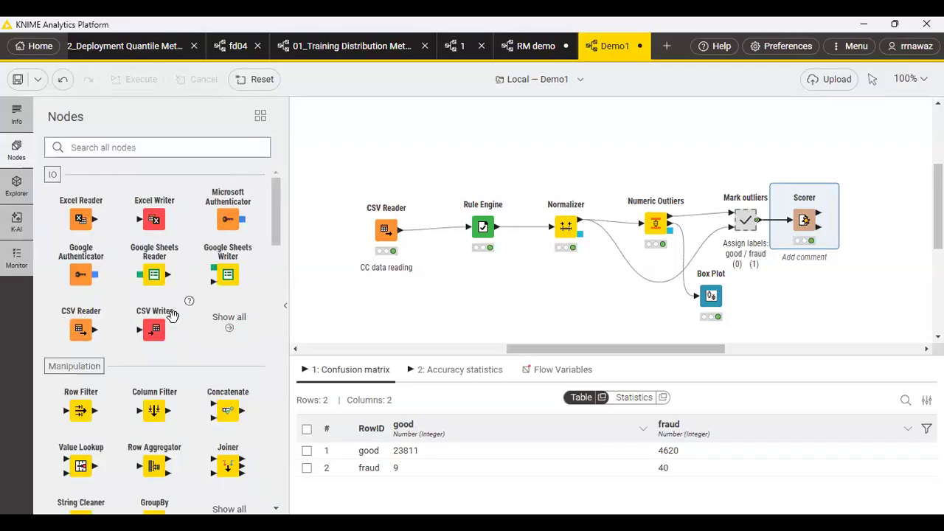
{"action": "scroll", "coordinate": [173, 313], "scroll_direction": "down", "scroll_amount": 3}
{"action": "scroll", "coordinate": [171, 315], "scroll_direction": "down", "scroll_amount": 3}
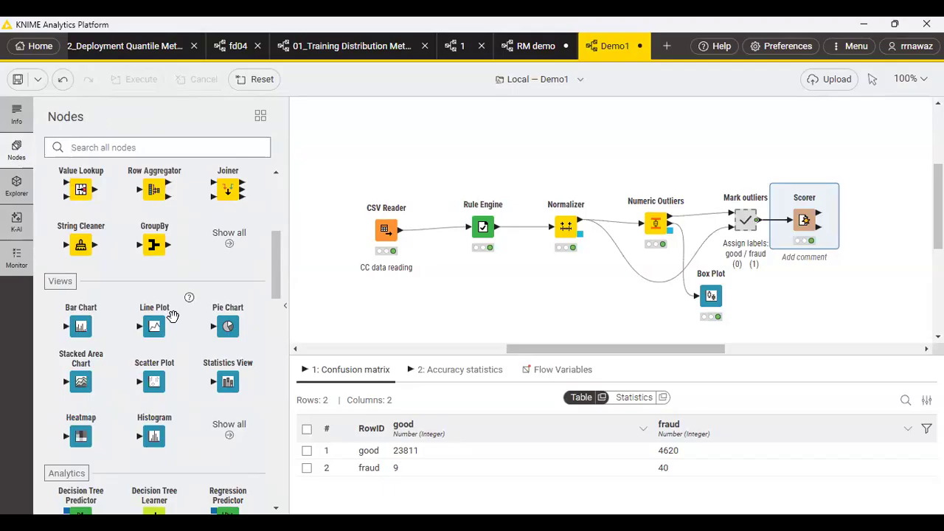
{"action": "scroll", "coordinate": [172, 315], "scroll_direction": "up", "scroll_amount": 3}
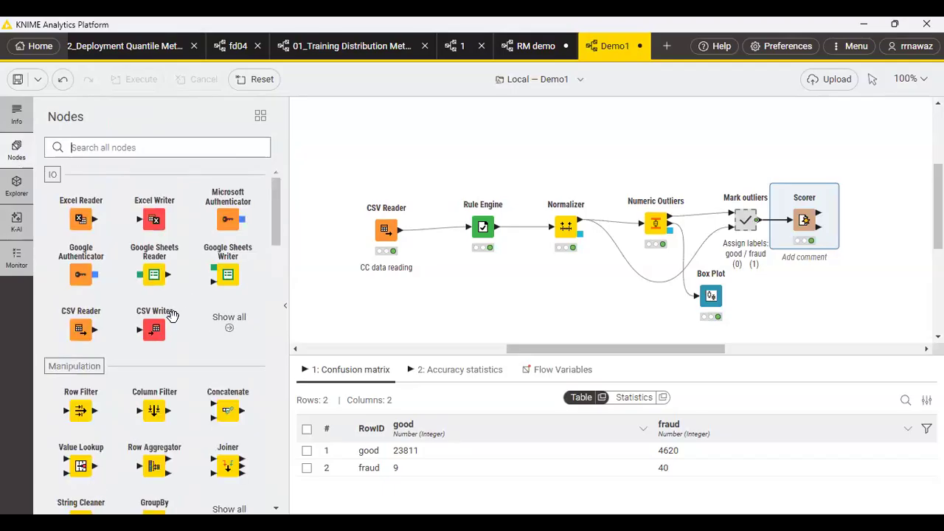